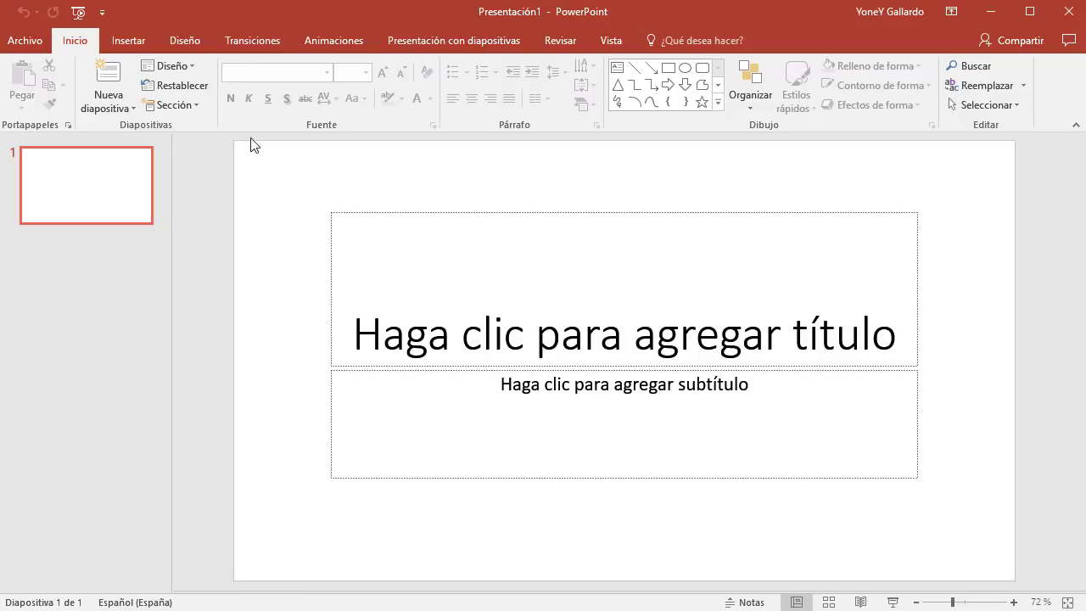
- Add a second slide with the En blanco layout after the title slide
left_click(82, 207)
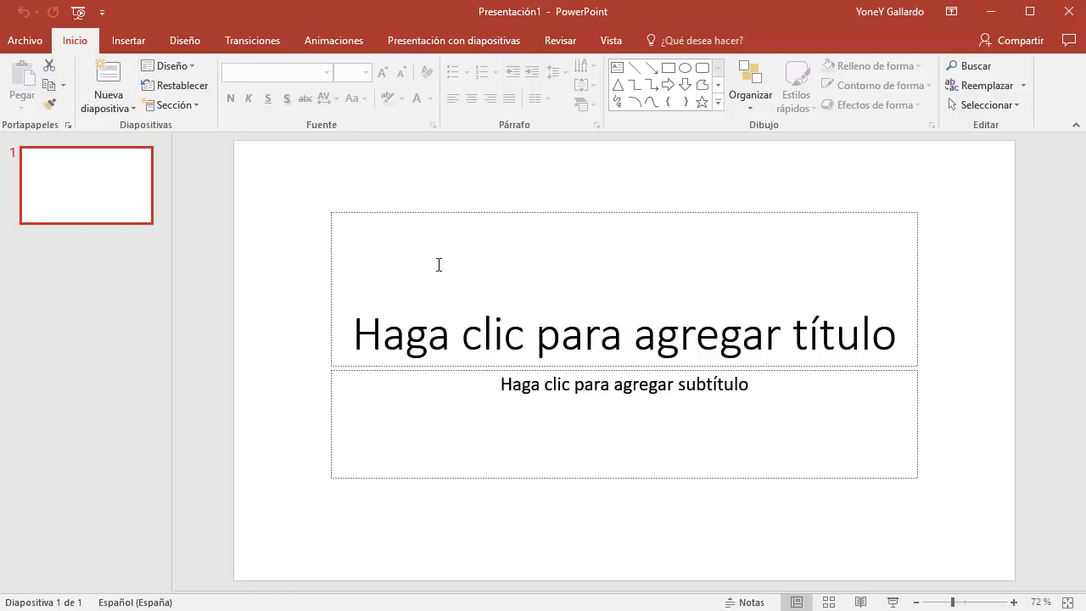
left_click(127, 106)
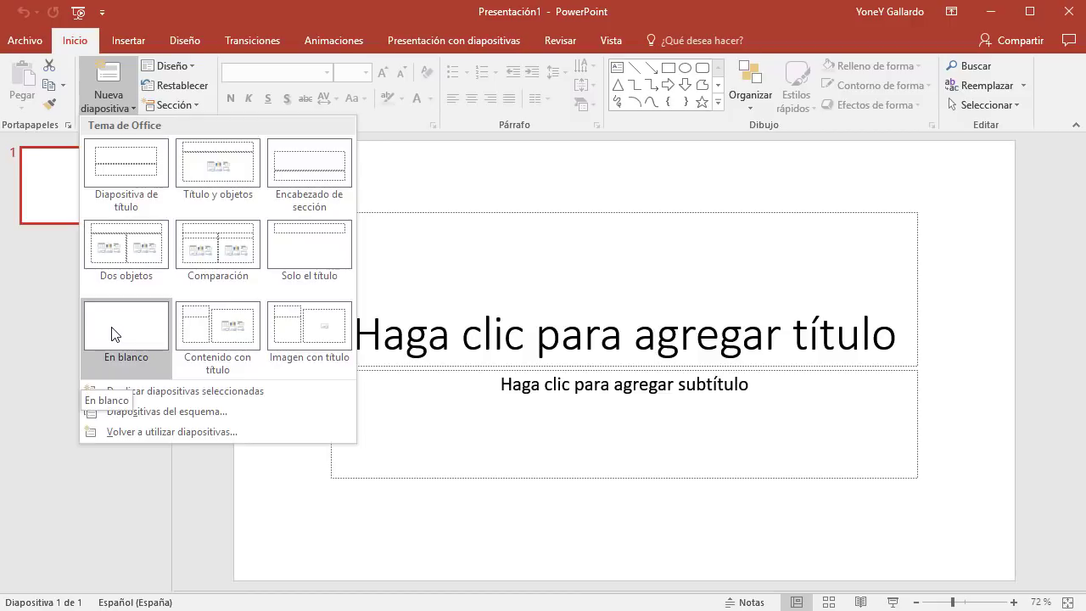
left_click(133, 325)
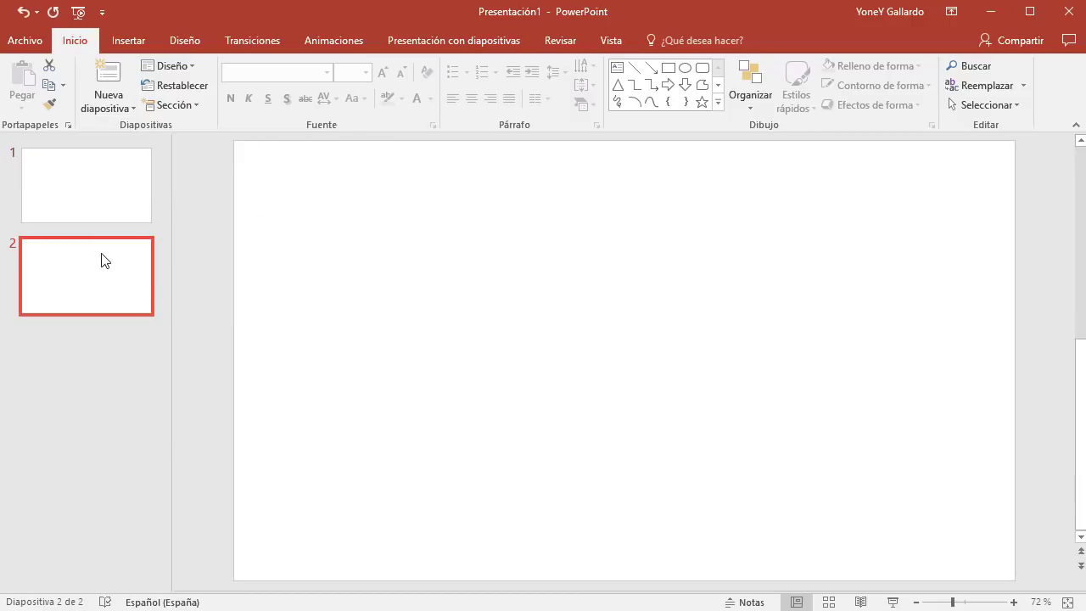
left_click(458, 232)
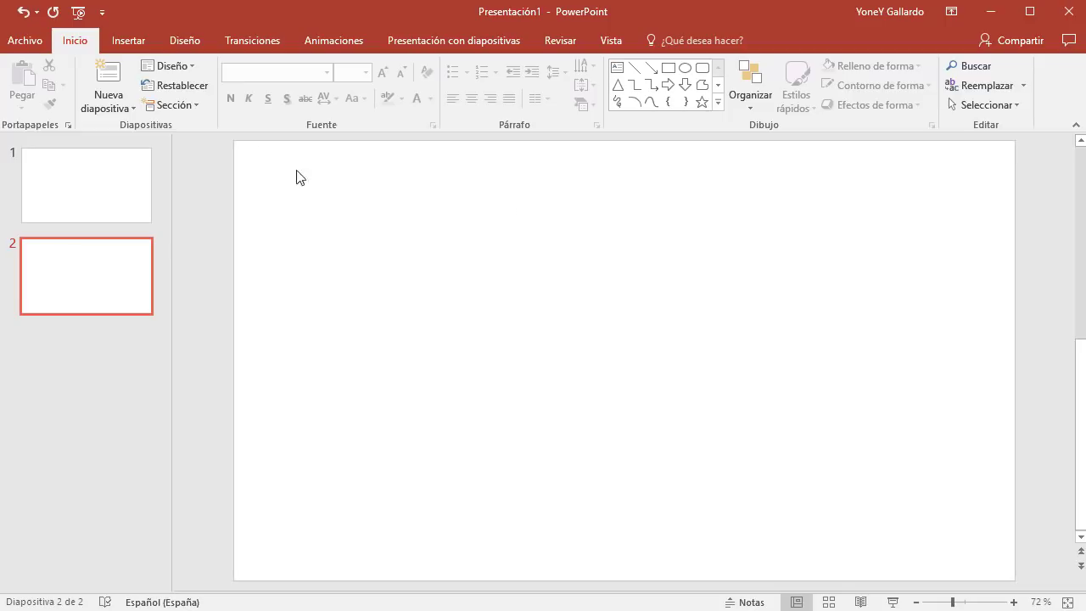
left_click(134, 45)
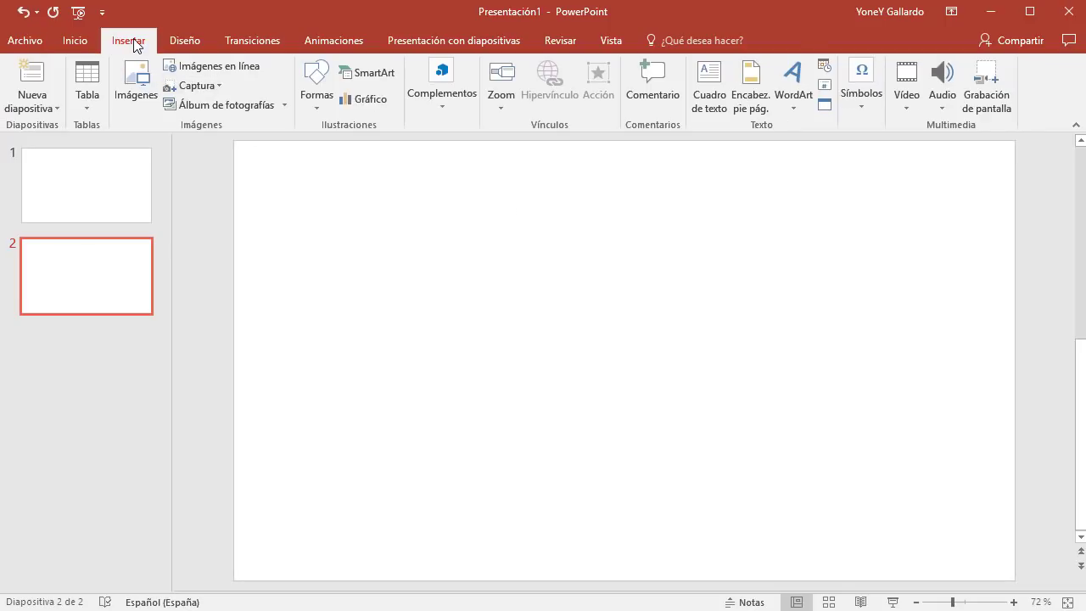
left_click(360, 73)
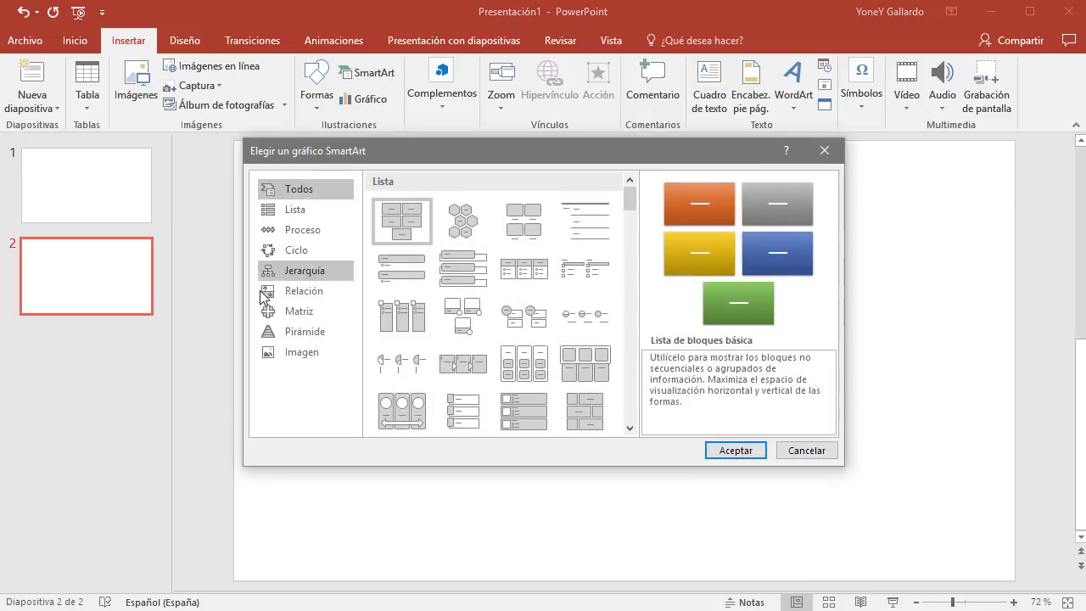
left_click(303, 272)
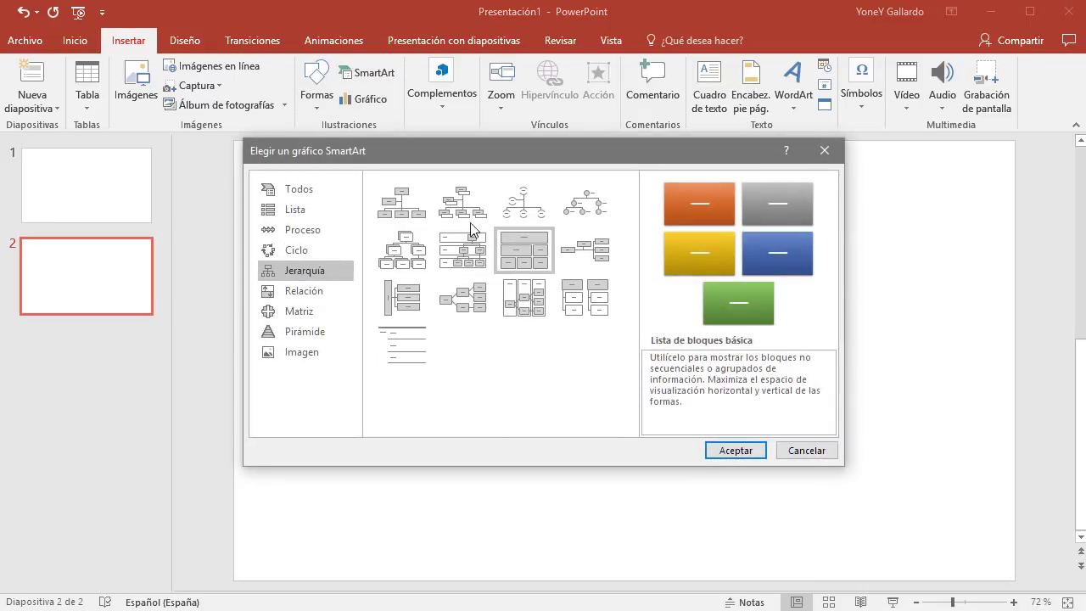
left_click(414, 216)
left_click(734, 450)
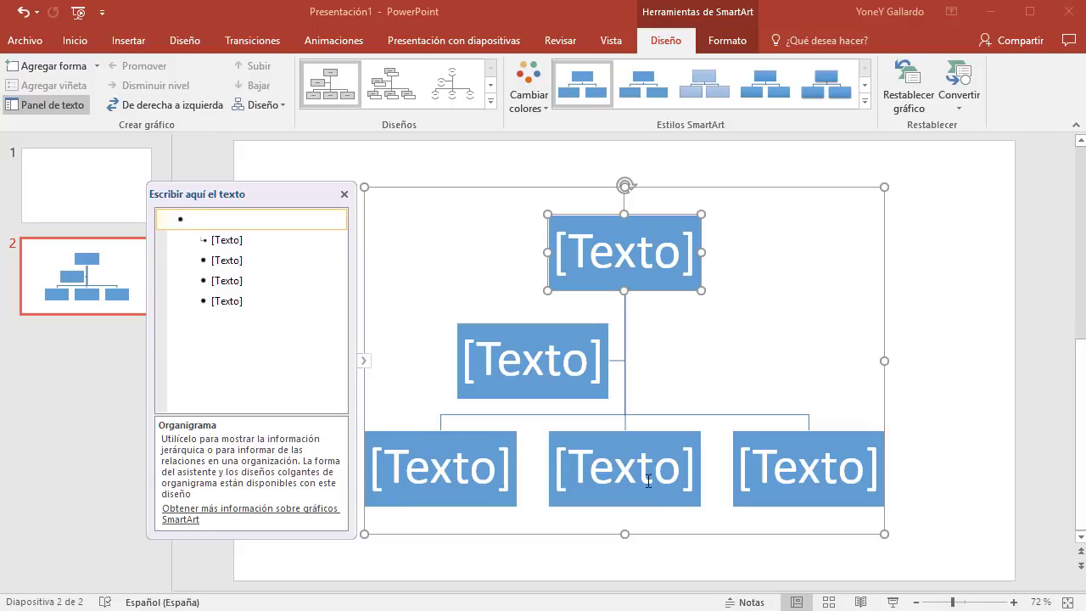
left_click(762, 193)
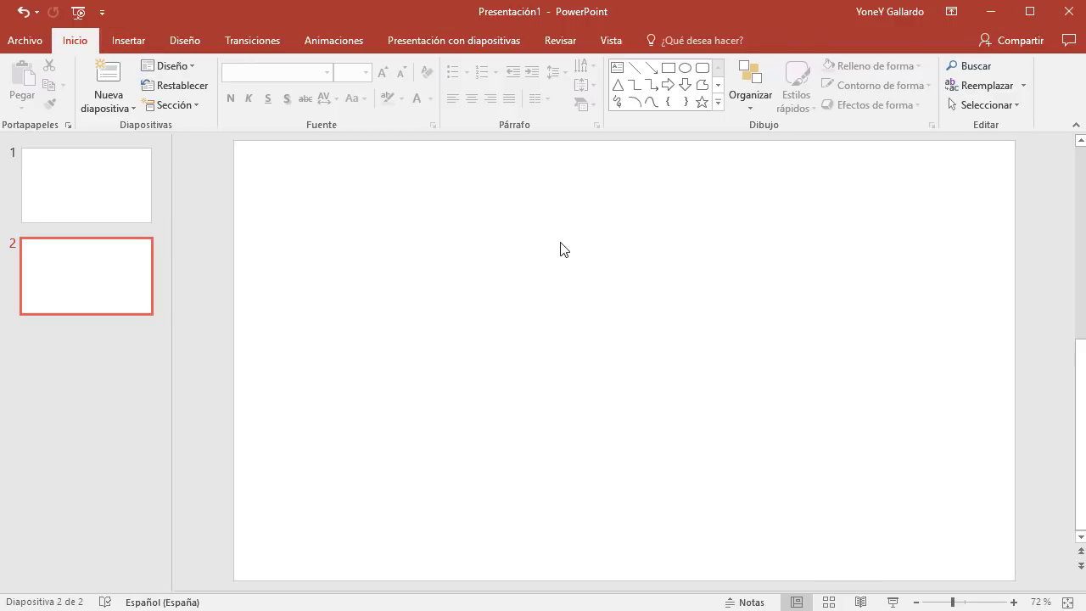
left_click(134, 43)
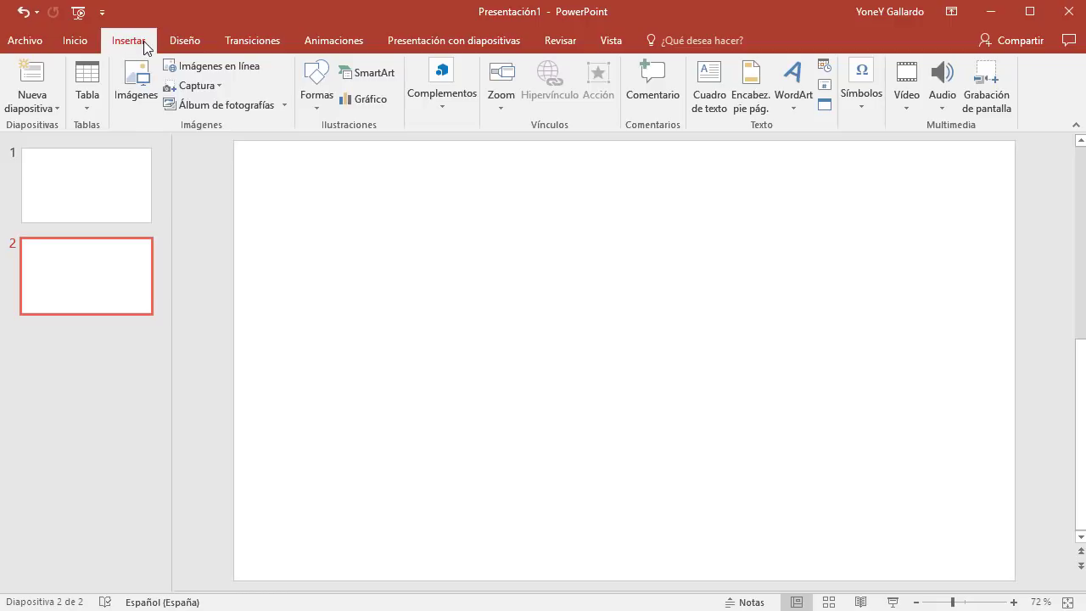
- Draw a 7.36 × 1.84 cm rounded rectangle near the top centre of slide 2, ready for text
left_click(329, 106)
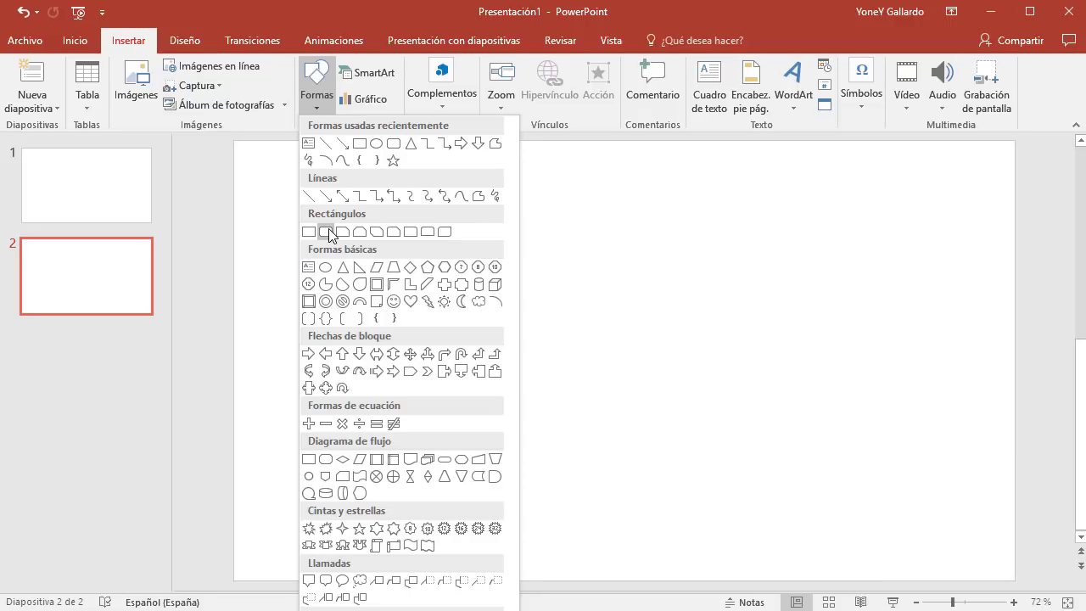
left_click(326, 231)
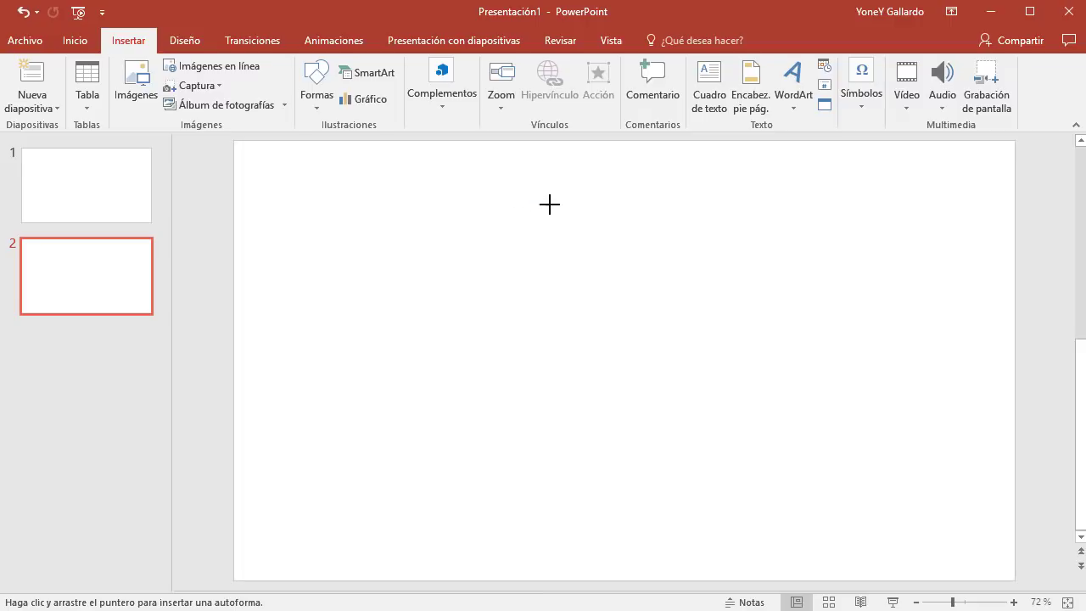
left_click_drag(530, 201, 699, 242)
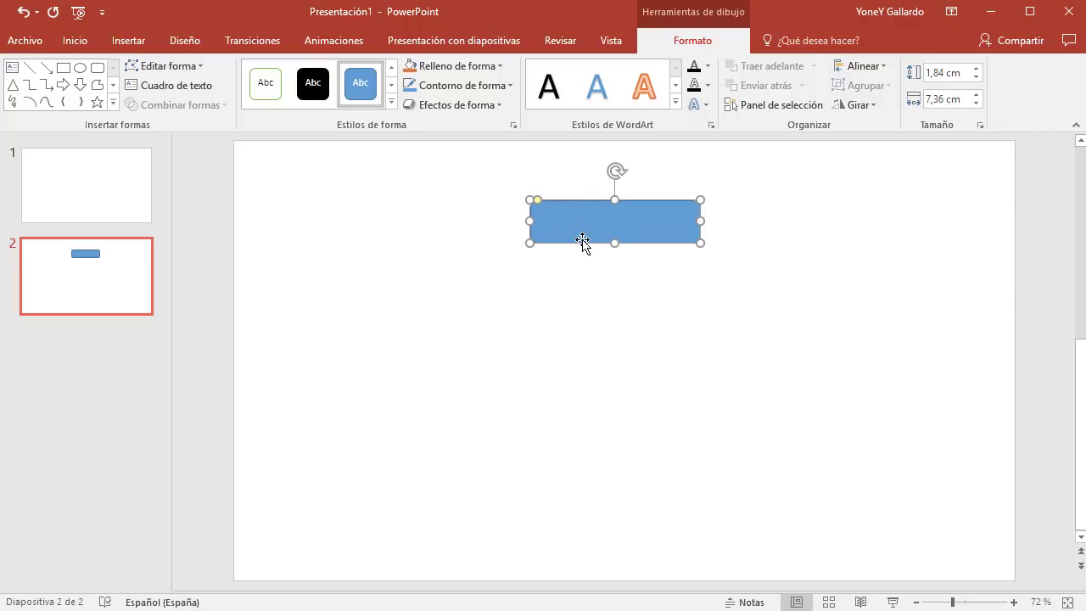
right_click(569, 220)
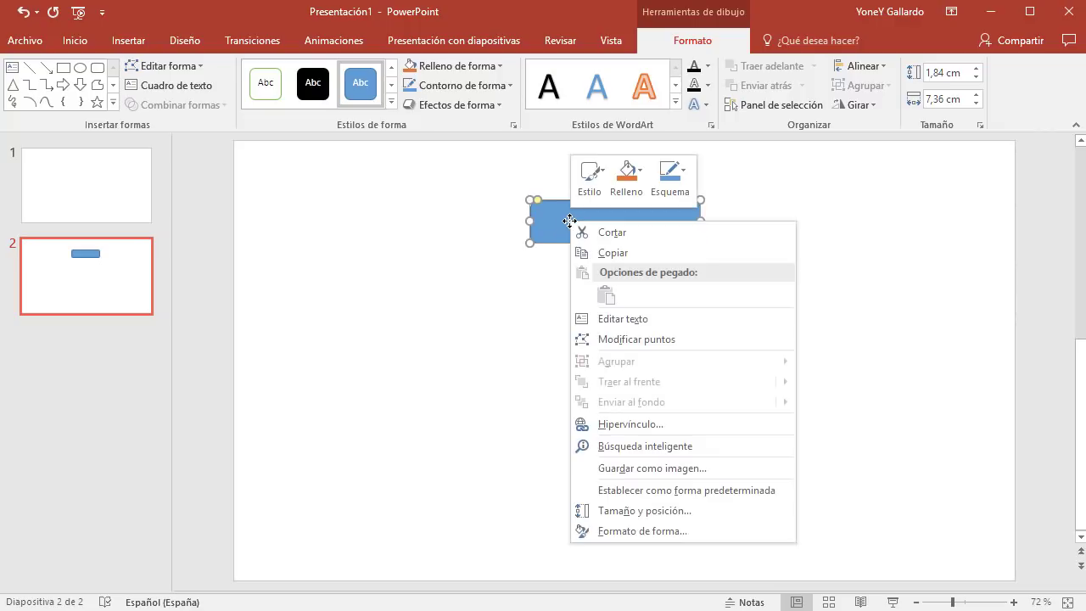
left_click(656, 319)
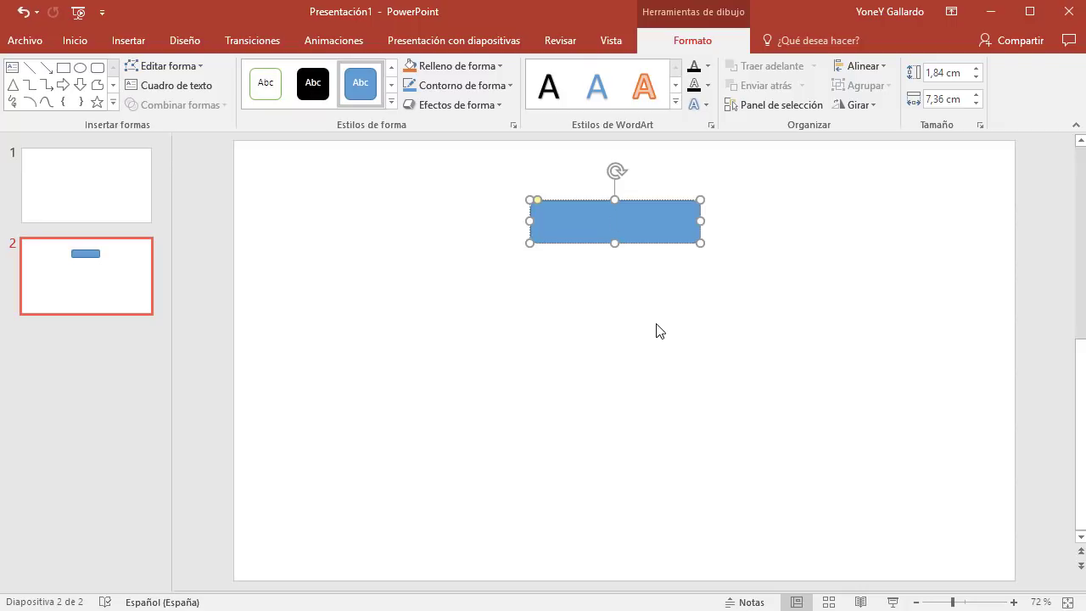
- Type LA MATERIA into the rounded rectangle and enlarge the text to 32 points
type("LA MATERIA")
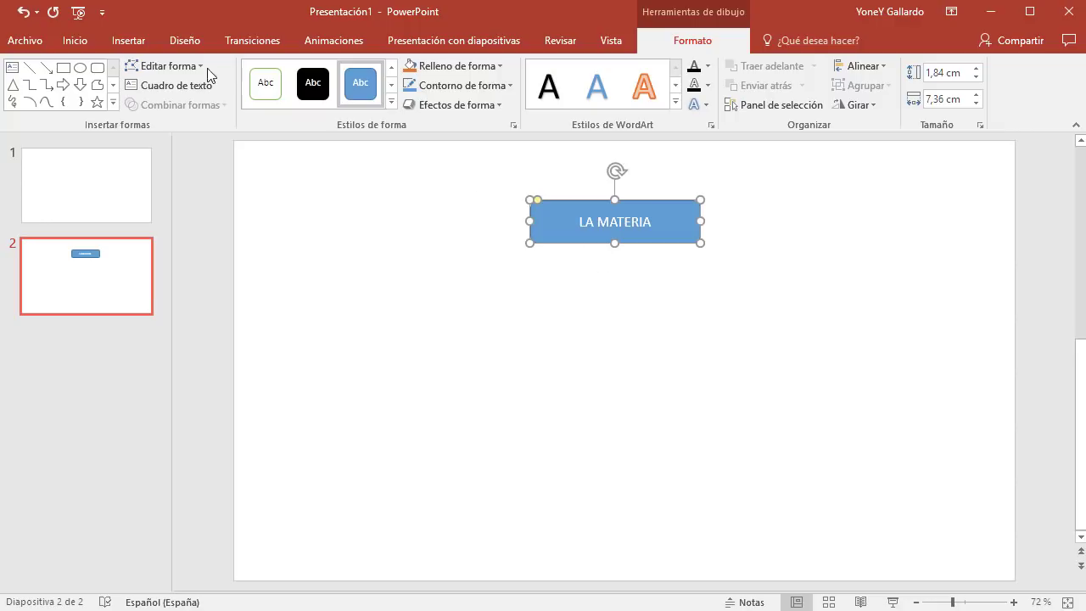
left_click(75, 42)
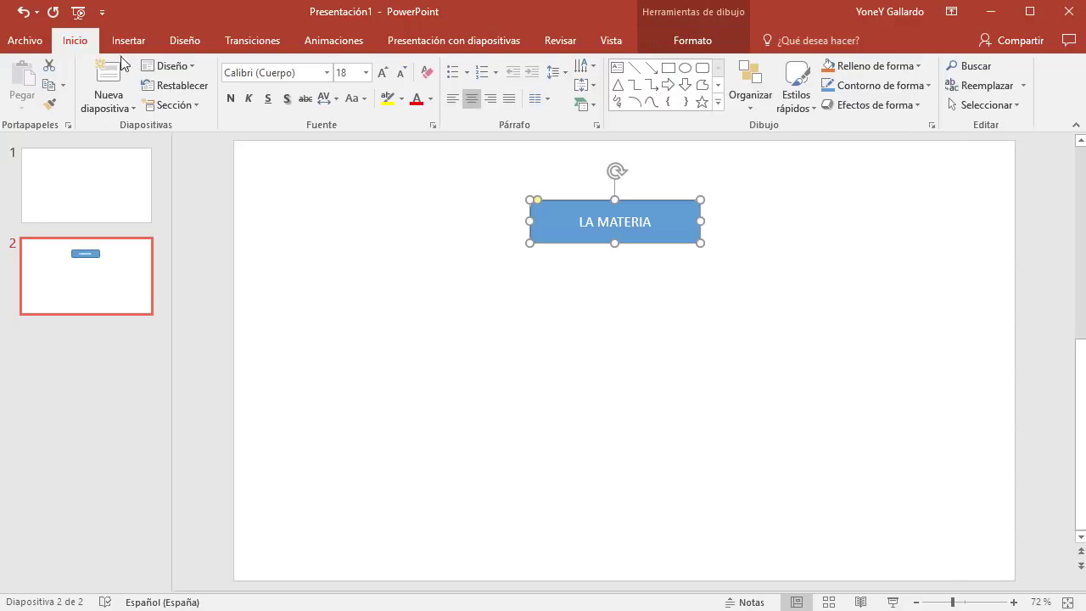
left_click(382, 73)
left_click(381, 73)
left_click(384, 73)
left_click(384, 73)
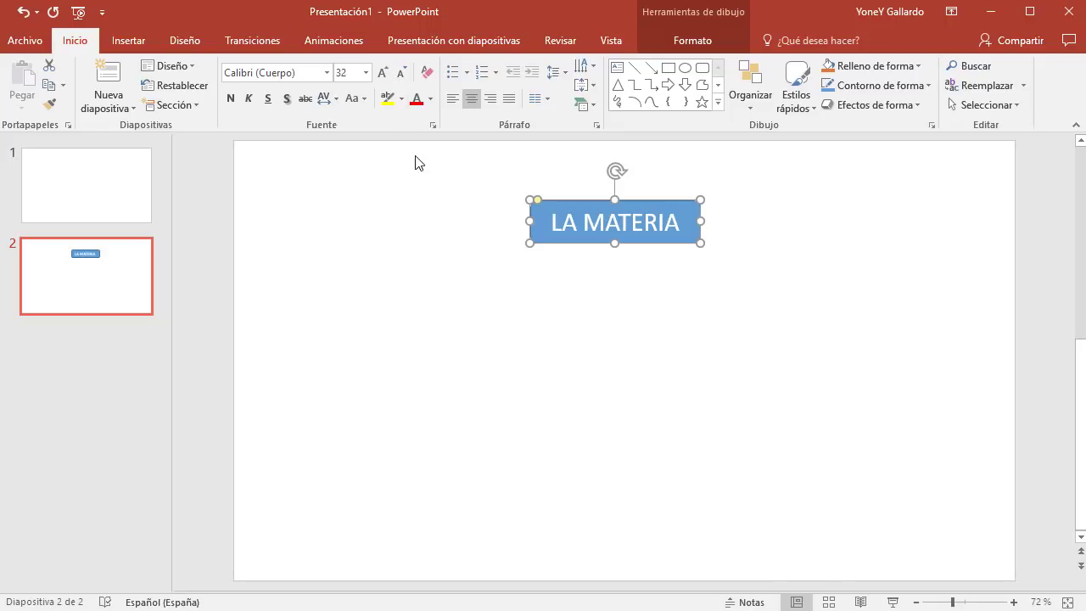
left_click(654, 282)
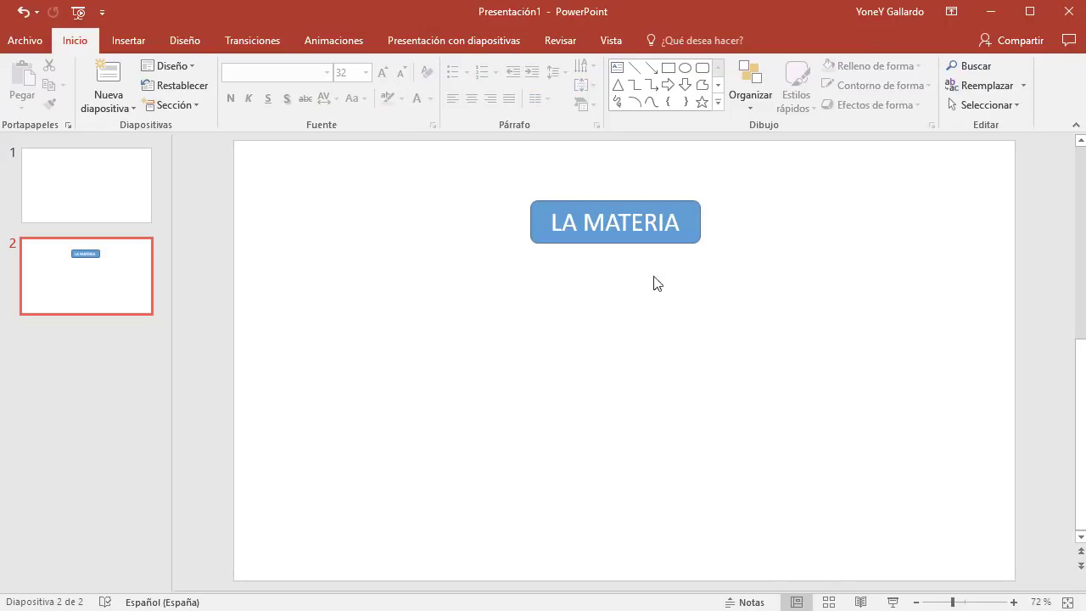
left_click(136, 42)
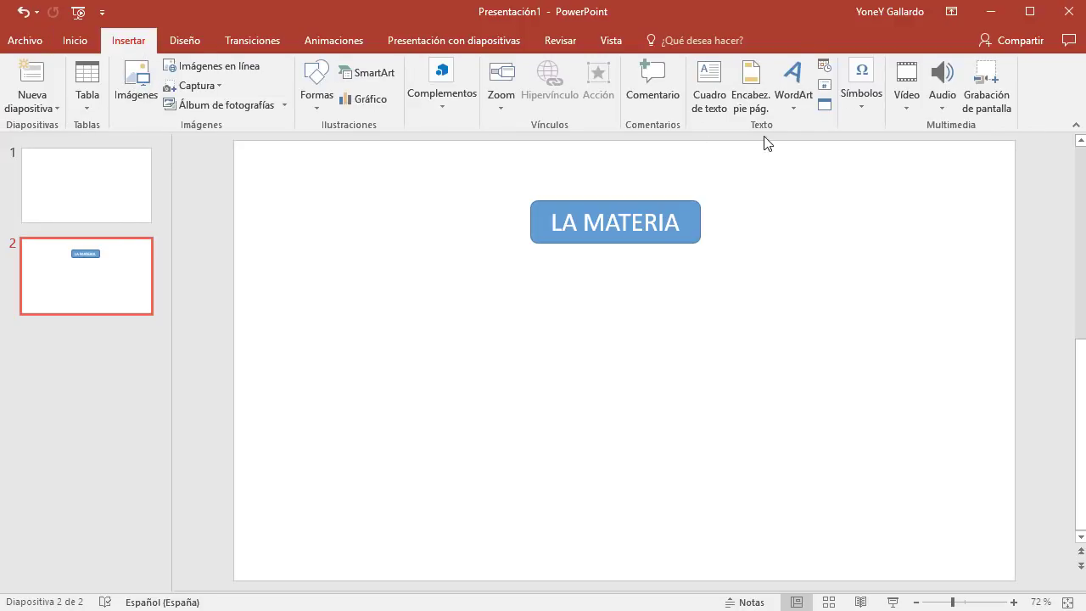
- Add a trial text box reading LA MATERIA below, with a blue filled style, and narrow it
left_click(711, 97)
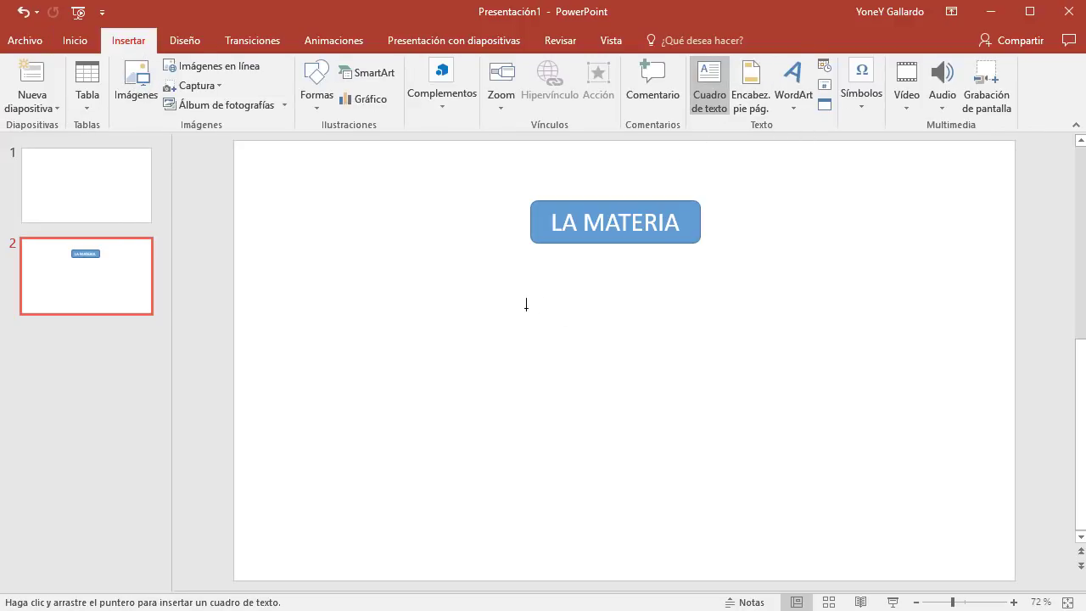
left_click_drag(516, 305, 715, 347)
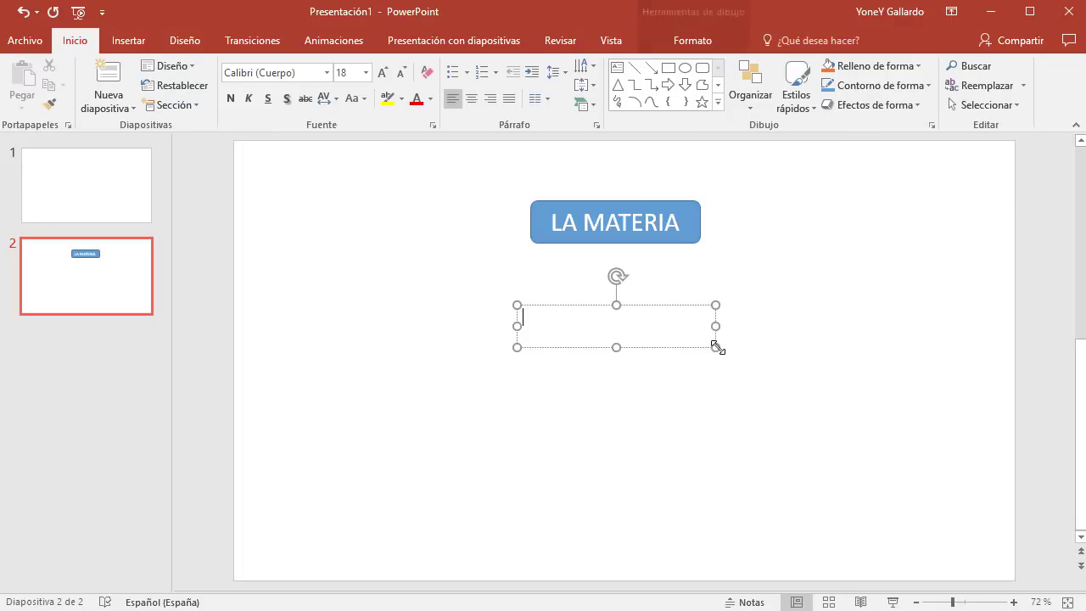
type("LA")
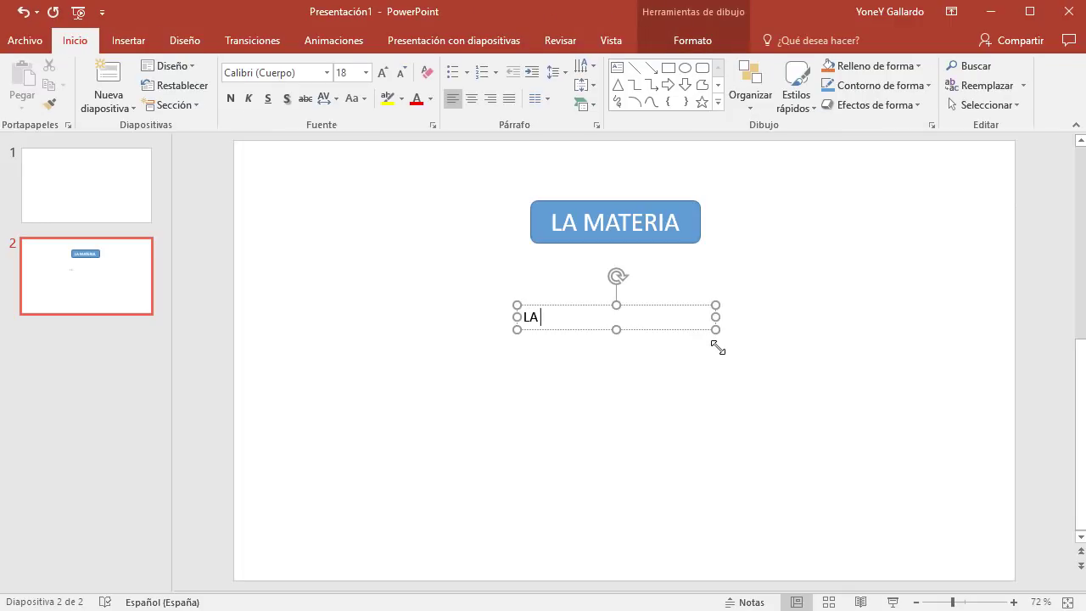
type(" MATERIA")
left_click(689, 305)
left_click(694, 41)
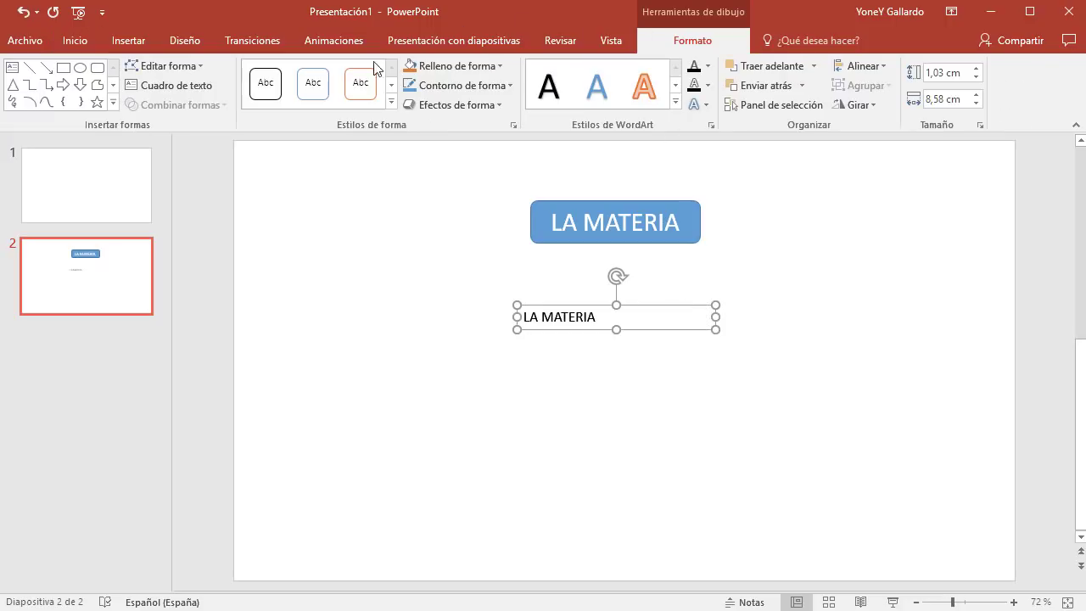
left_click(390, 101)
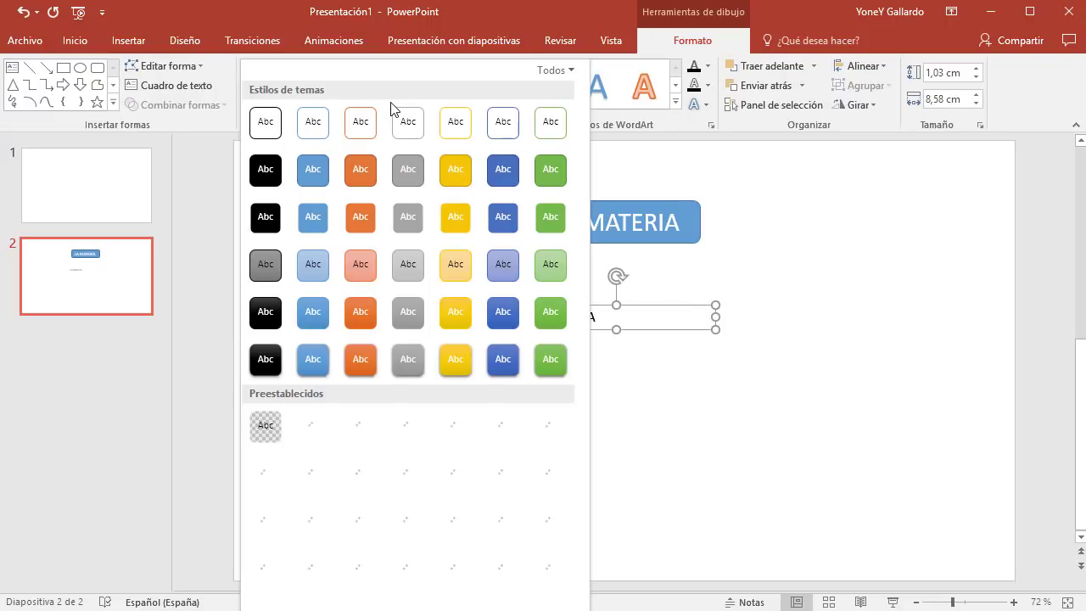
left_click(314, 174)
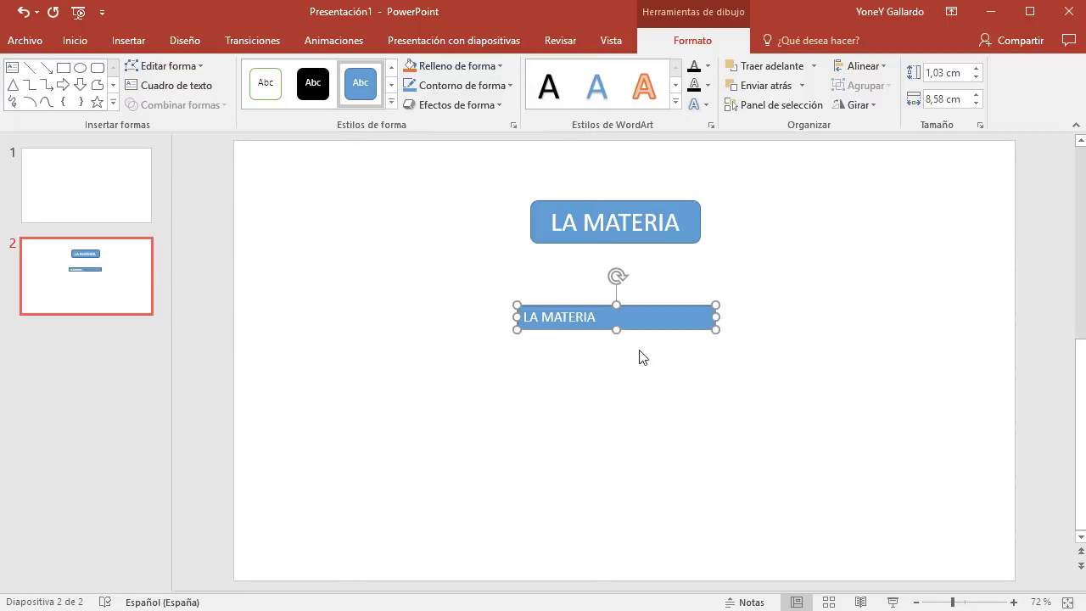
left_click_drag(715, 329, 691, 365)
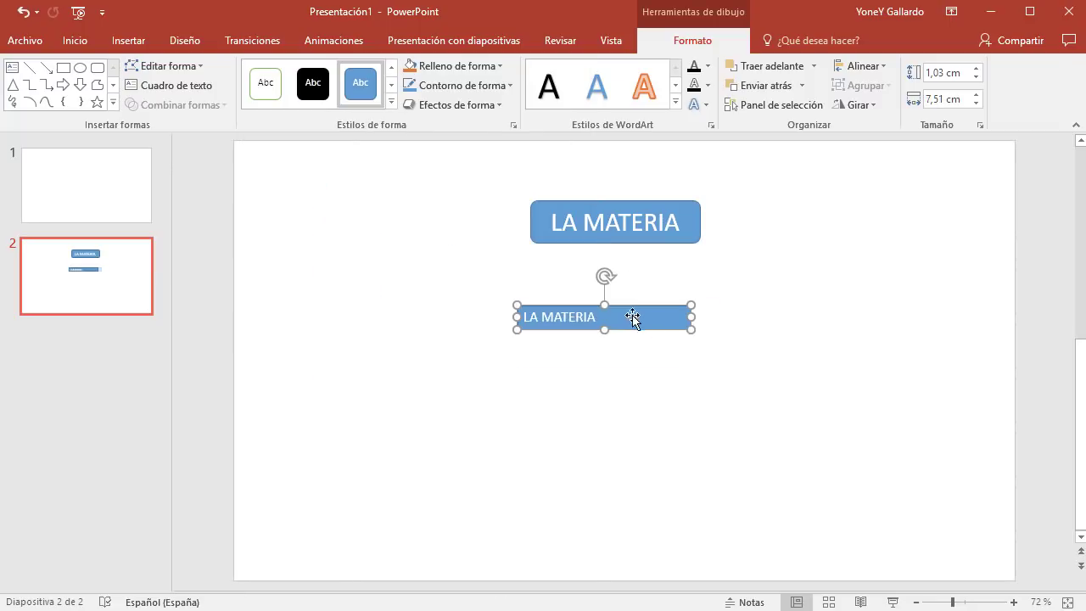
- Enlarge and centre the trial box's text, align it under the top box, then delete it
left_click(75, 41)
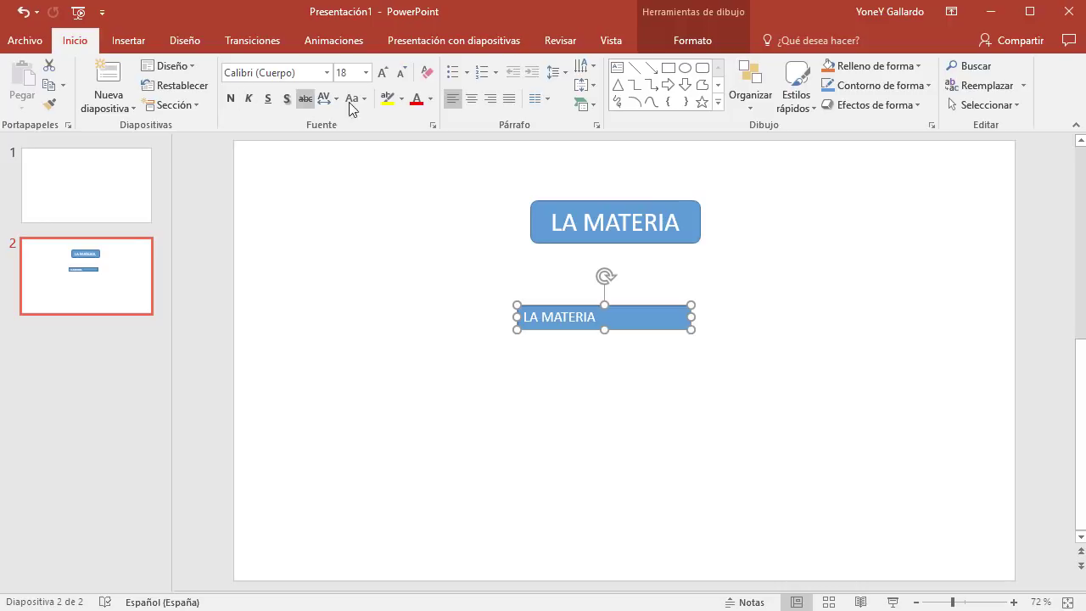
left_click(383, 73)
left_click(383, 73)
left_click(383, 73)
left_click(383, 72)
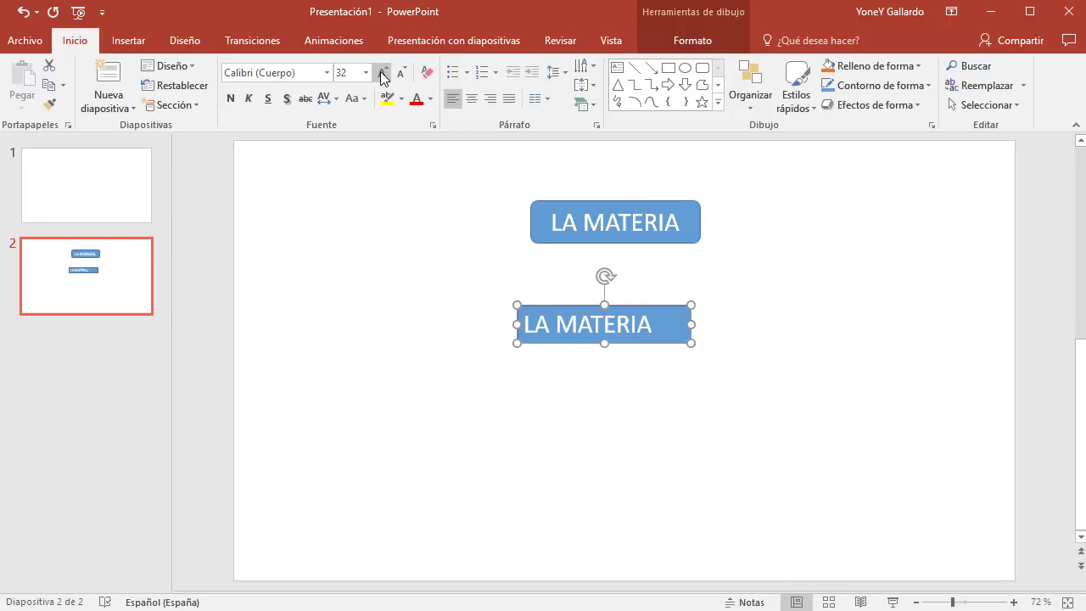
left_click(472, 99)
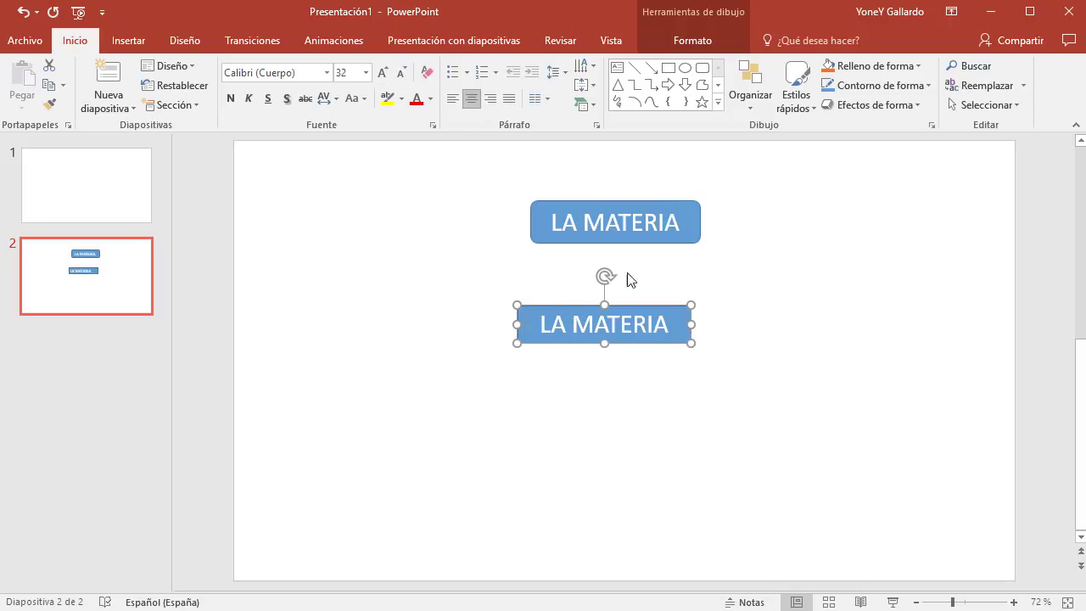
left_click(734, 358)
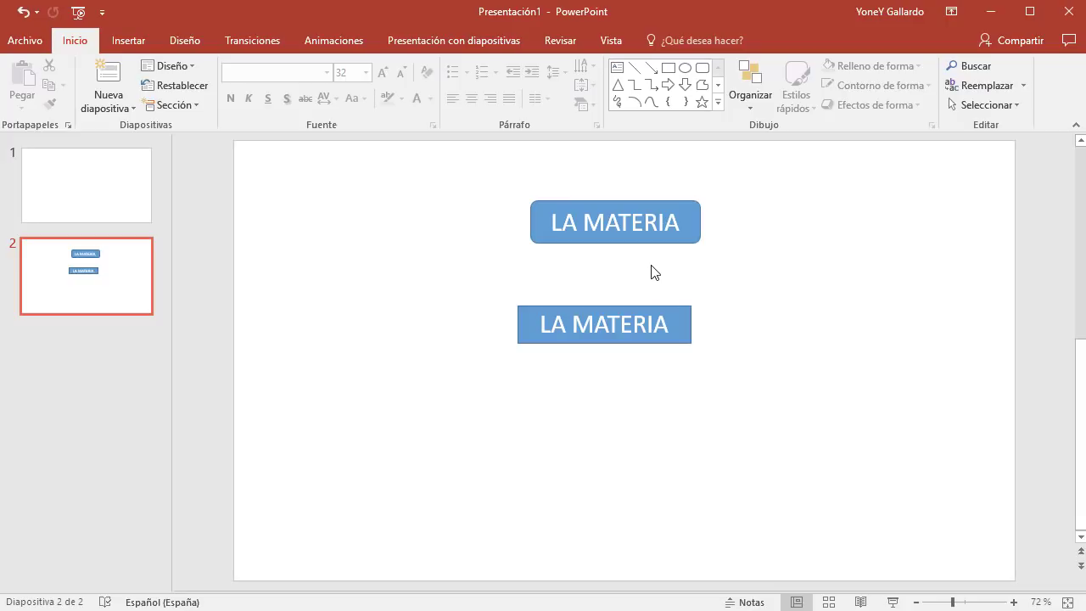
left_click_drag(649, 306, 658, 295)
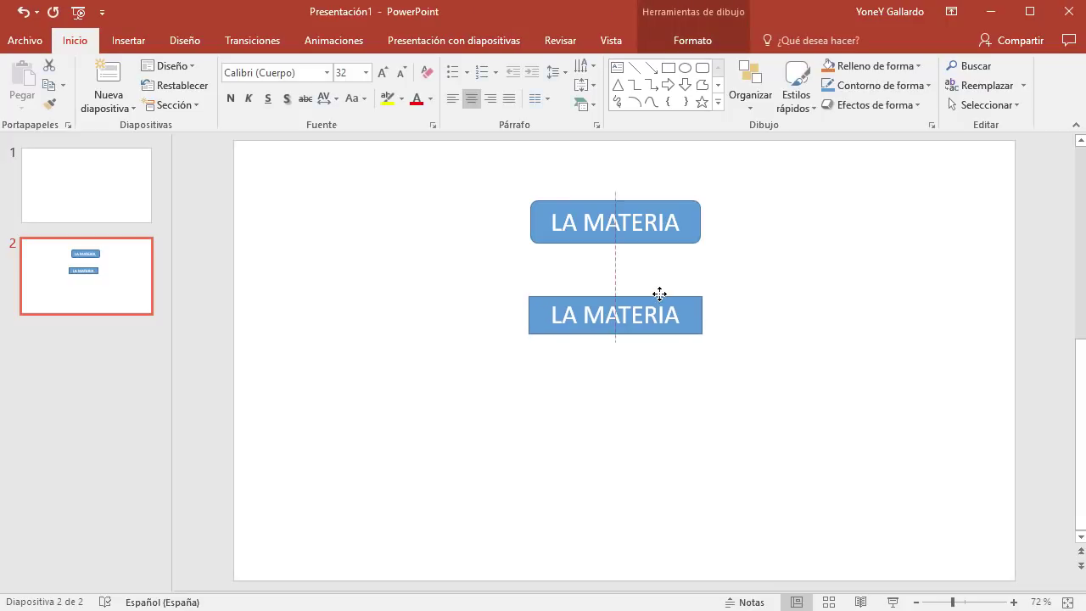
key("Delete")
left_click(625, 209)
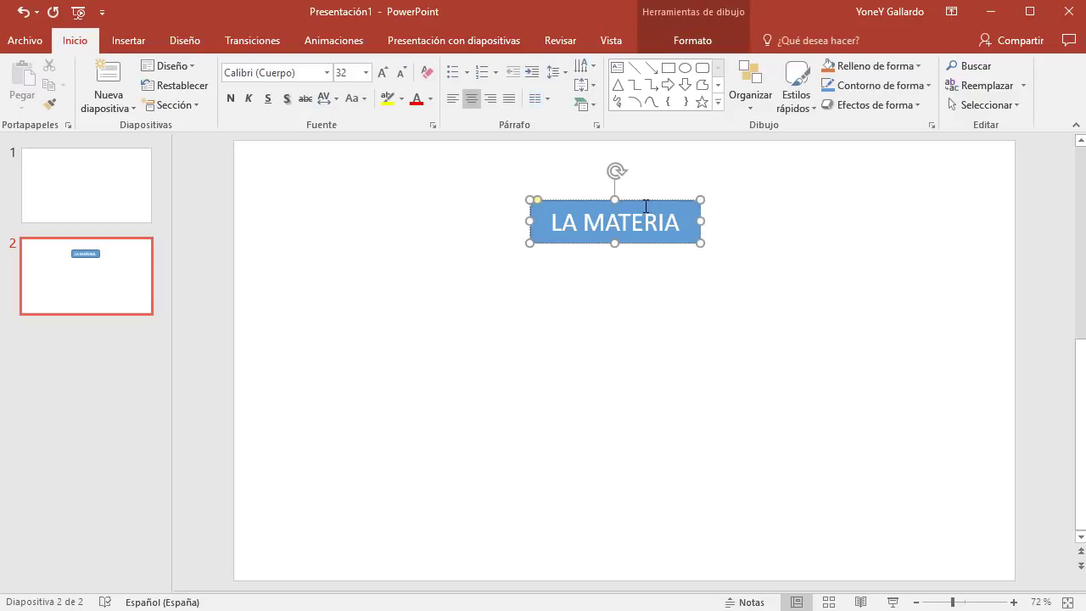
left_click(644, 201)
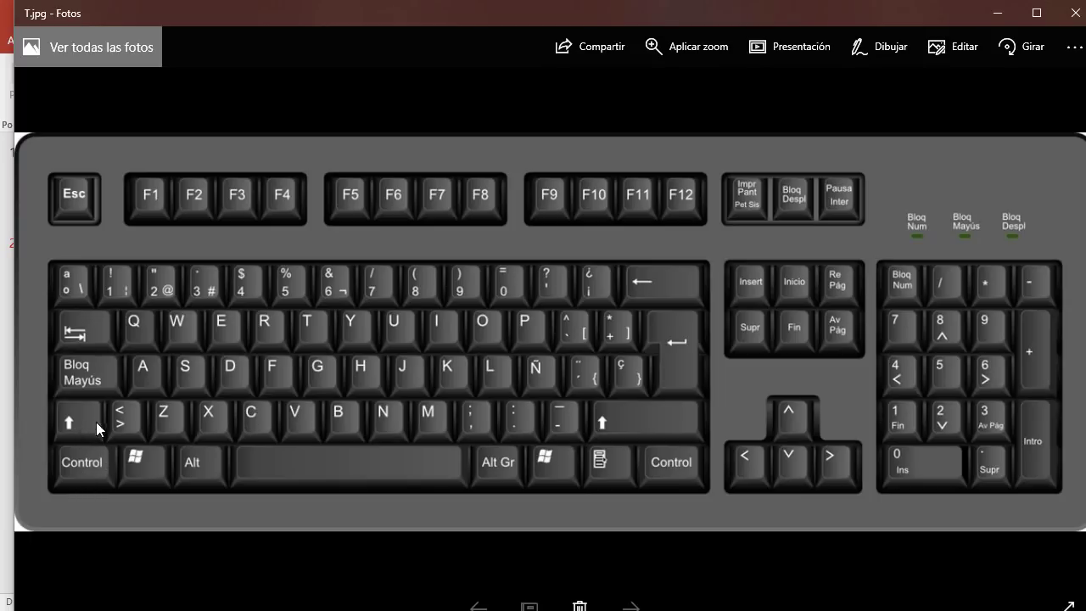
left_click(997, 13)
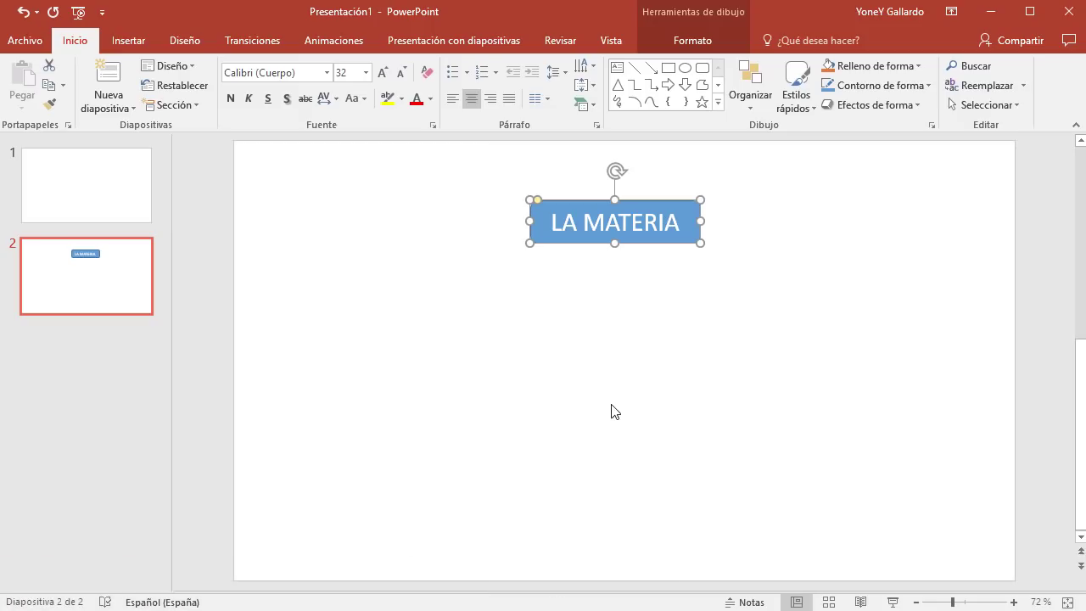
left_click(598, 375)
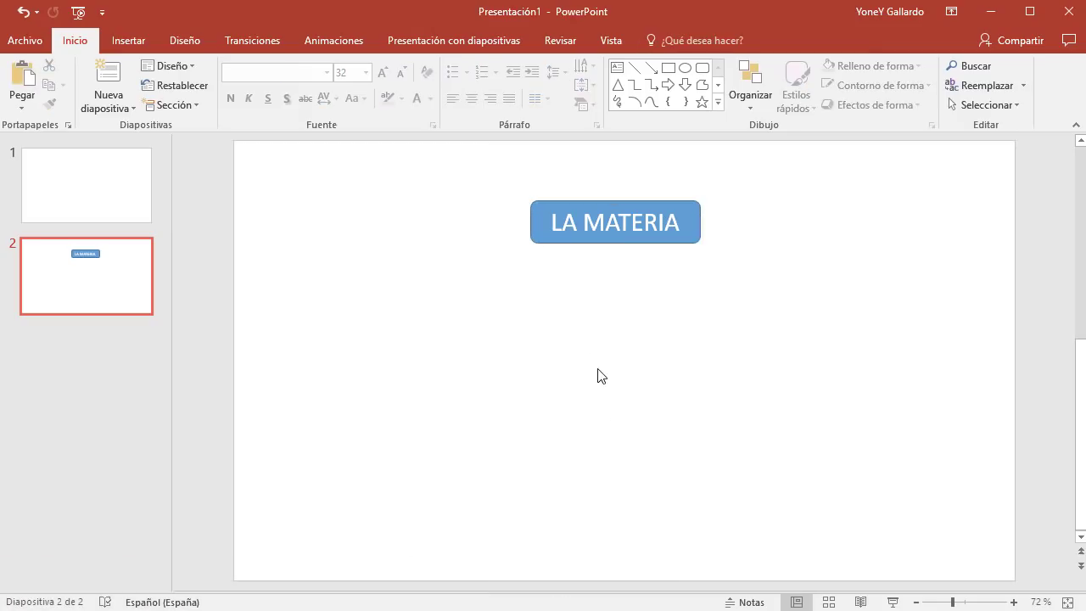
key("ctrl+v")
left_click_drag(676, 218, 552, 339)
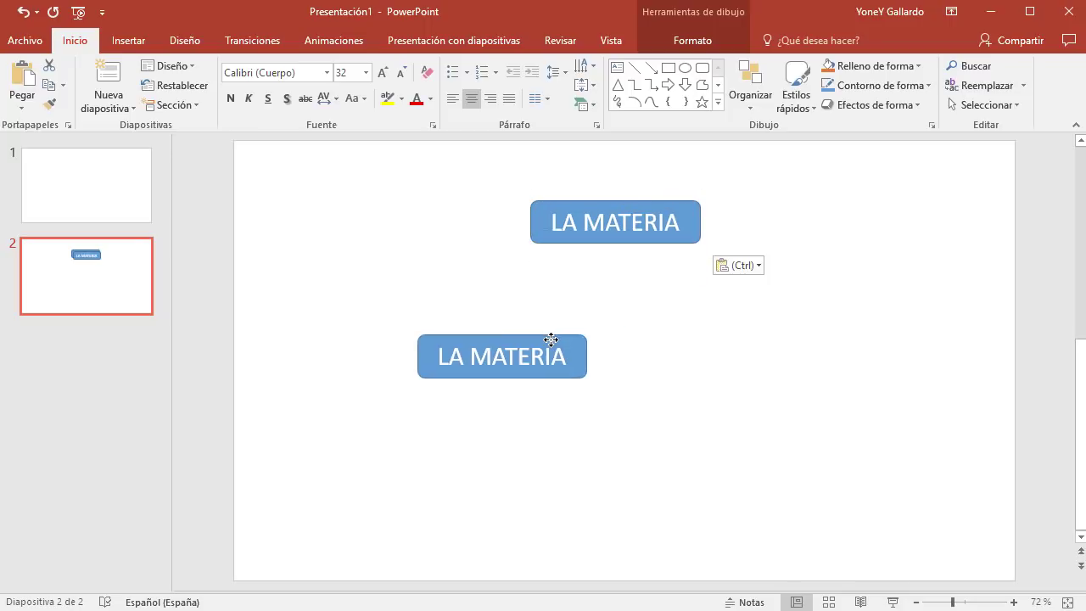
key("Delete")
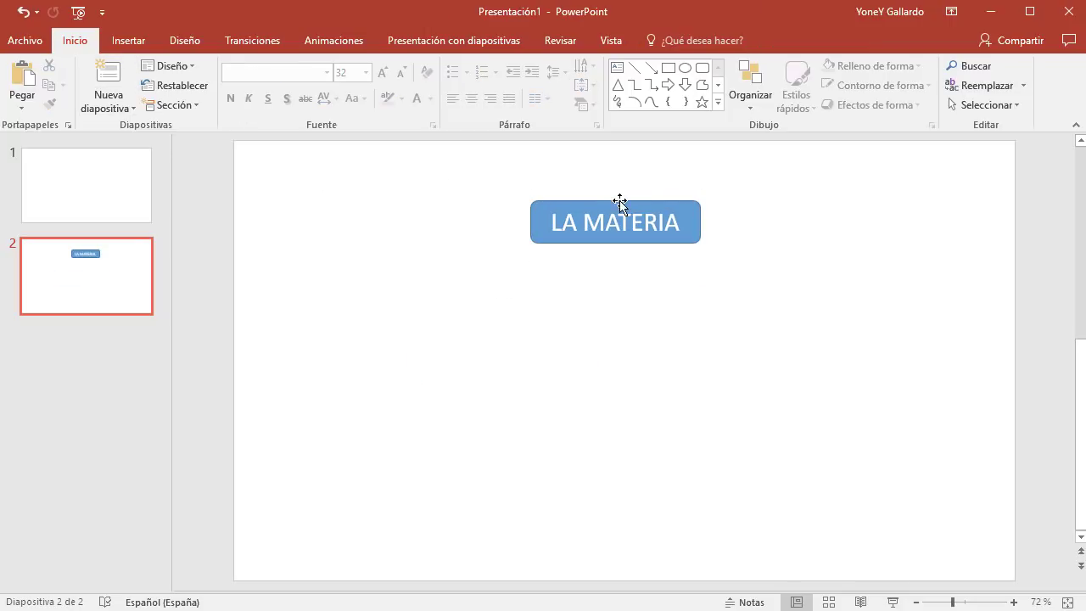
left_click(621, 204)
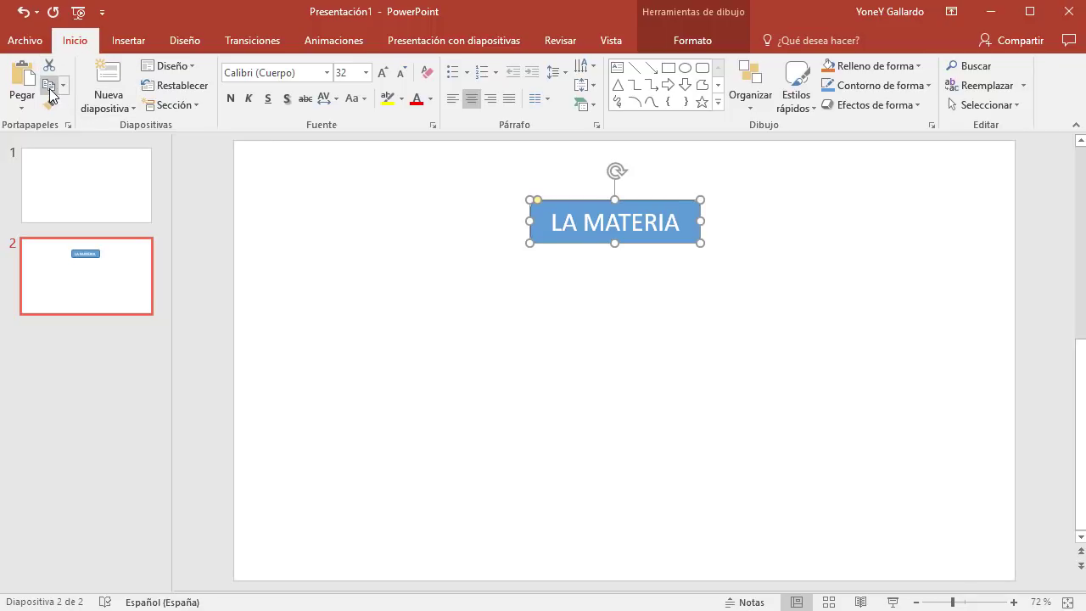
left_click(582, 386)
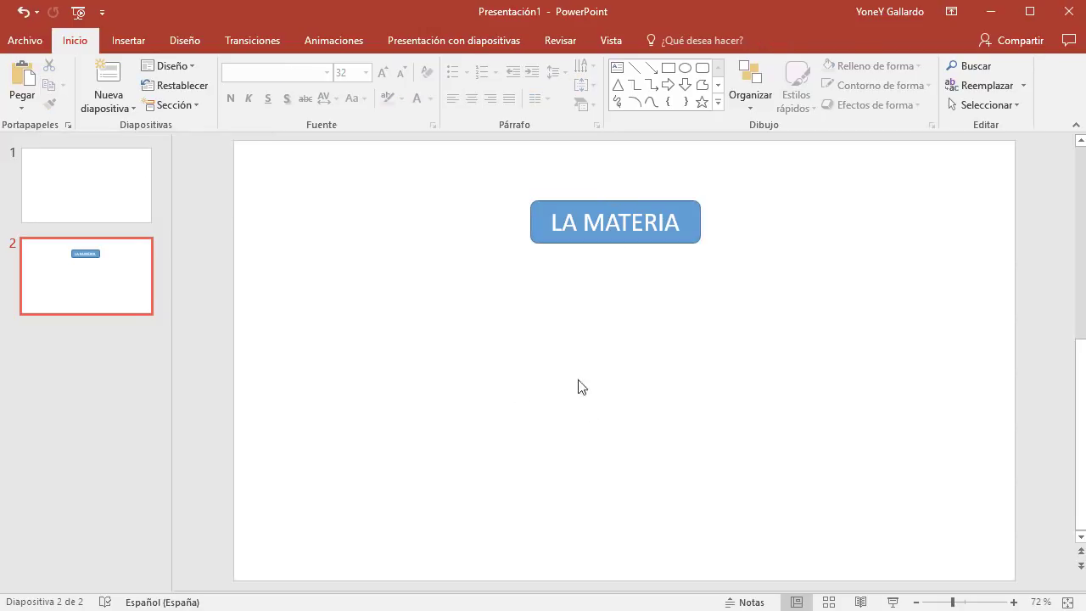
left_click(18, 83)
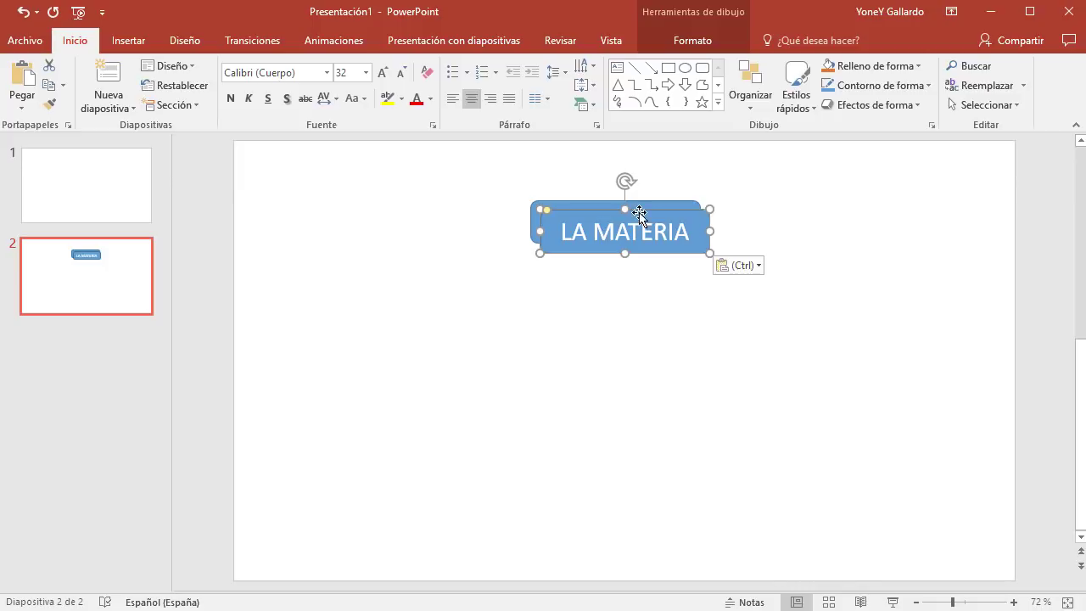
left_click_drag(643, 224, 512, 358)
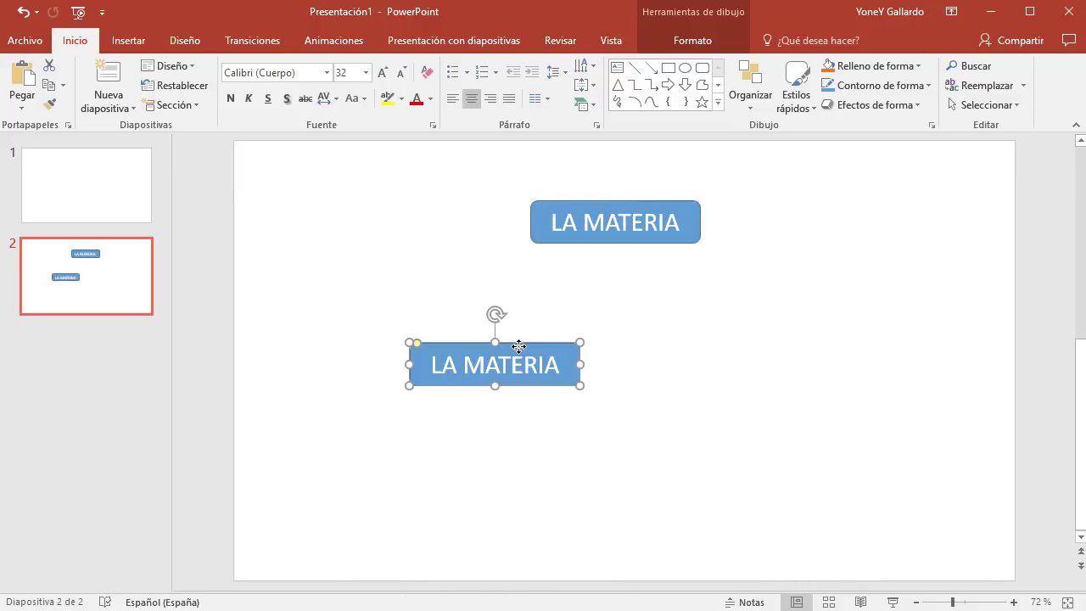
key("ctrl+z")
key("ctrl+z")
left_click(656, 202)
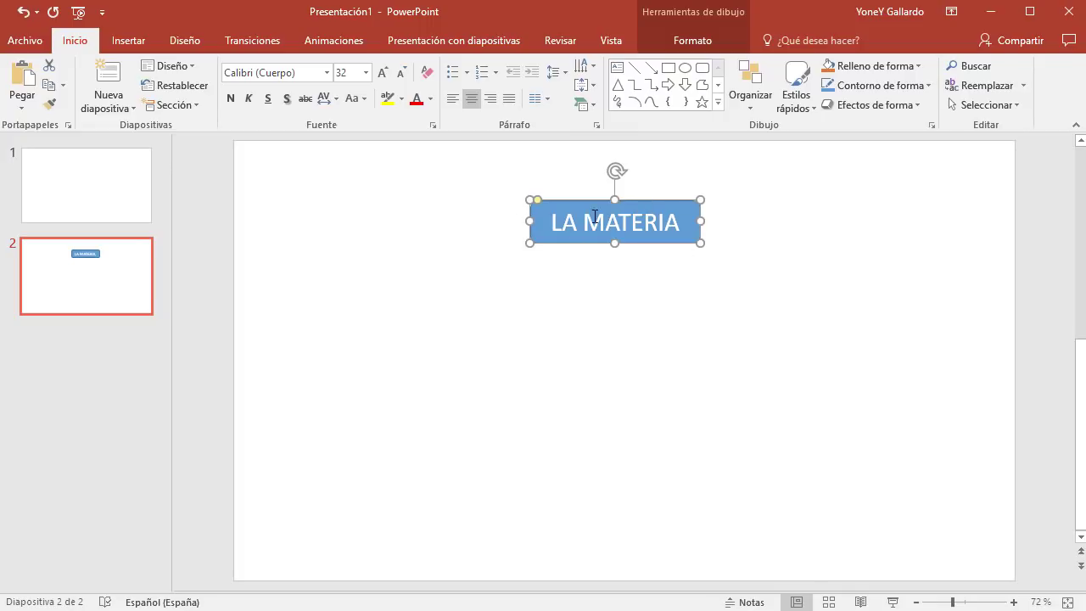
- Duplicate the LA MATERIA box to the lower left, relabel the copy 'atomos' and narrow it
mouse_move(659, 201)
left_mouse_down()
mouse_move(534, 315)
mouse_move(465, 337)
left_mouse_up()
left_click(464, 351)
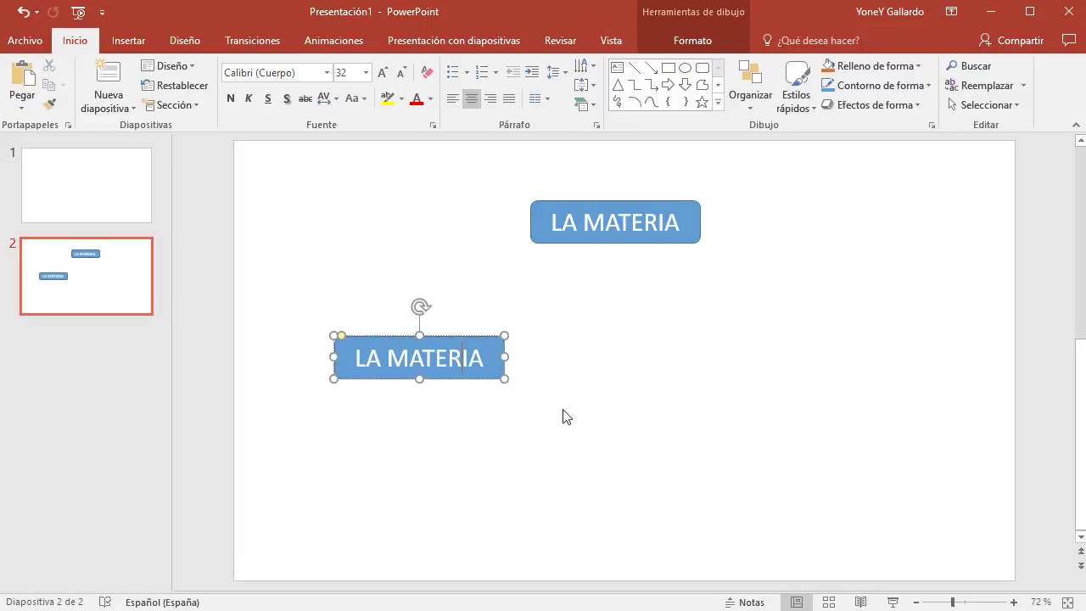
key("ctrl+e")
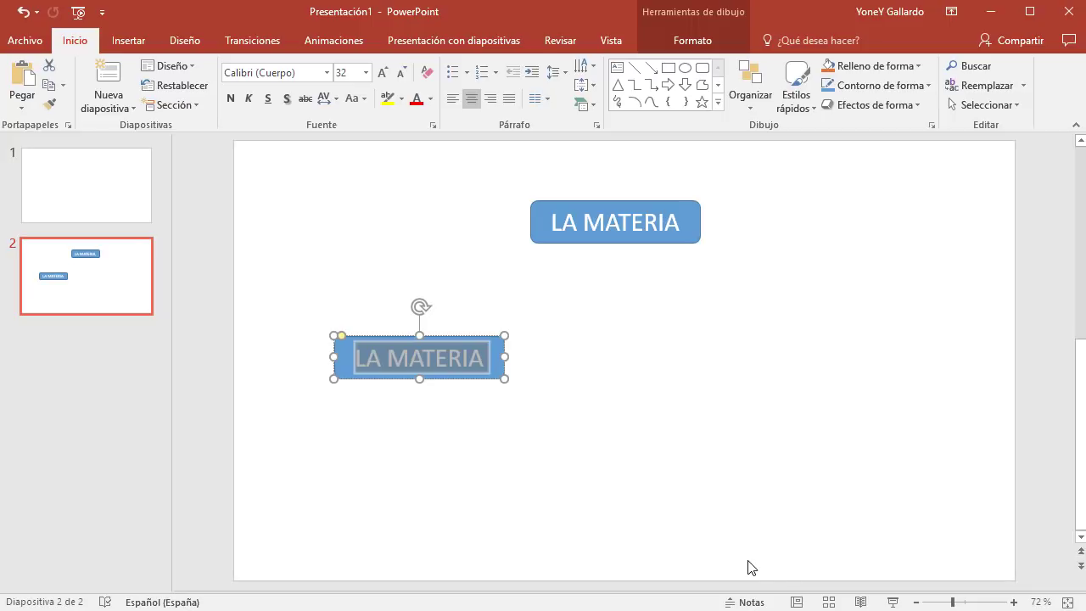
type("atomos")
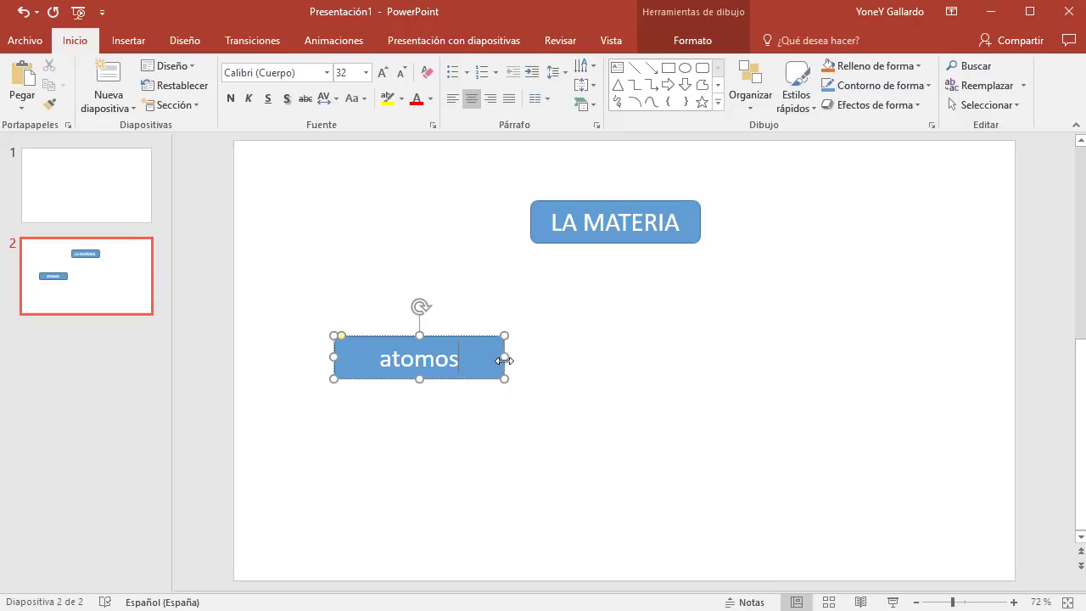
mouse_move(504, 360)
left_mouse_down()
mouse_move(454, 363)
mouse_move(430, 296)
left_mouse_up()
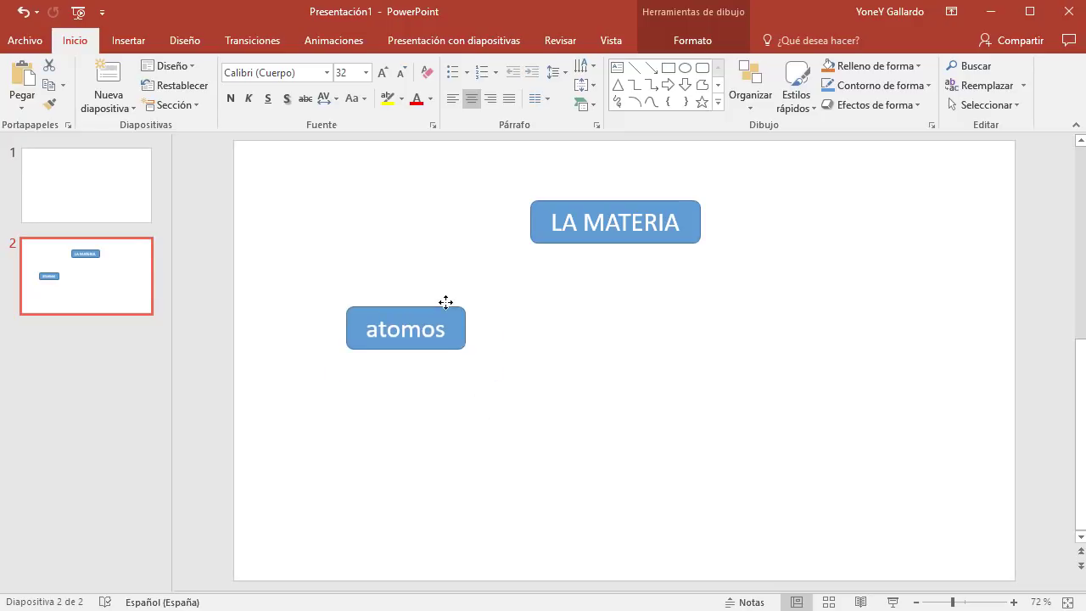
- Raise LA MATERIA slightly, move atomos up, and shrink its text to 24 points
left_click(659, 204)
left_click_drag(659, 204, 659, 182)
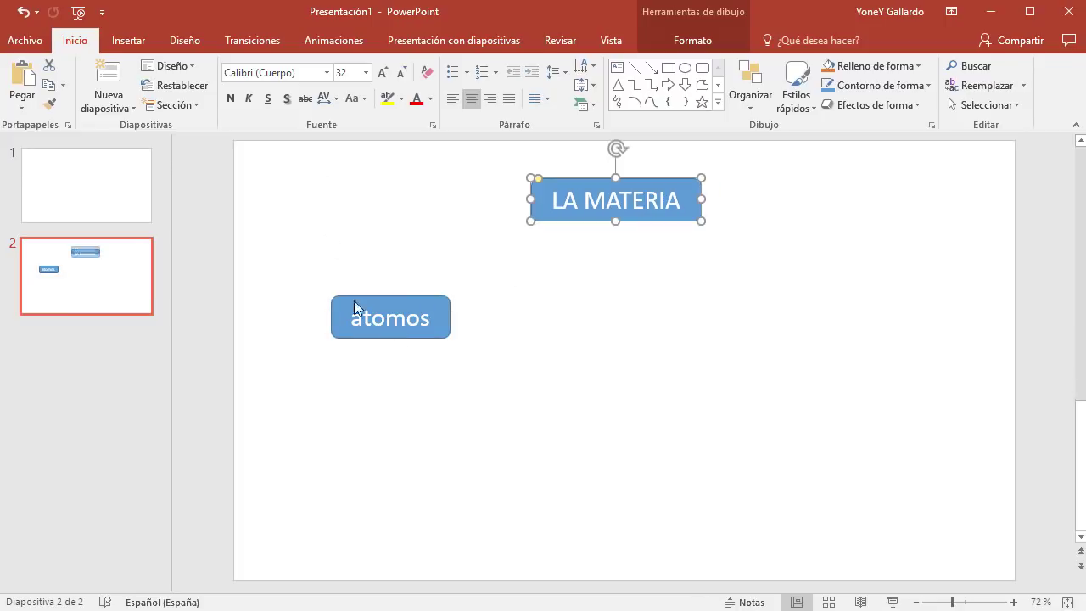
left_click(428, 309)
left_click(416, 303)
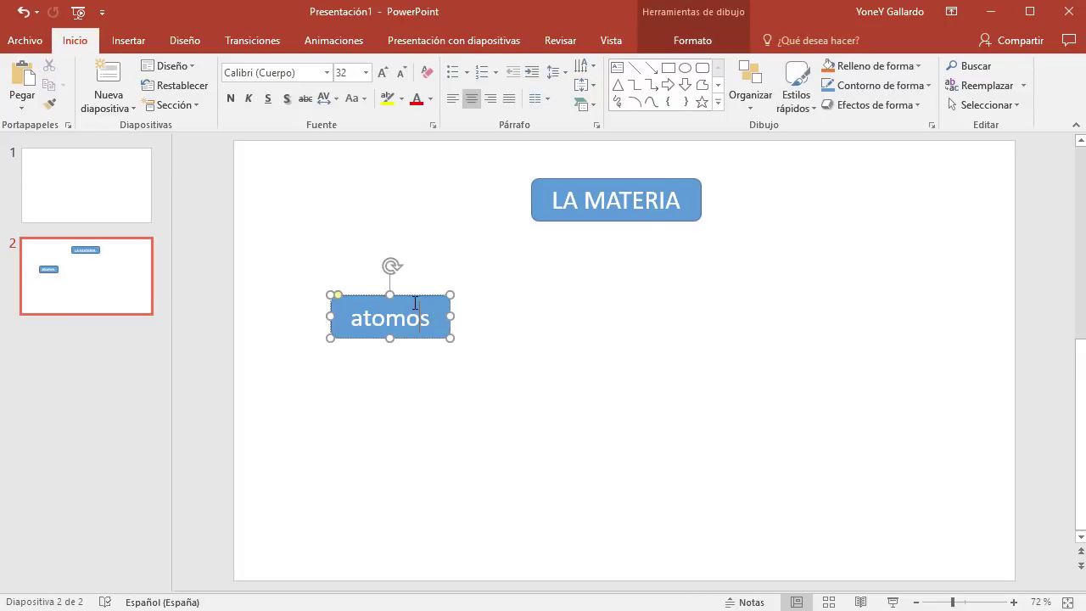
left_click_drag(414, 297, 411, 269)
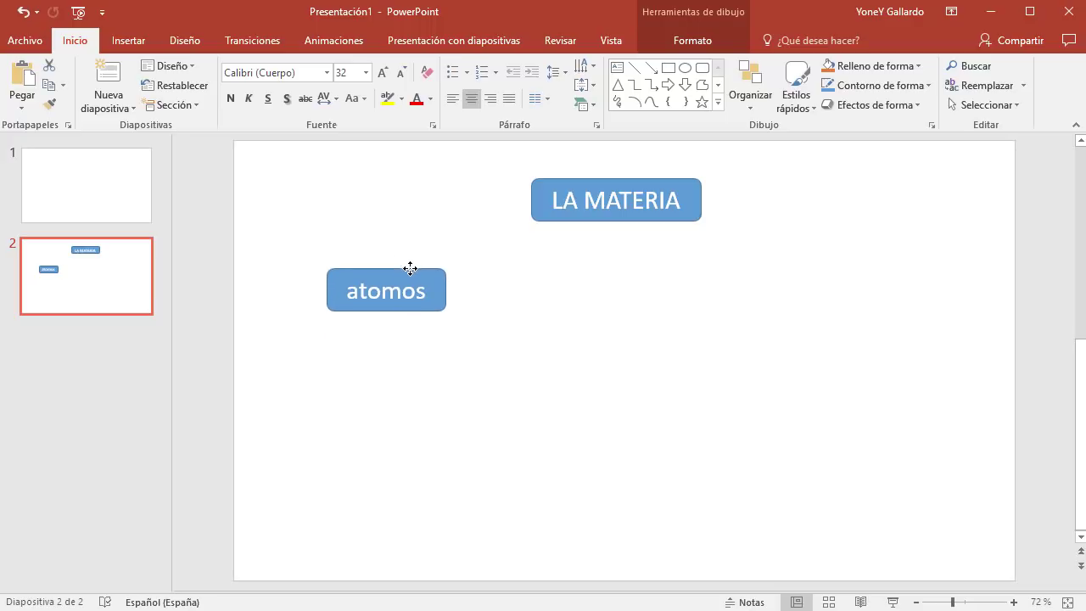
left_click(403, 74)
left_click(403, 74)
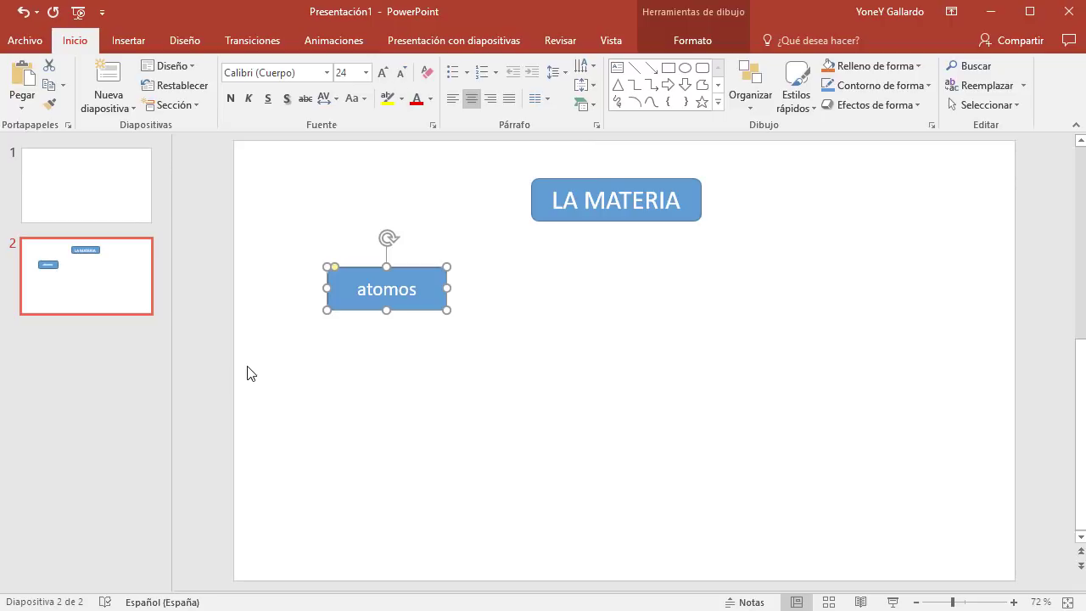
- Narrow the atomos box, shift it down-left, and duplicate it directly beneath
left_click_drag(327, 309, 365, 301)
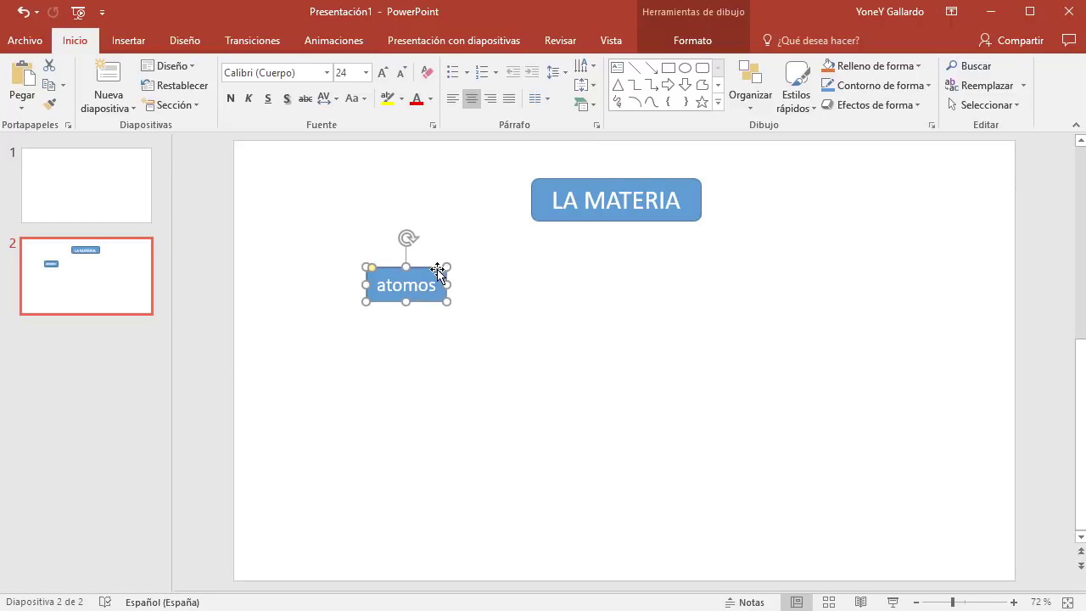
left_click_drag(411, 269, 392, 315)
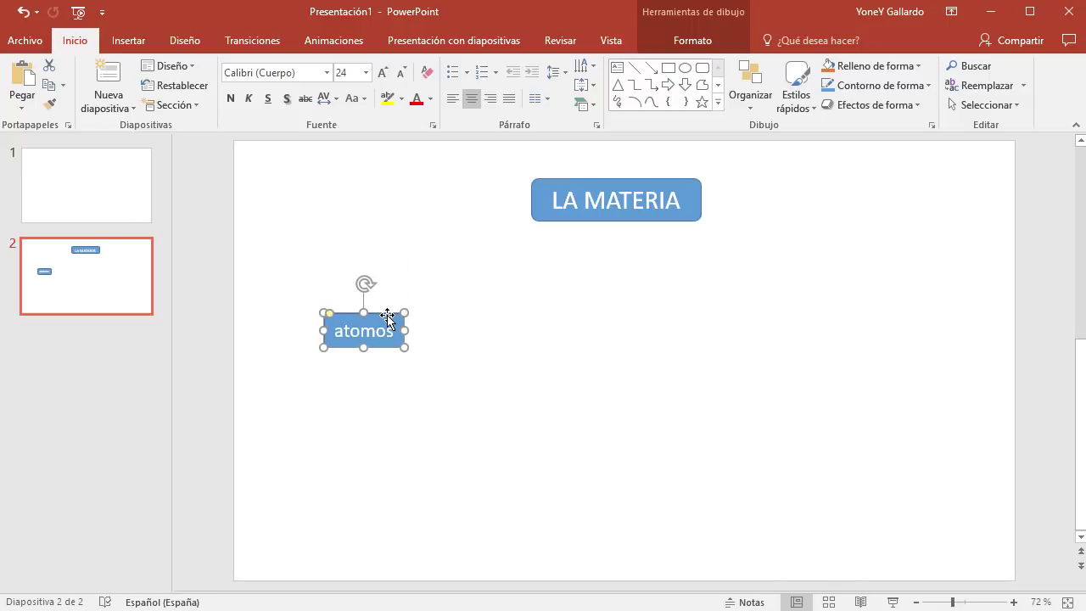
mouse_move(386, 312)
left_mouse_down()
mouse_move(358, 394)
mouse_move(386, 399)
left_mouse_up()
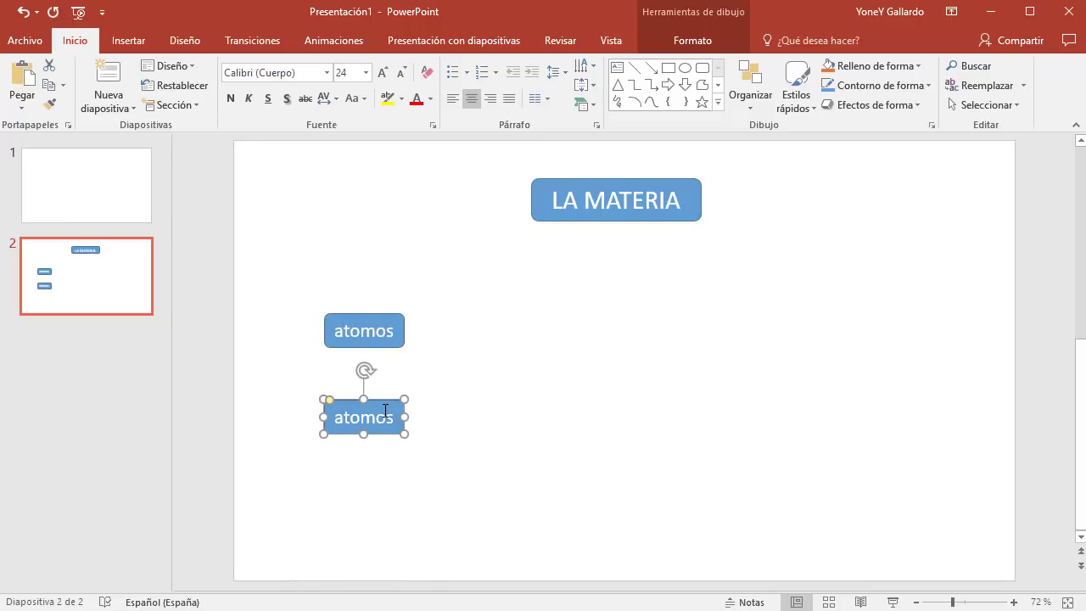
- Label the copy under atomos 'núcleo' and duplicate it to the slide's lower left
key("F2")
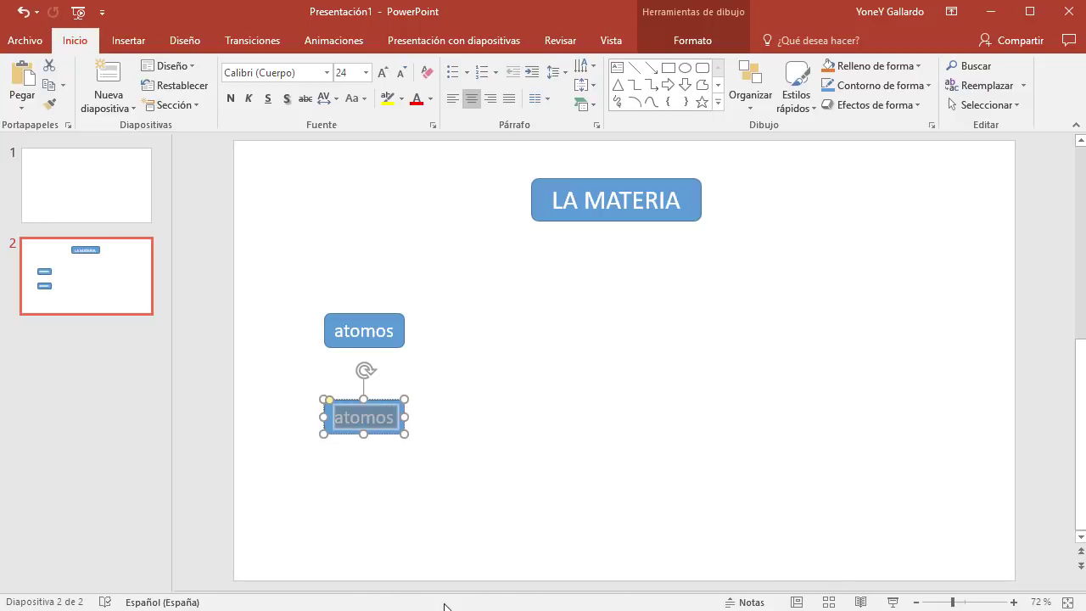
type("cú")
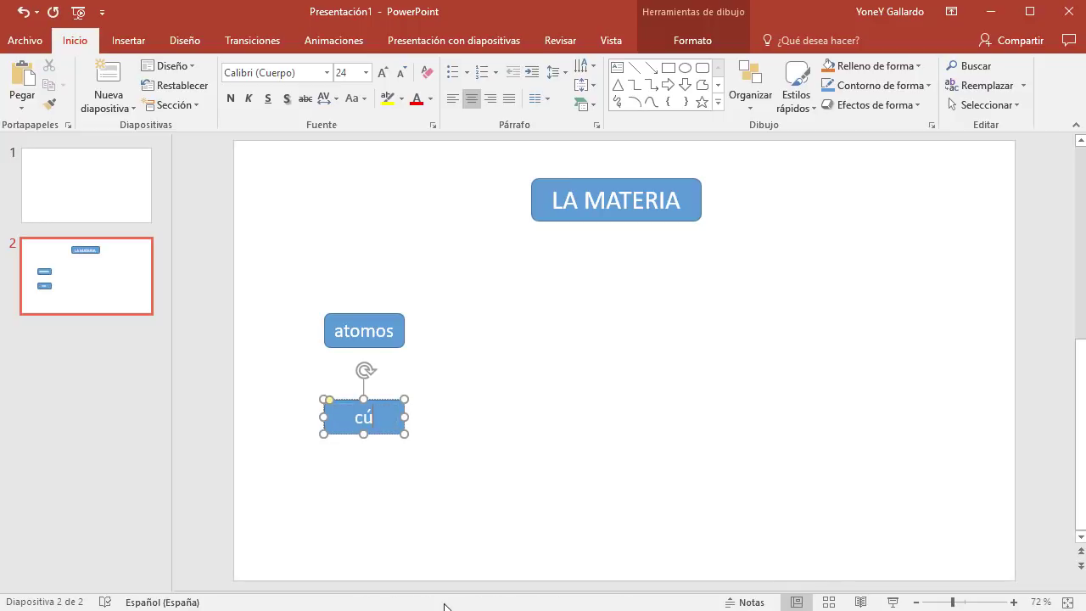
type("úcl")
type("eo")
left_click(531, 434)
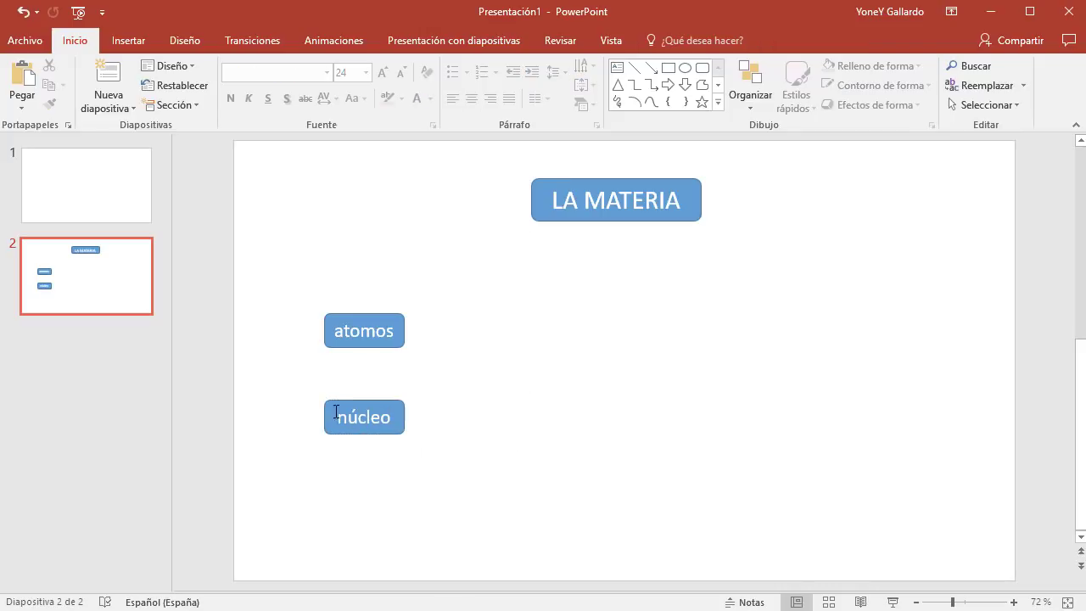
left_click(383, 403)
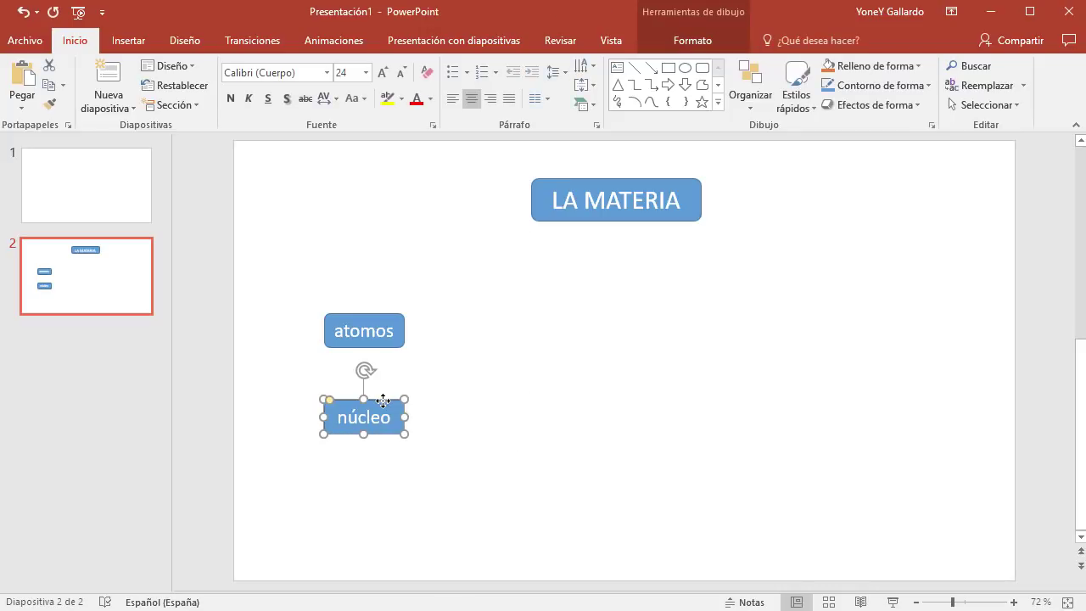
left_click_drag(382, 400, 305, 513)
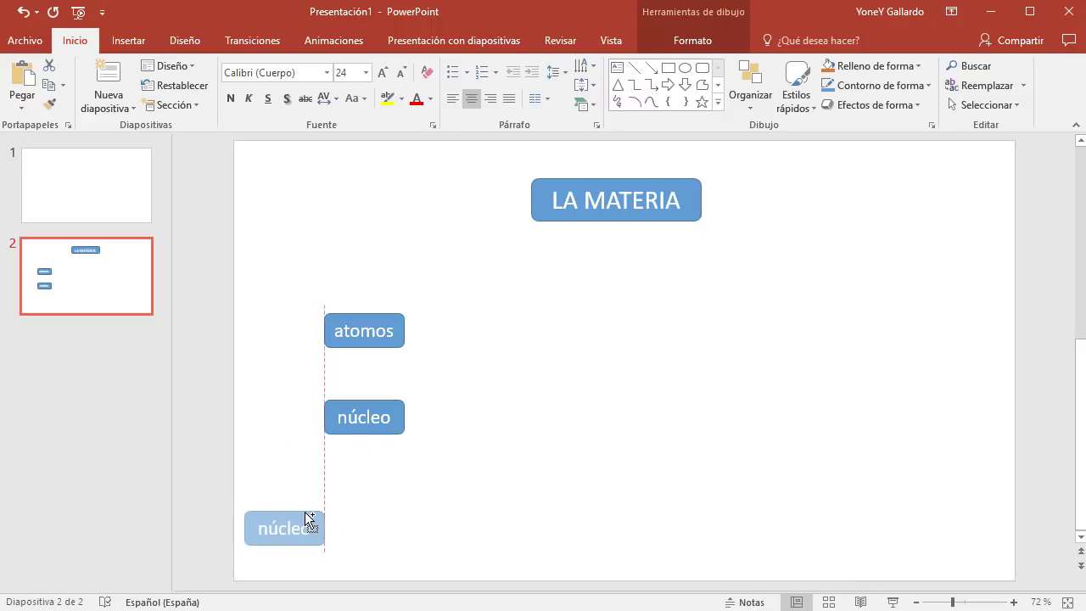
- Line up atomos and núcleo in a single column
left_click(370, 322)
left_click_drag(379, 318, 409, 318)
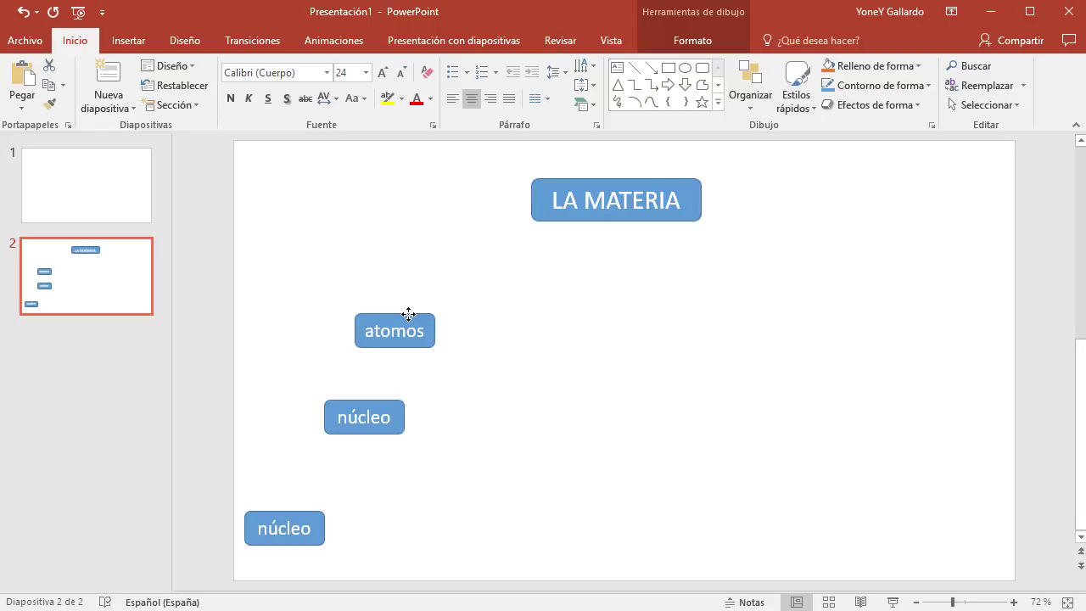
left_click(364, 405)
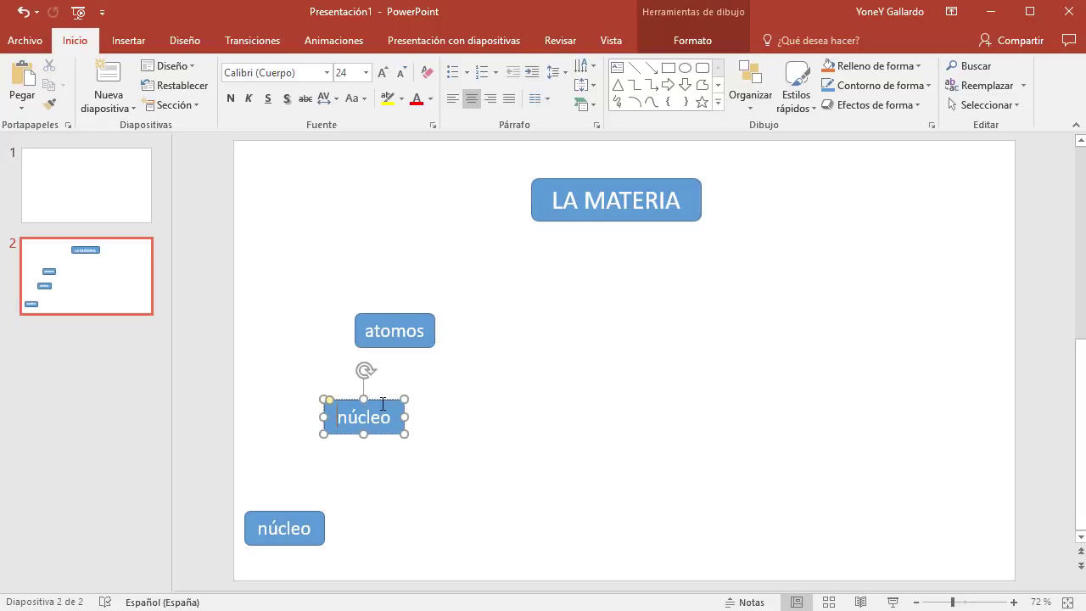
left_click_drag(382, 403, 417, 409)
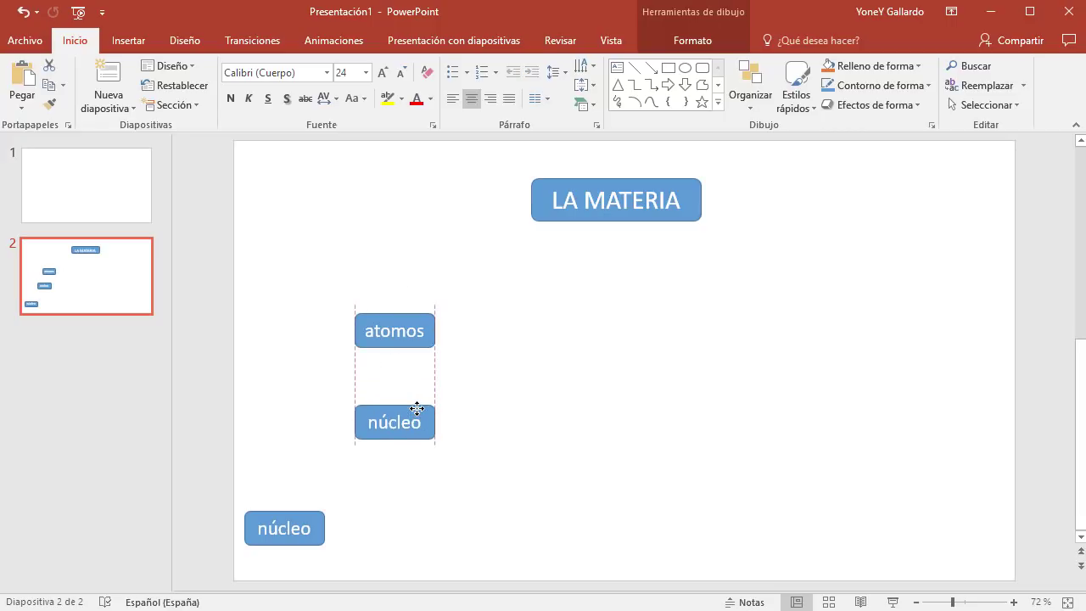
- Shift the bottom-left copy, relabel it 'protones', and widen it to fit one line
left_click(299, 517)
left_click_drag(298, 516, 318, 512)
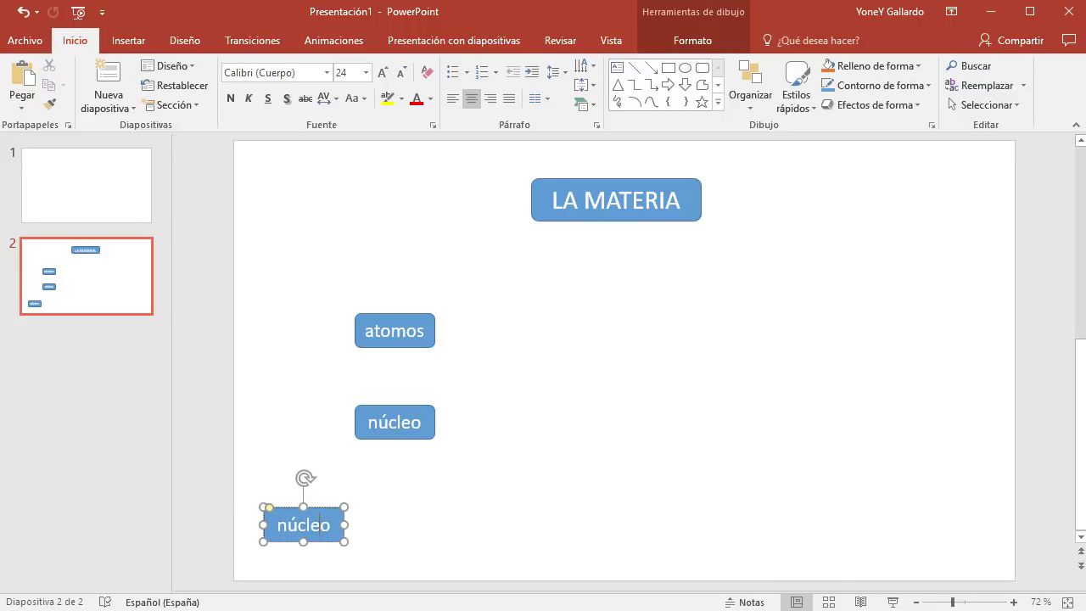
double_click(324, 519)
type("pro")
type("tones")
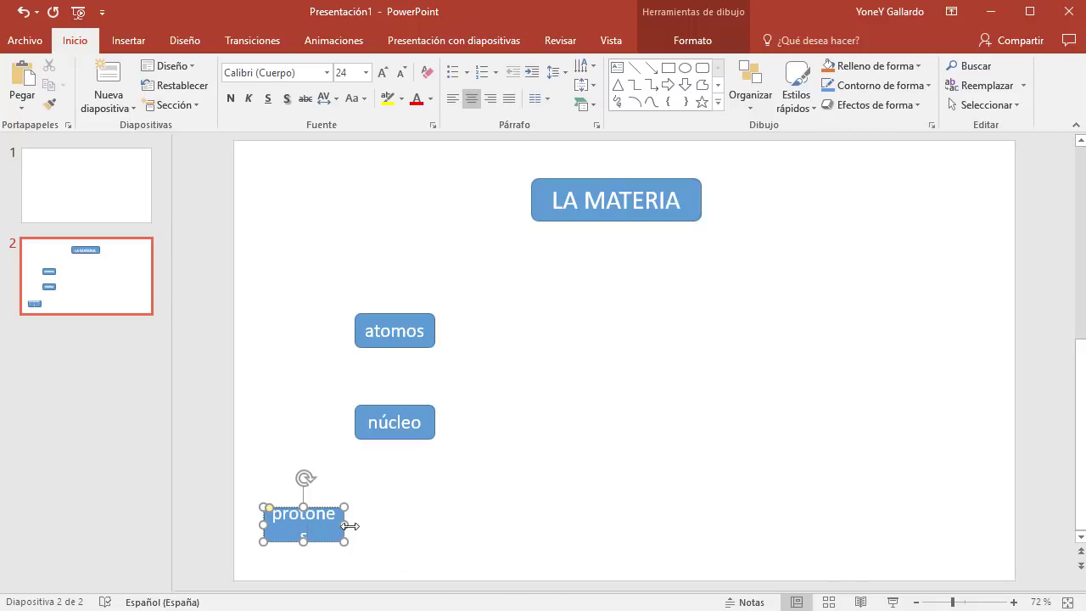
left_click_drag(344, 525, 356, 524)
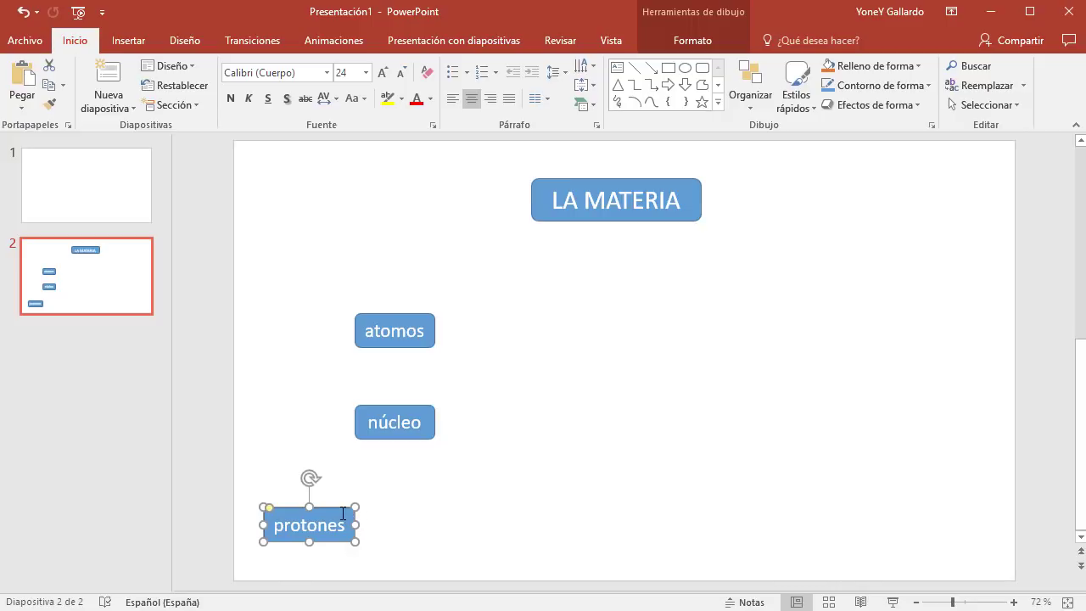
- Copy the protones box to its right, relabel it 'neutrones', and widen it
left_click_drag(334, 511, 489, 516)
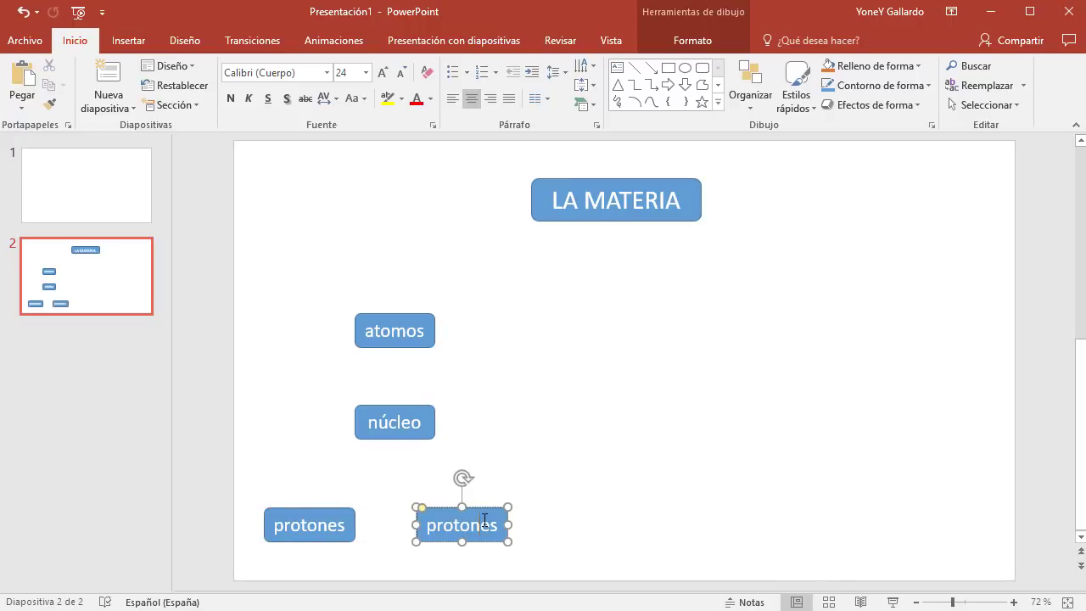
double_click(484, 520)
type("neu")
type("trones")
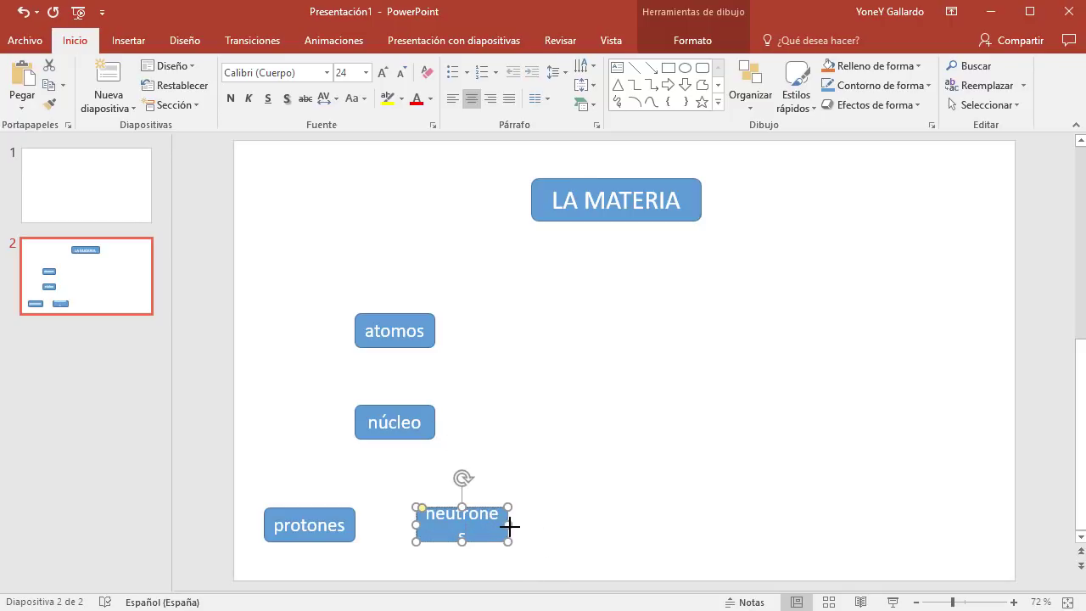
left_click_drag(509, 525, 520, 526)
left_click(605, 561)
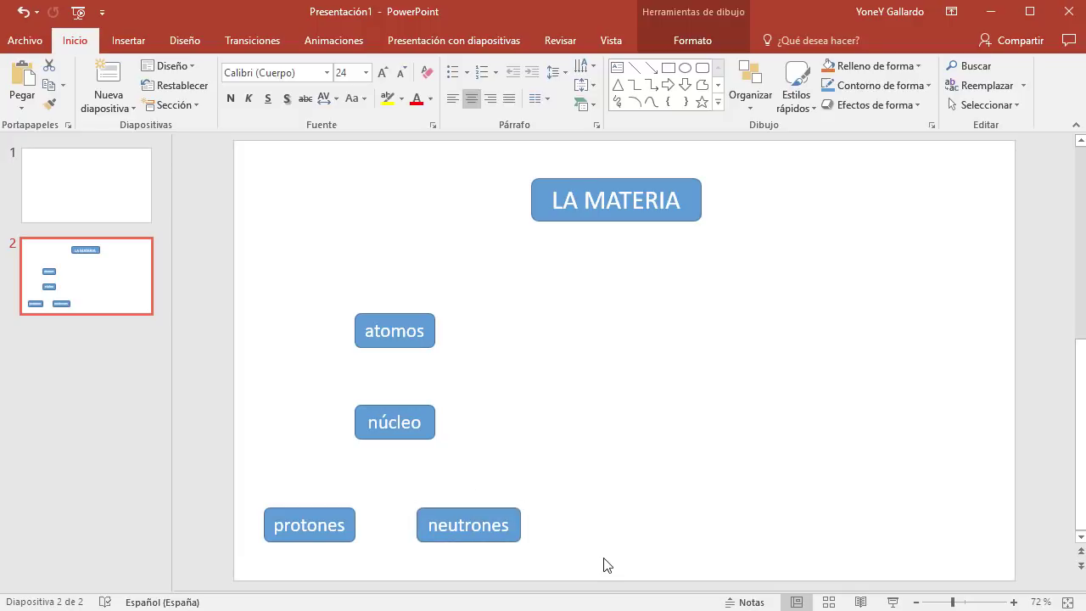
left_click(394, 316)
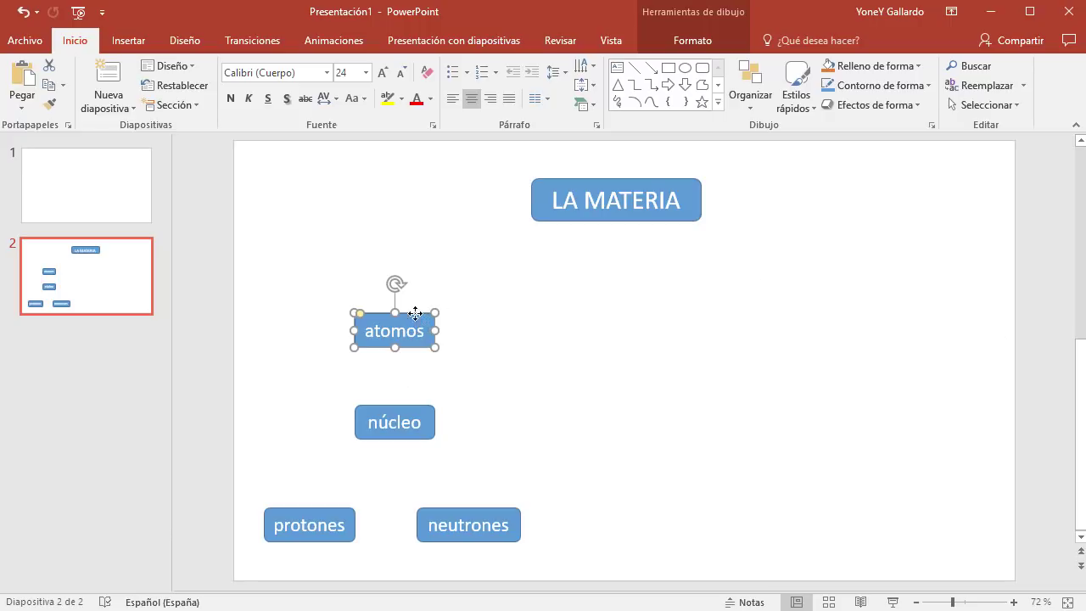
- Copy the atomos box to the right side and relabel it 'corteza'
left_click_drag(425, 311, 779, 420)
left_click(747, 428)
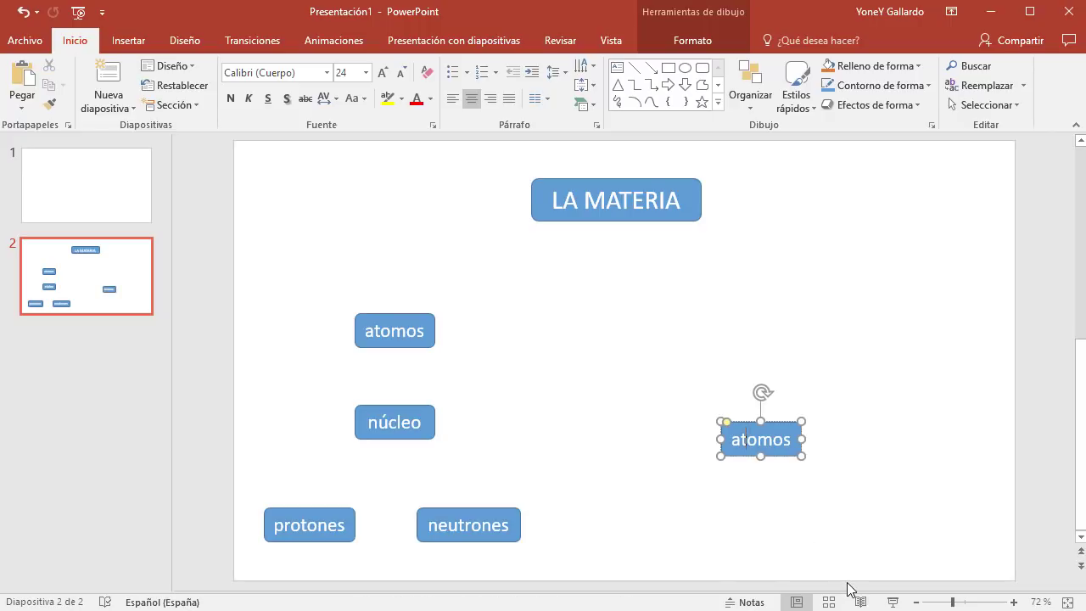
key("ctrl+a")
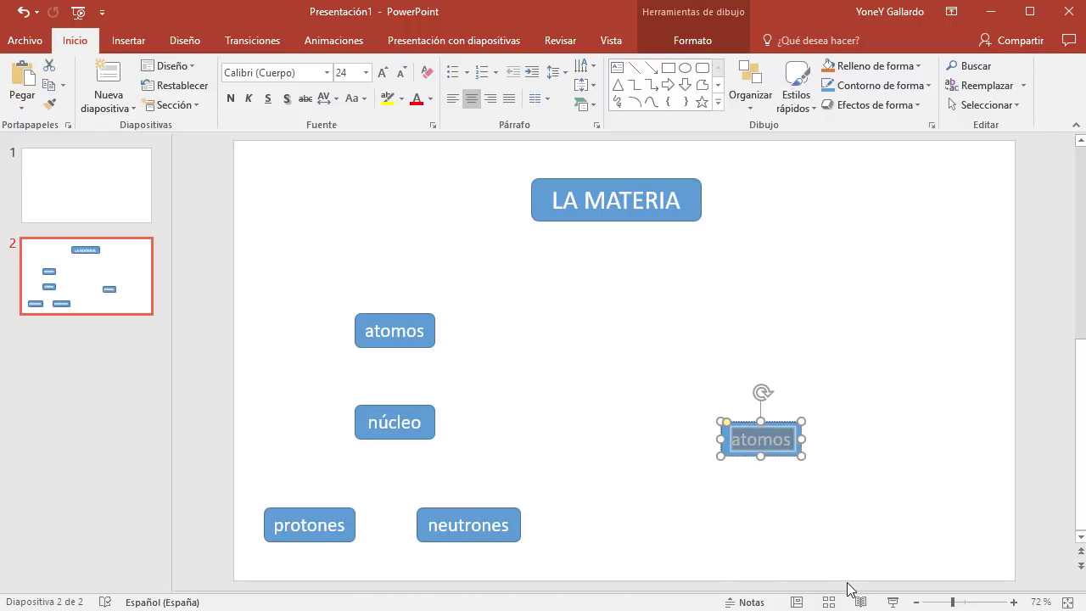
type("corteza")
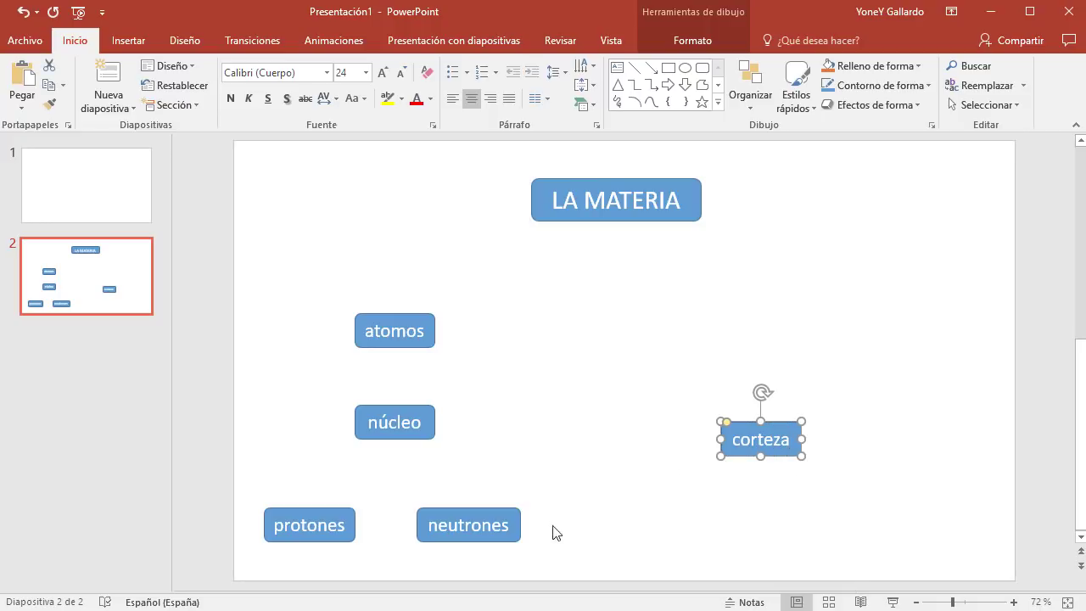
- Copy neutrones below corteza and relabel it 'electrones'
left_click(493, 520)
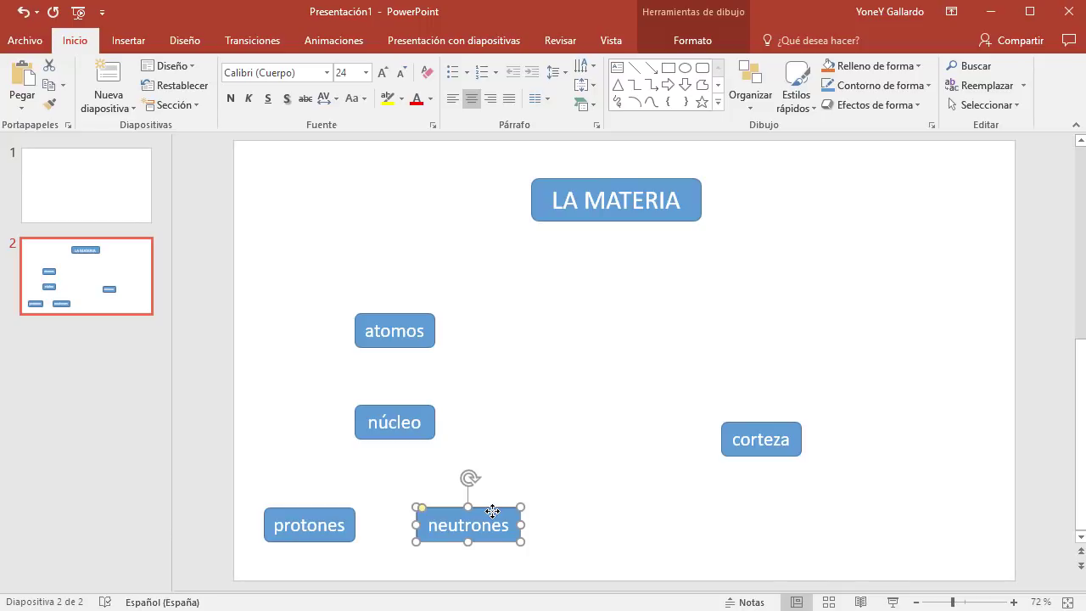
left_click_drag(492, 511, 789, 521)
double_click(777, 525)
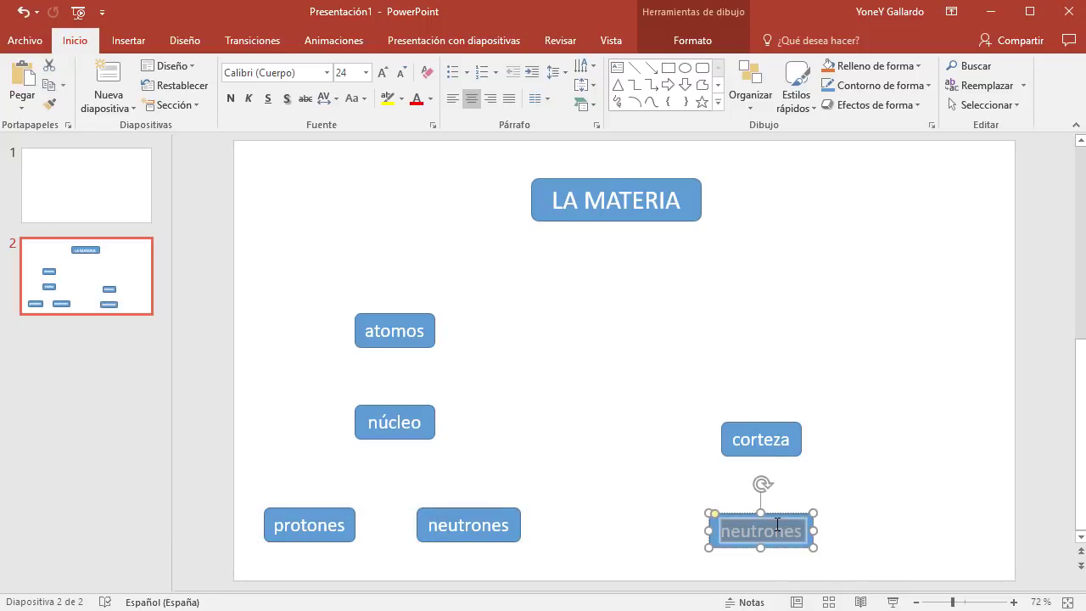
type("electrones")
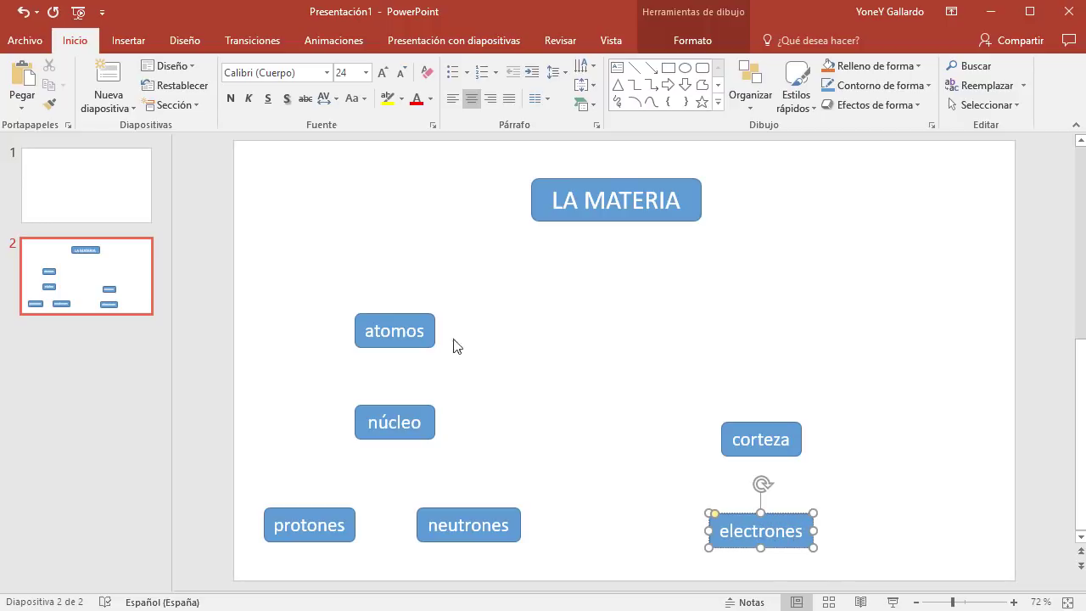
left_click(896, 374)
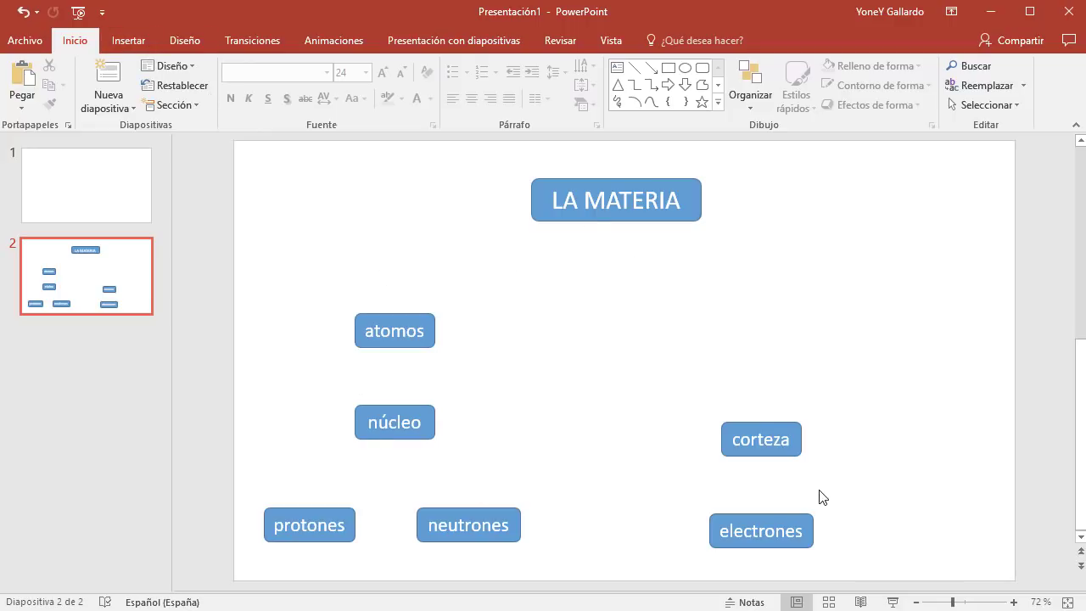
- Draw a straight line from atomos snapped to the bottom connection point of LA MATERIA
left_click(141, 44)
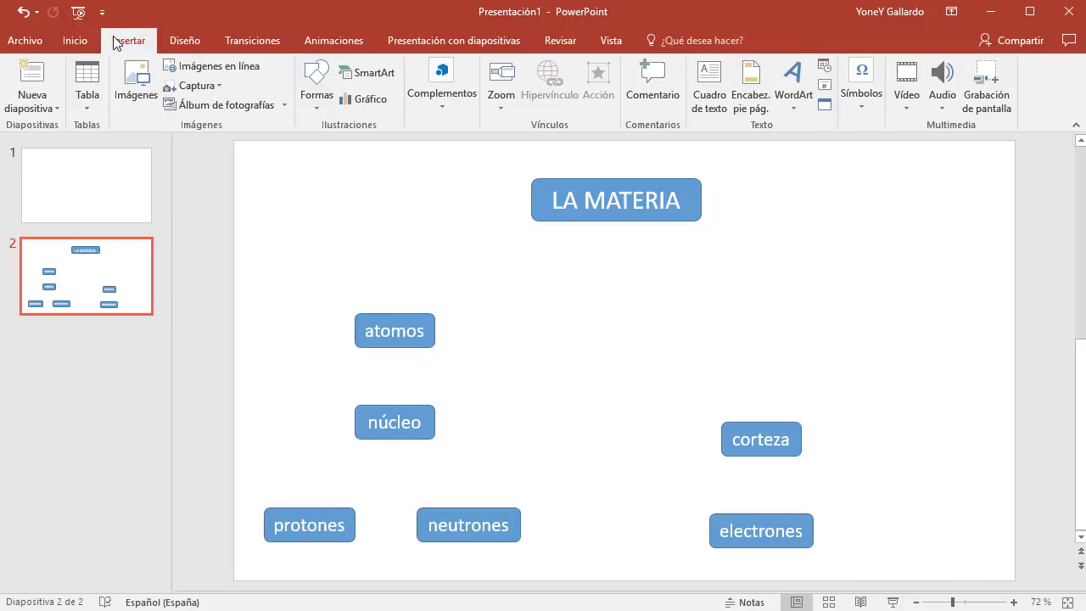
left_click(320, 106)
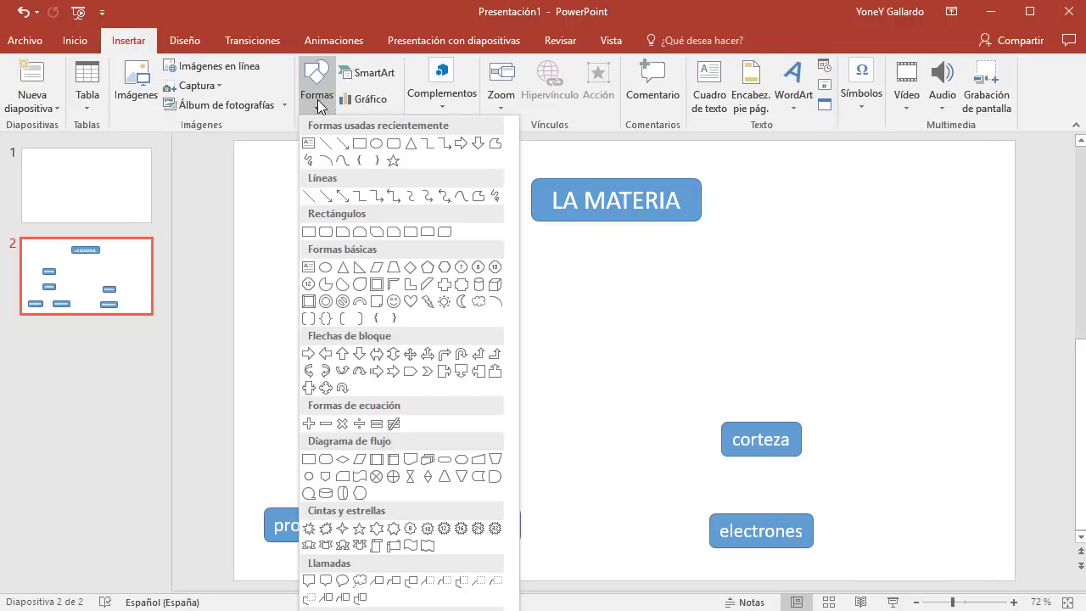
left_click(307, 196)
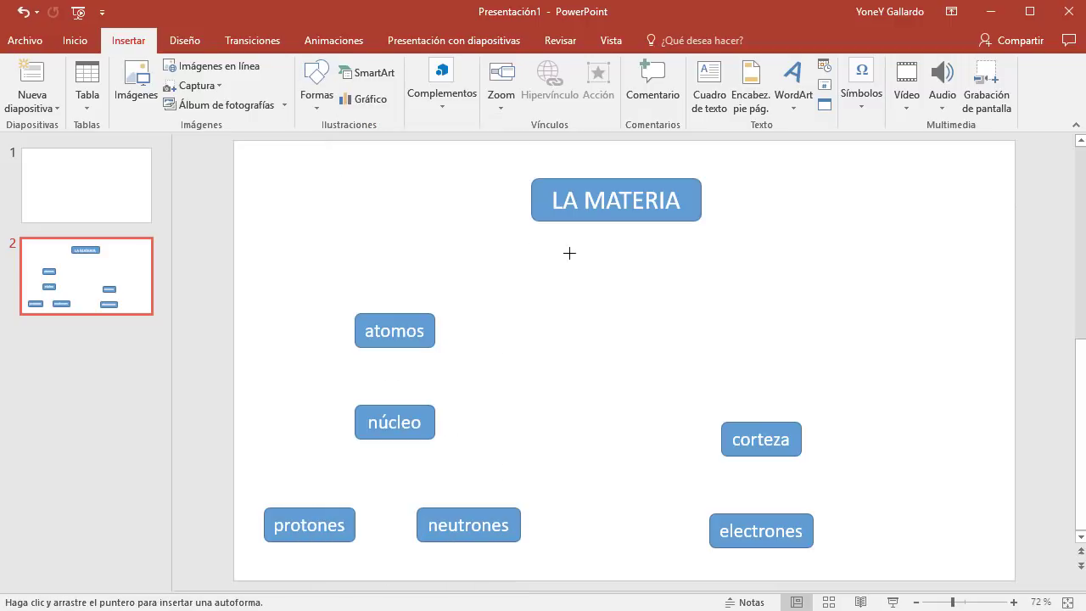
left_click_drag(612, 227, 392, 312)
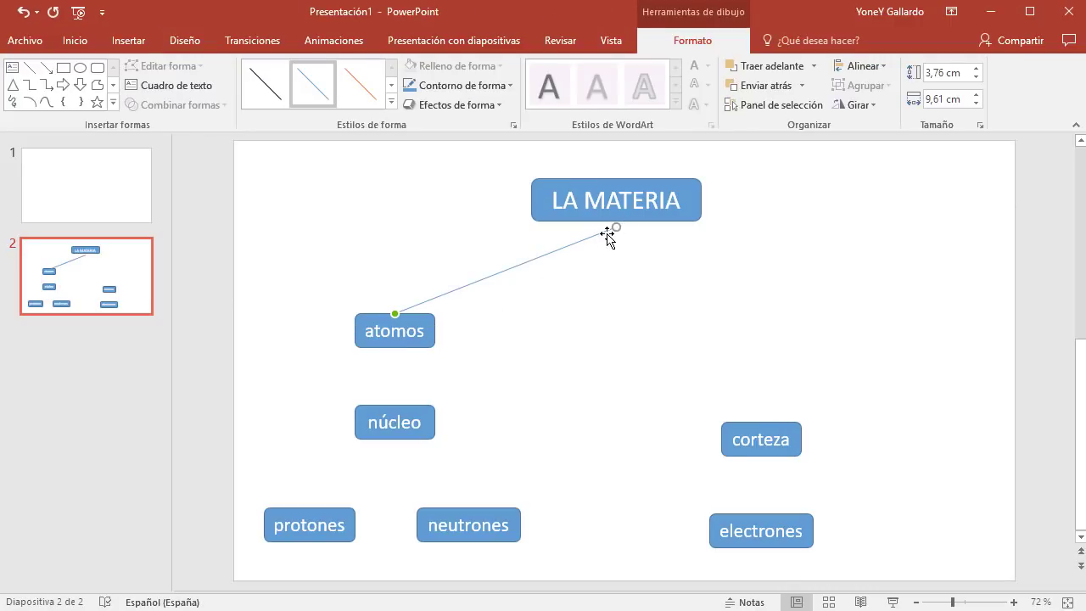
left_click_drag(616, 227, 613, 219)
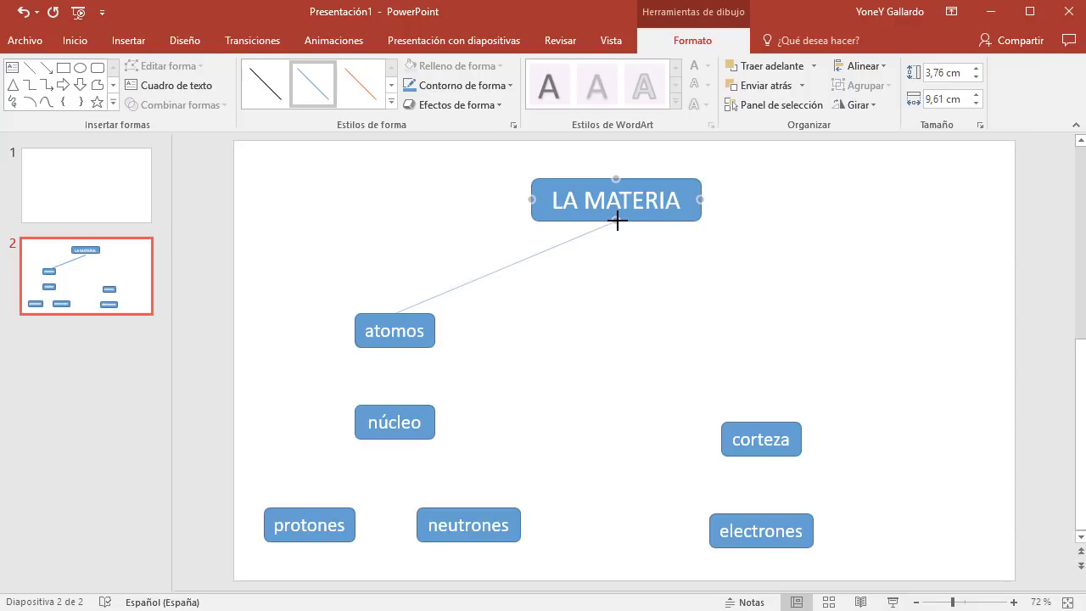
left_click_drag(617, 221, 615, 219)
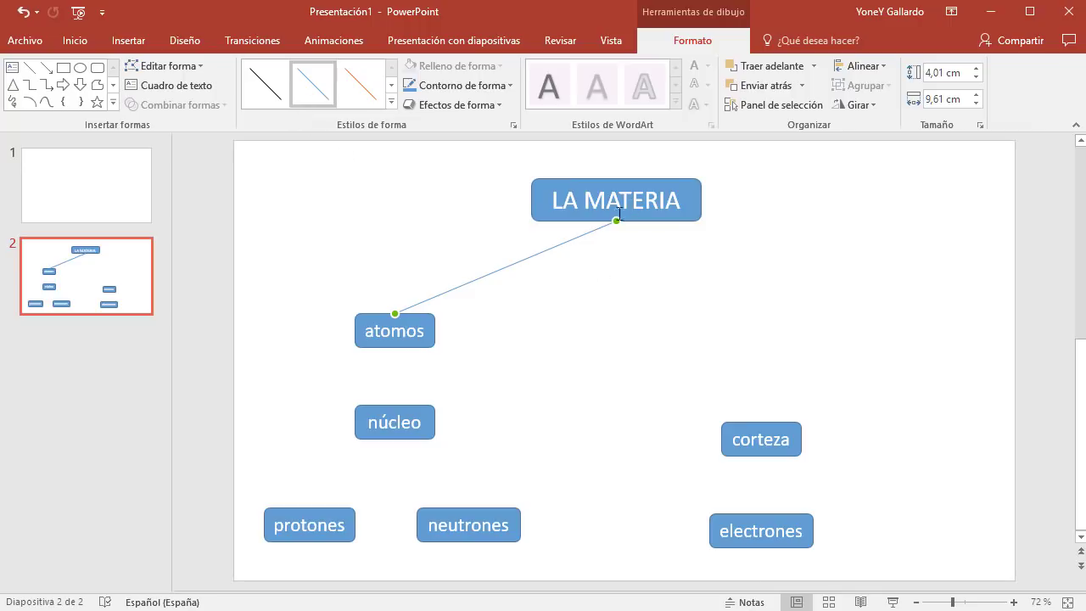
- Give the LA MATERIA–atomos connector an orange line style and a 3 pt weight
left_click(391, 106)
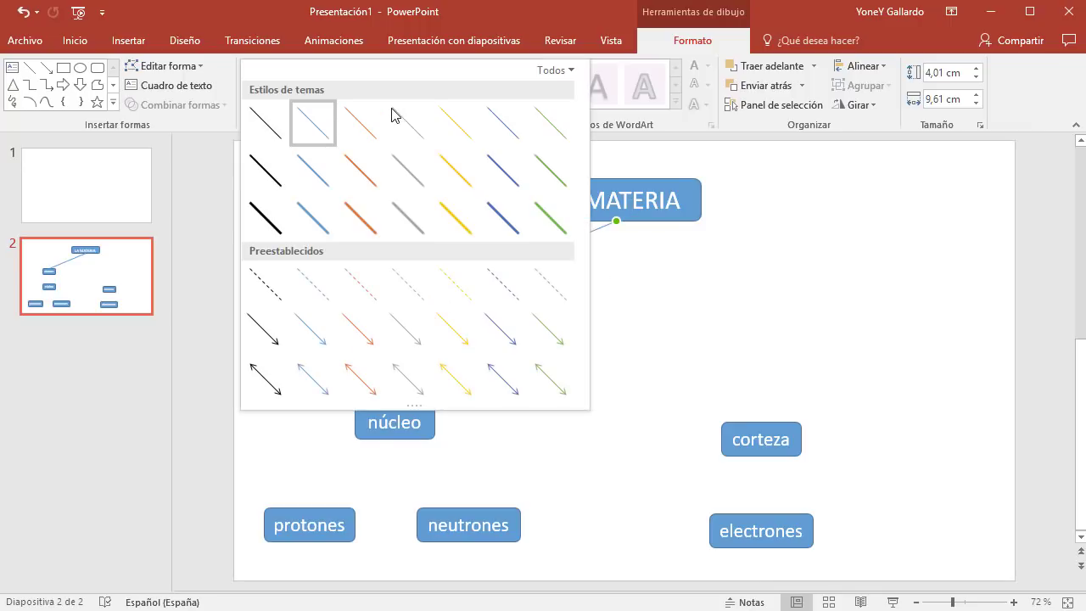
left_click(360, 219)
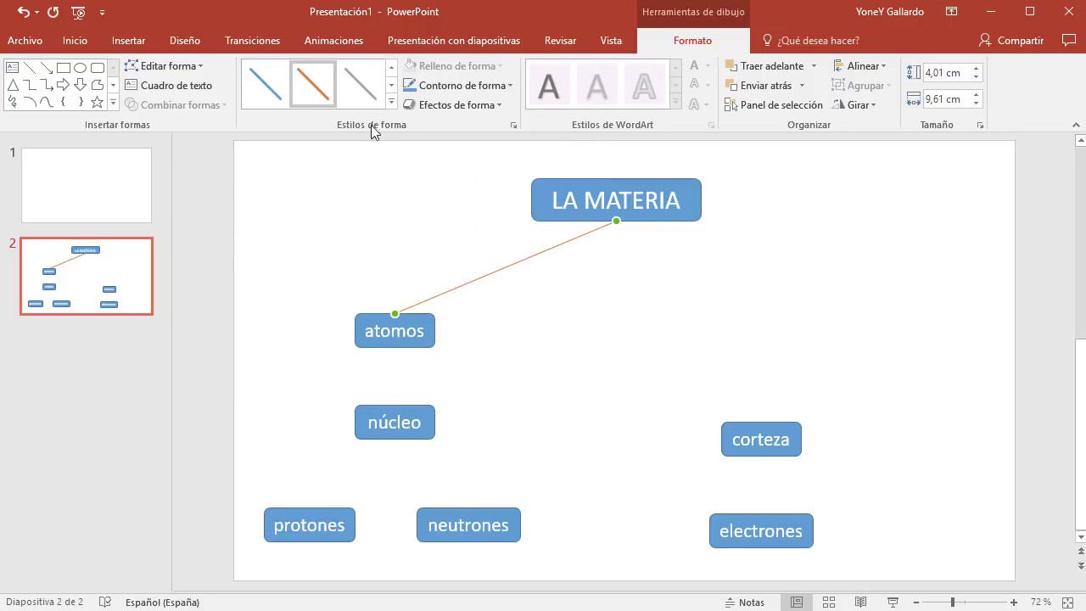
left_click(495, 86)
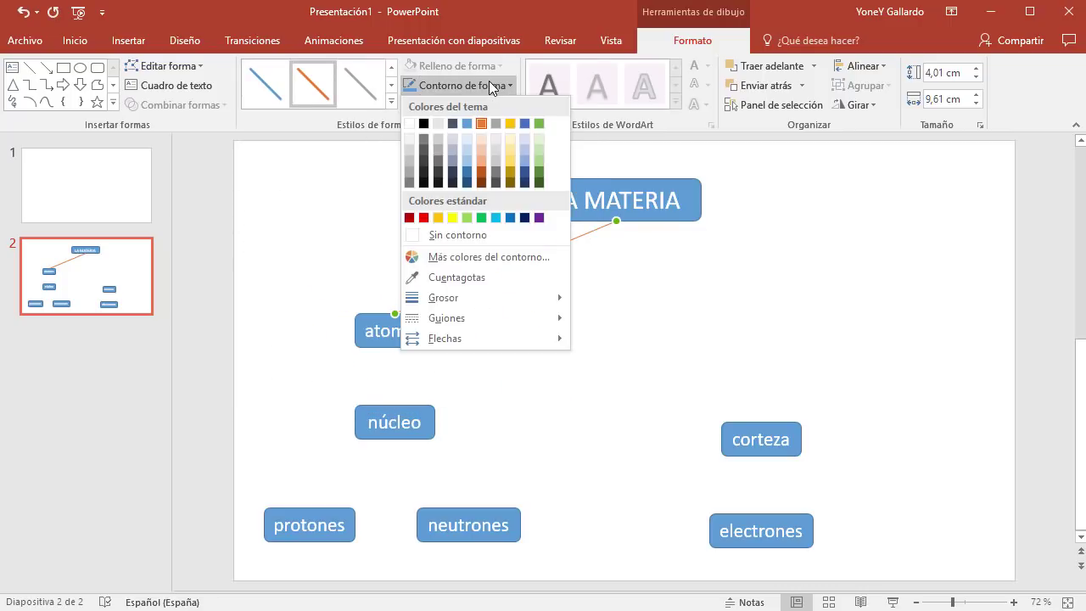
mouse_move(481, 298)
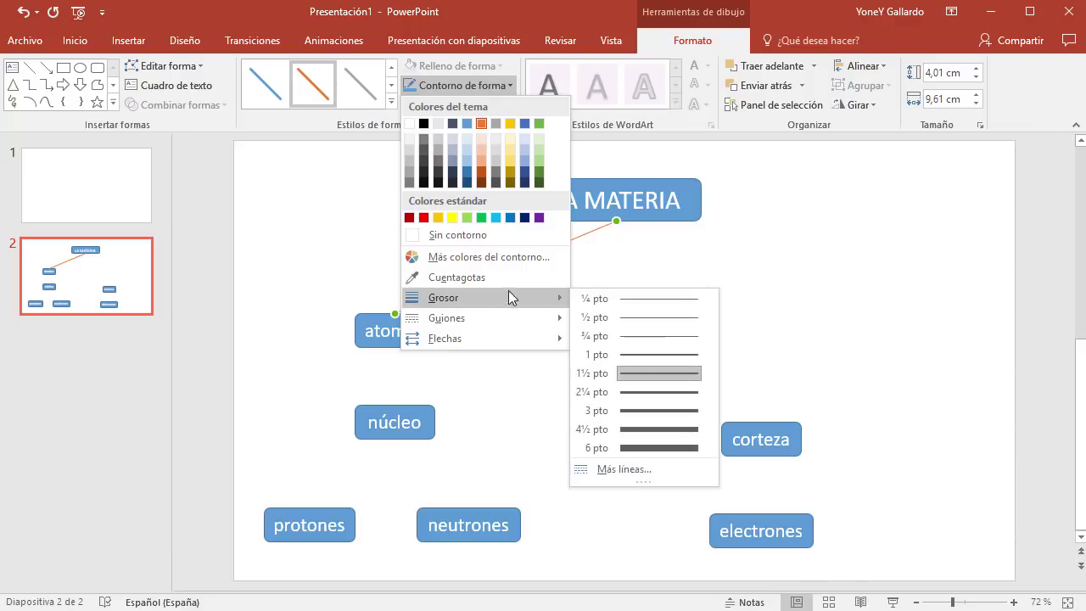
left_click(661, 409)
left_click(977, 340)
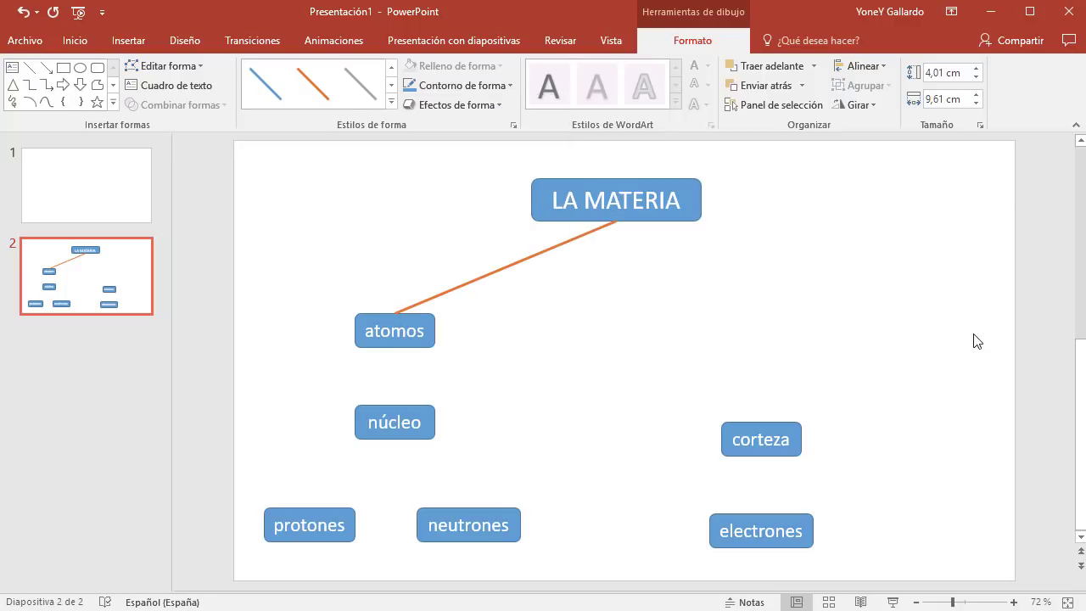
left_click(635, 200)
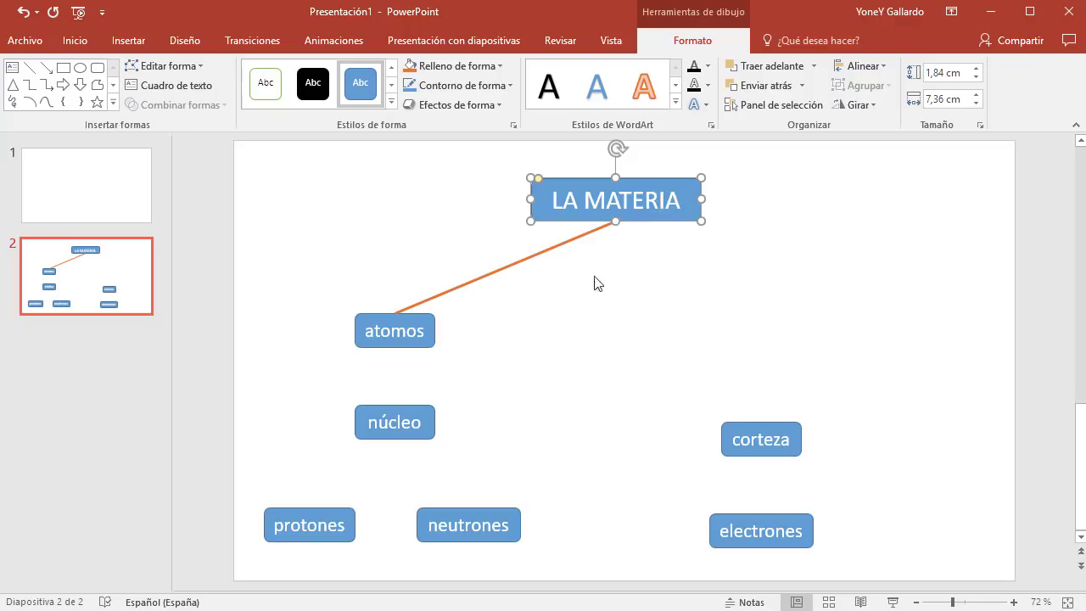
- Copy the orange connector to run vertically from atomos to núcleo, nudging núcleo to align
left_click(501, 271)
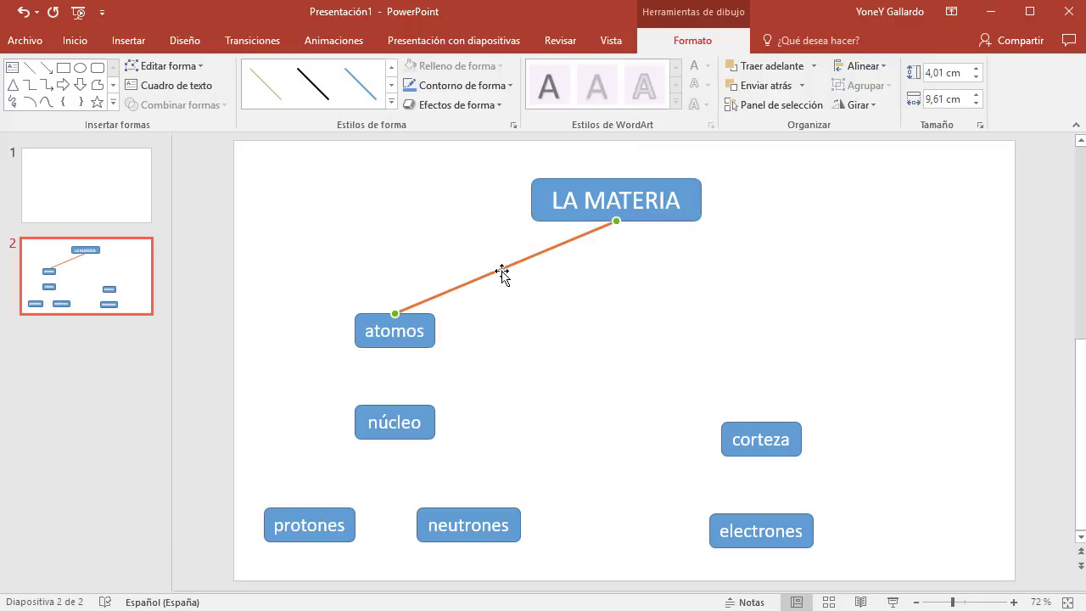
left_click_drag(503, 271, 615, 334)
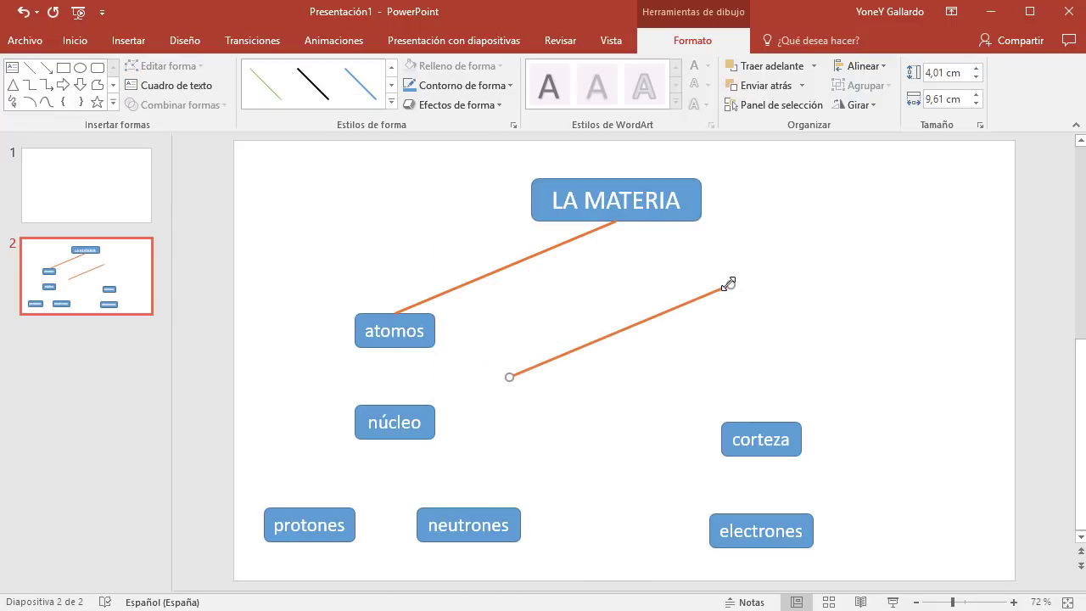
left_click_drag(728, 284, 394, 349)
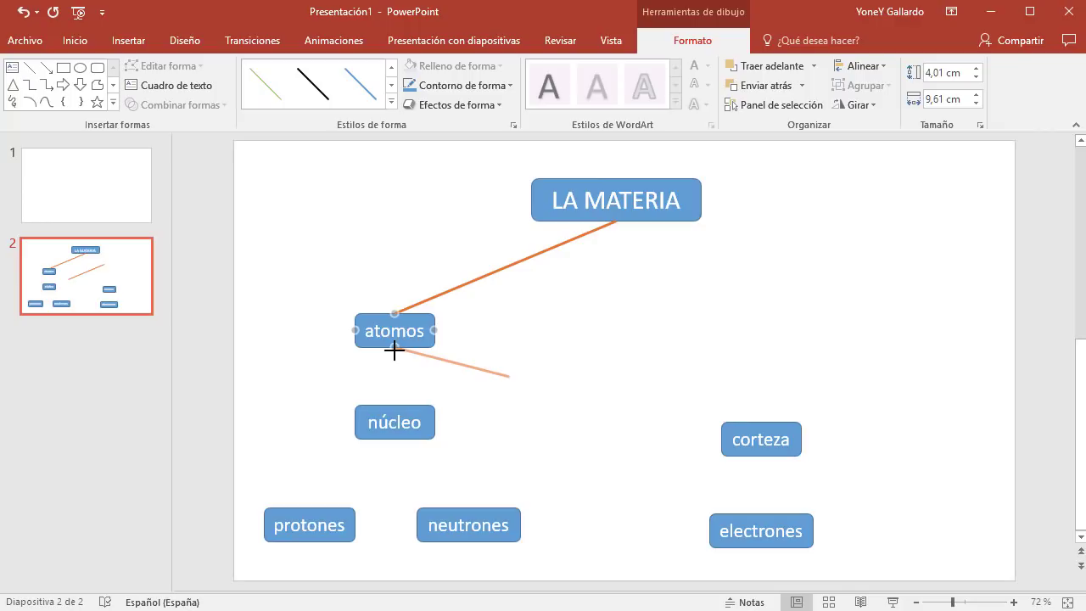
left_click_drag(509, 376, 395, 410)
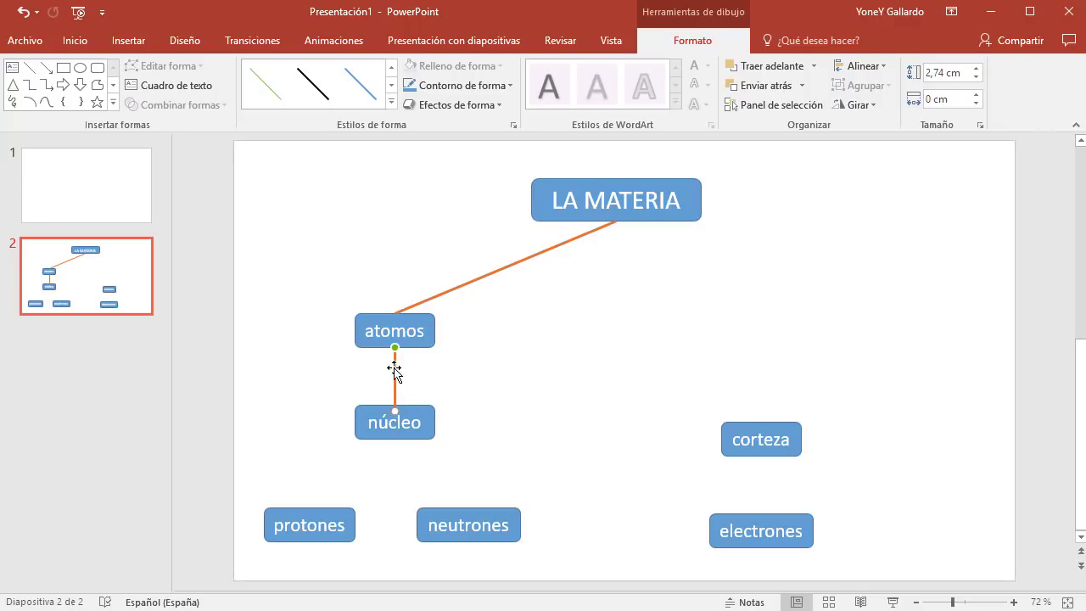
left_click_drag(486, 409, 391, 460)
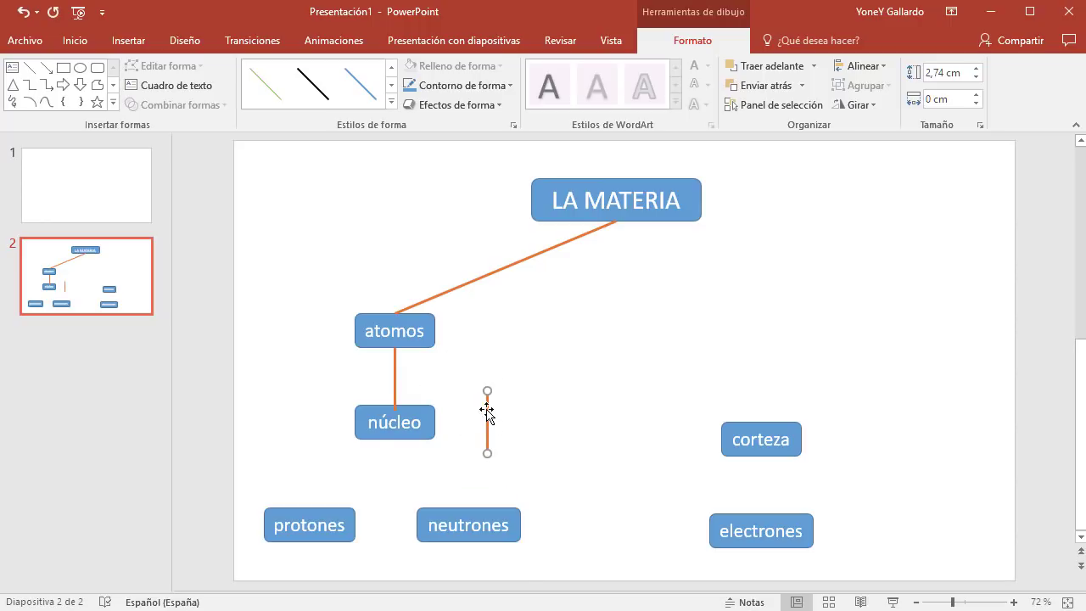
left_click(364, 437)
left_click_drag(364, 438, 364, 443)
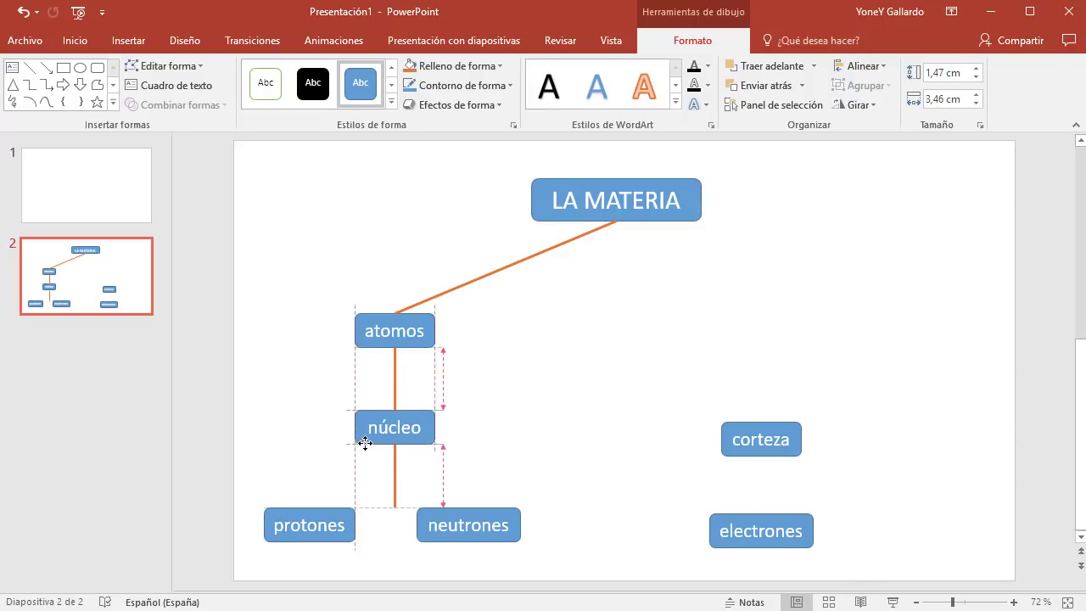
- Attach copied orange lines from núcleo down to protones and to neutrones
left_click(393, 478)
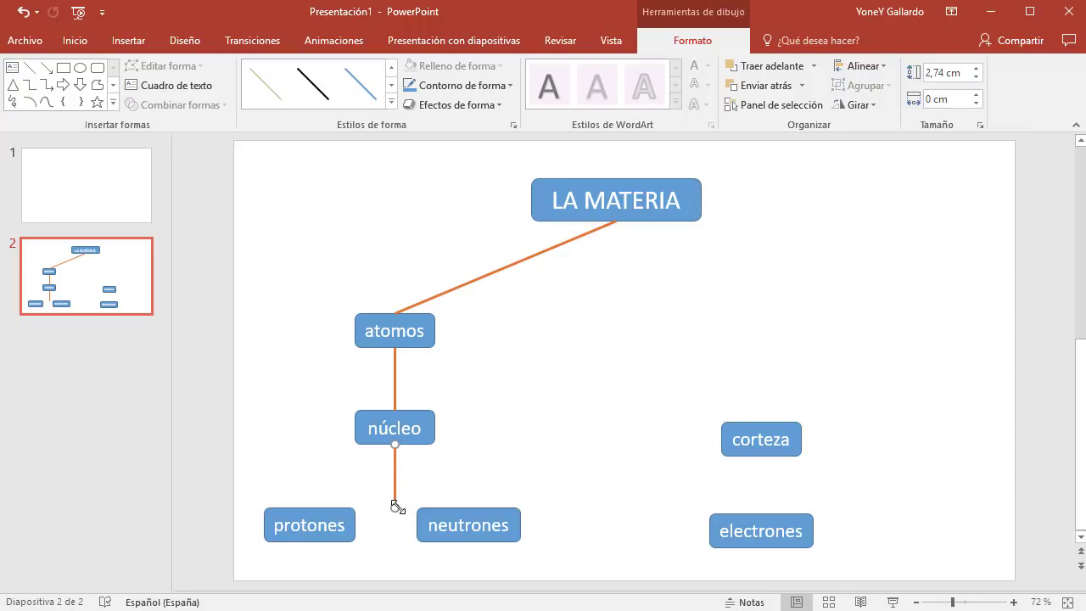
left_click_drag(395, 508, 310, 508)
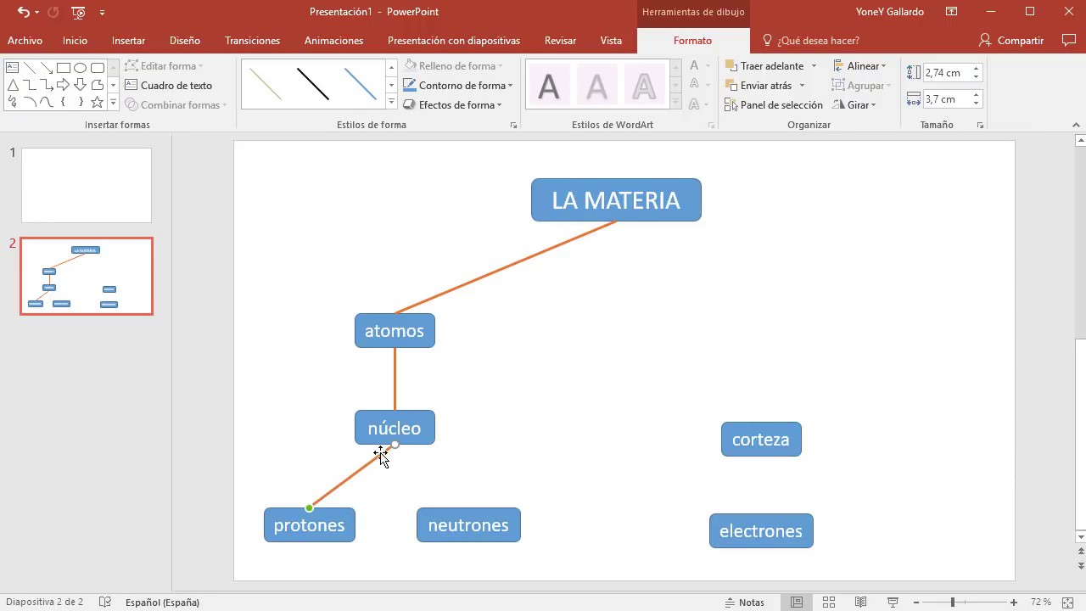
left_click_drag(394, 444, 395, 444)
mouse_move(367, 465)
left_mouse_down()
mouse_move(479, 453)
mouse_move(397, 443)
left_mouse_up()
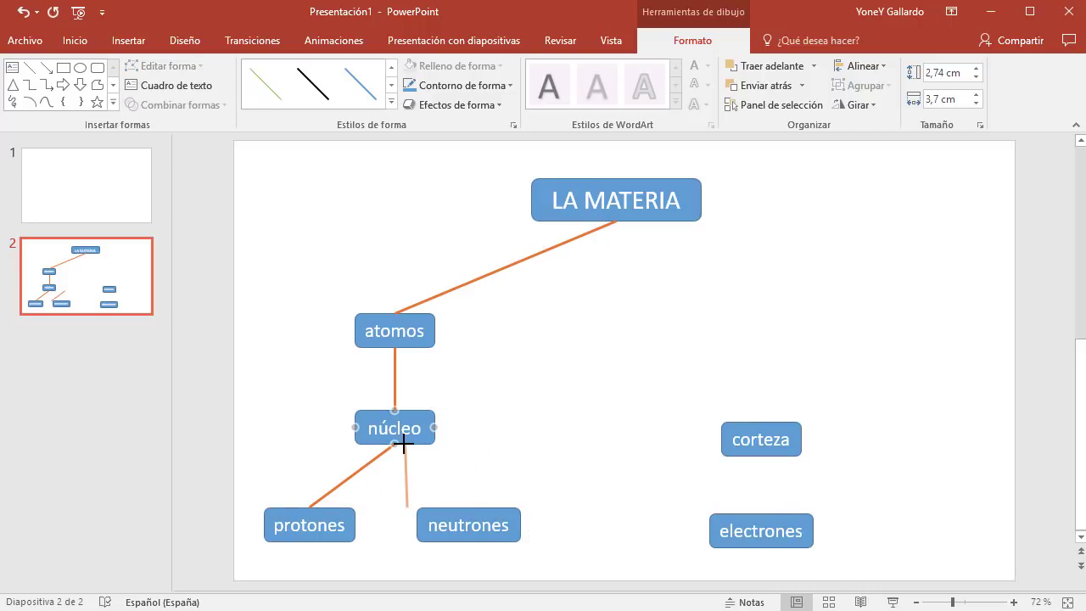
left_click_drag(407, 506, 465, 507)
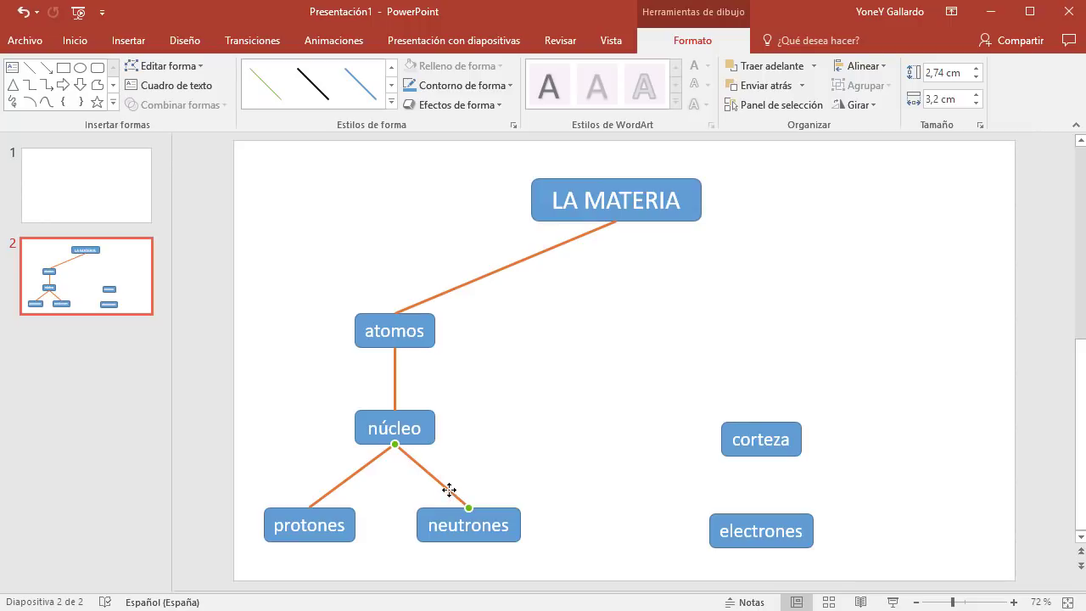
left_click_drag(449, 490, 494, 381)
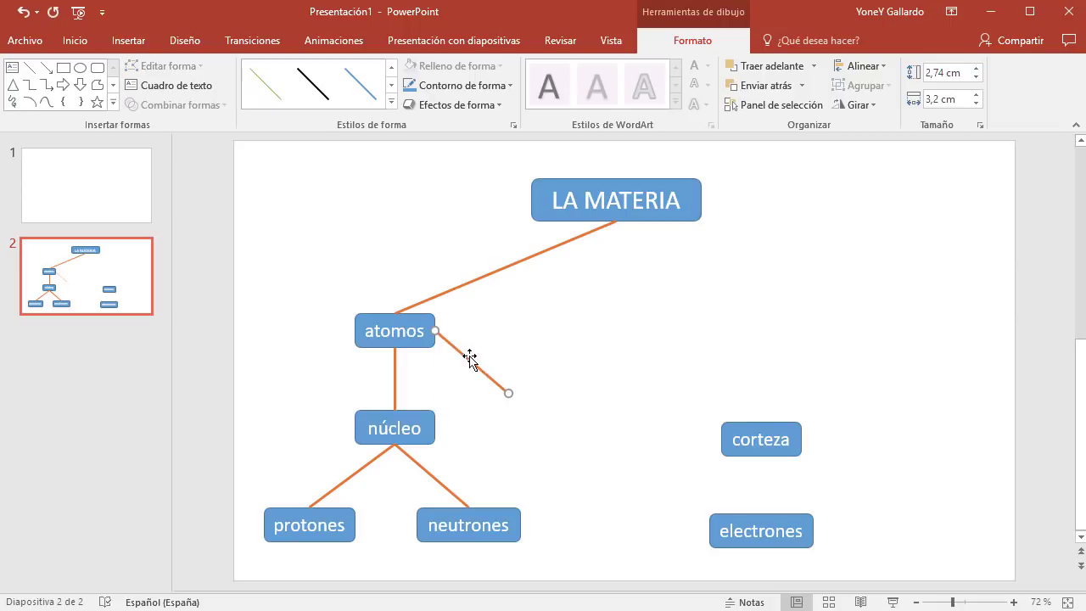
- Snap a copied line from atomos to corteza's top, and a copied vertical line from corteza to electrones
left_click_drag(436, 330, 436, 333)
left_click_drag(515, 392, 761, 422)
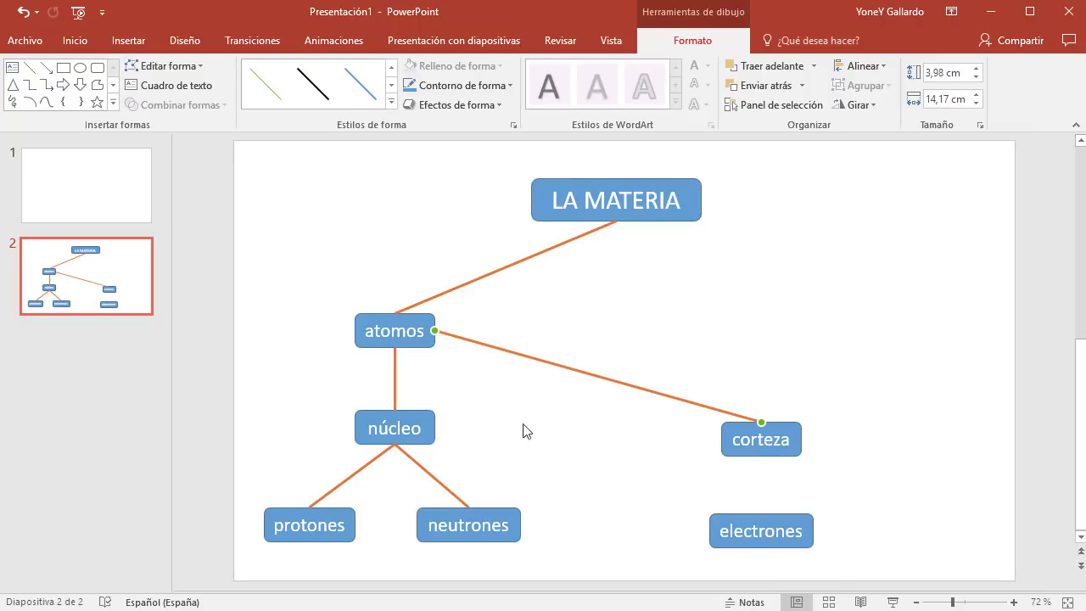
left_click(394, 375)
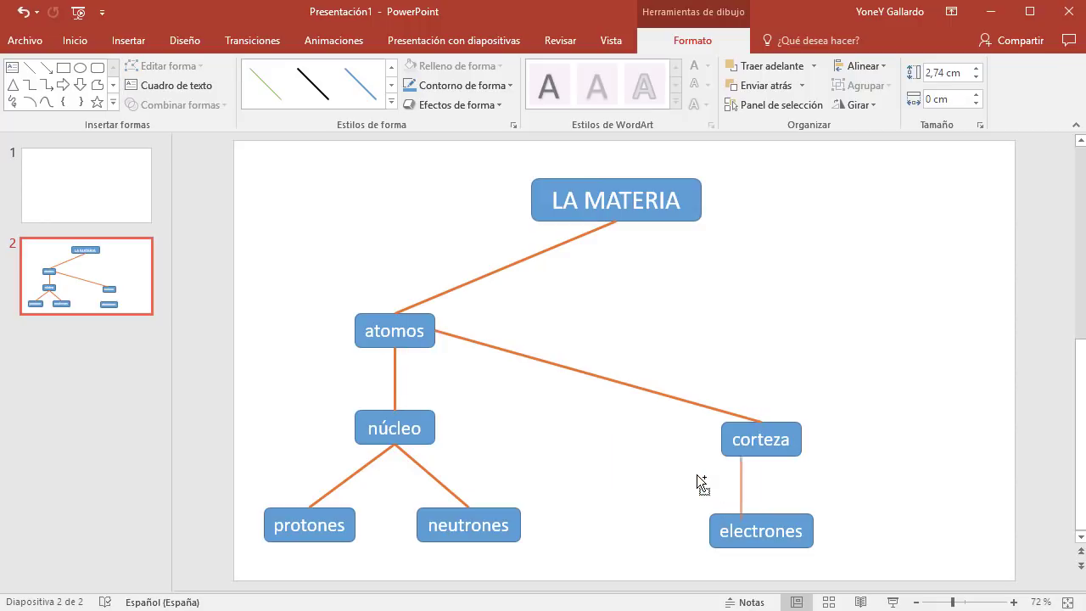
mouse_move(393, 375)
left_mouse_down("ctrl")
mouse_move(697, 475)
mouse_move(759, 458)
left_mouse_up("ctrl")
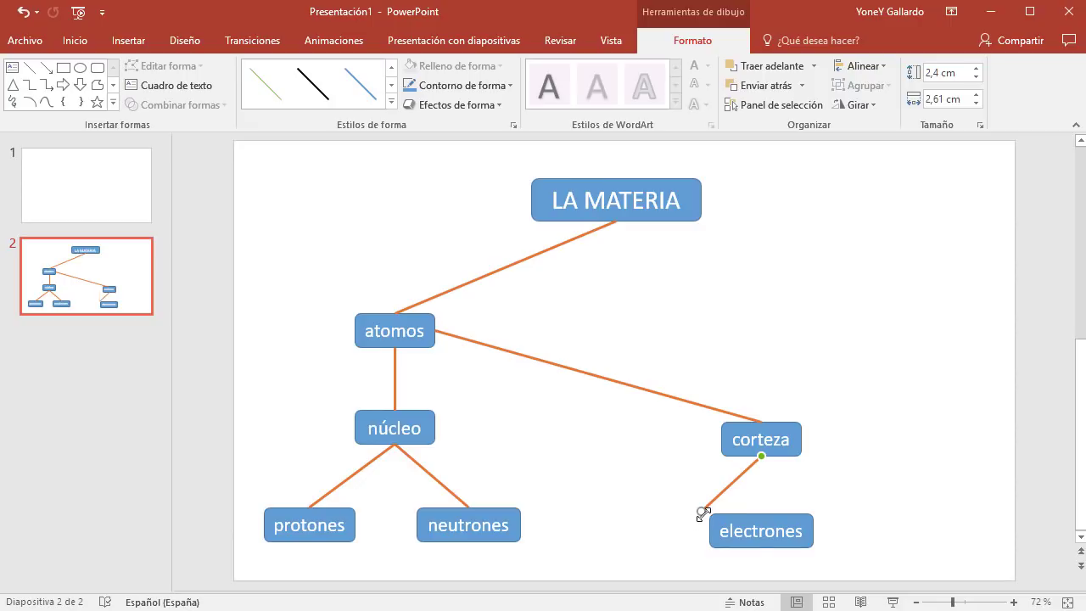
left_click_drag(701, 511, 761, 506)
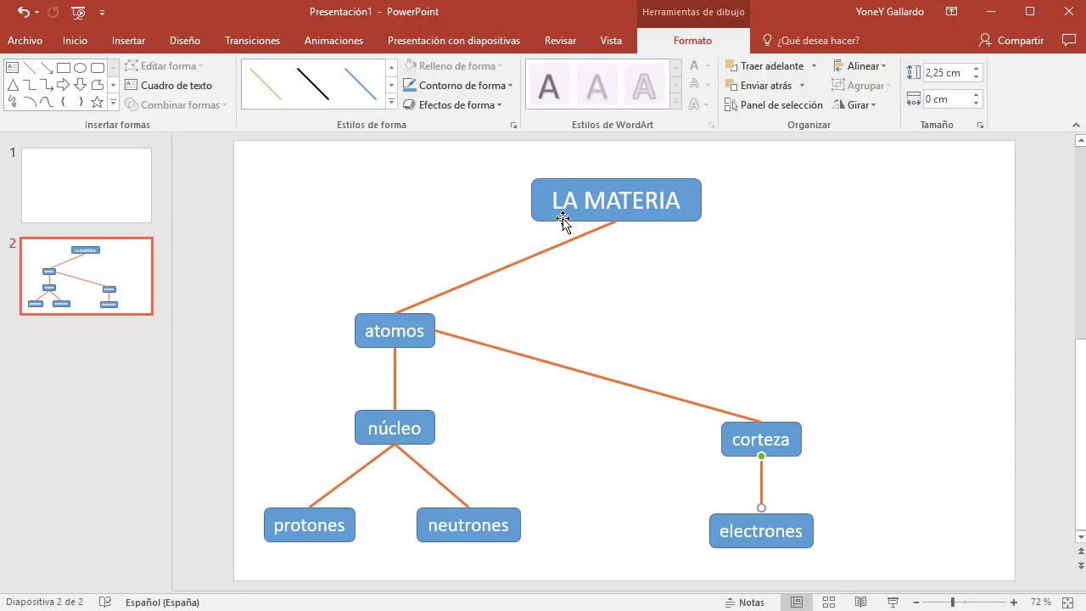
- Copy the LA MATERIA–atomos line, snap its top to LA MATERIA and swing its end right
left_click(506, 271)
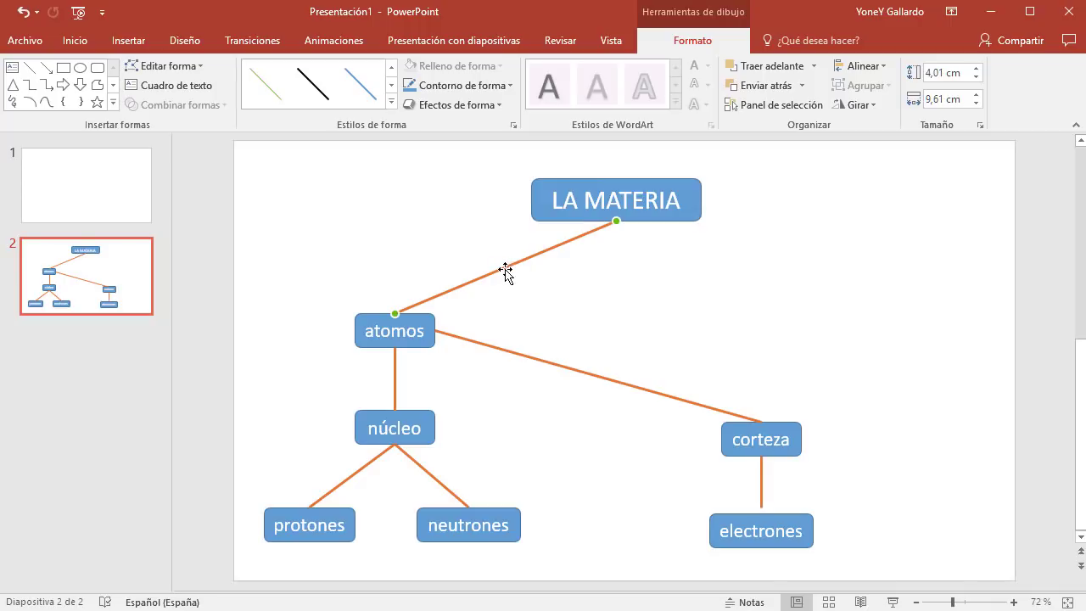
left_click_drag(505, 269, 567, 308)
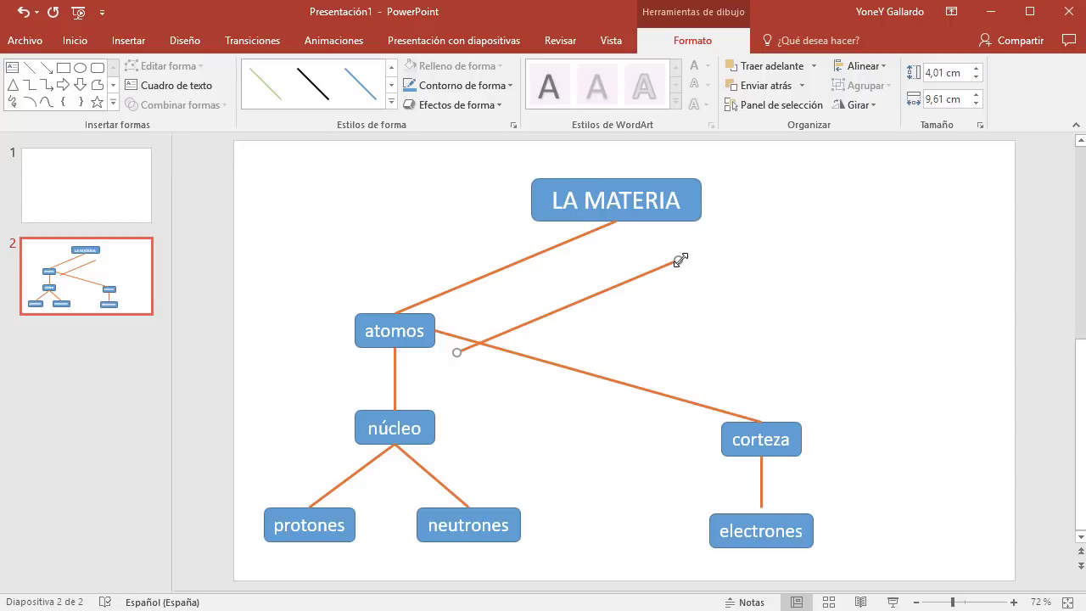
left_click_drag(681, 260, 615, 221)
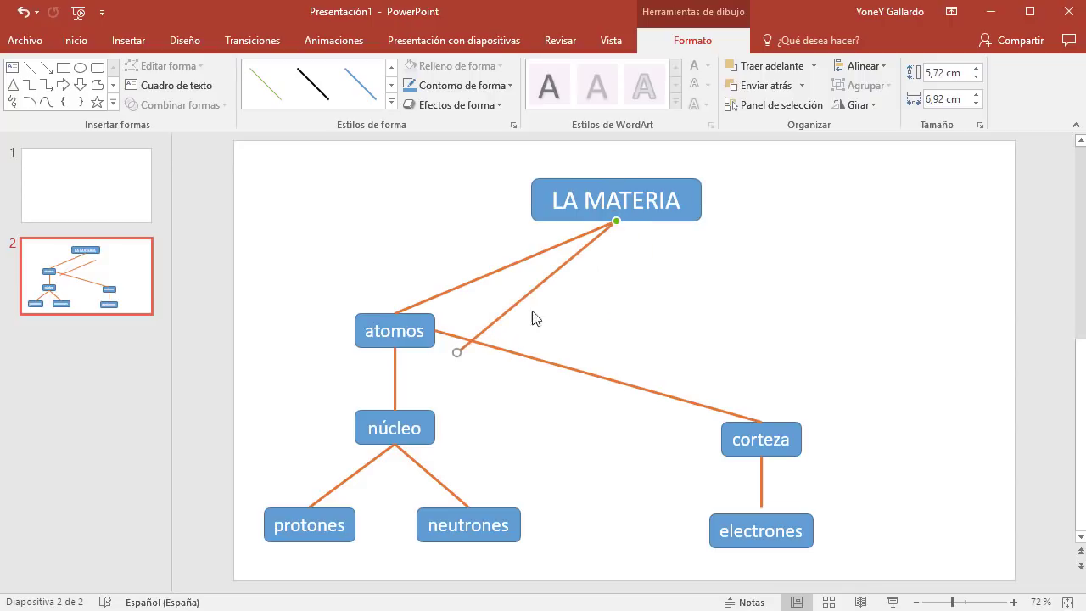
mouse_move(458, 351)
left_mouse_down()
mouse_move(913, 382)
mouse_move(915, 370)
mouse_move(924, 385)
mouse_move(911, 367)
left_mouse_up()
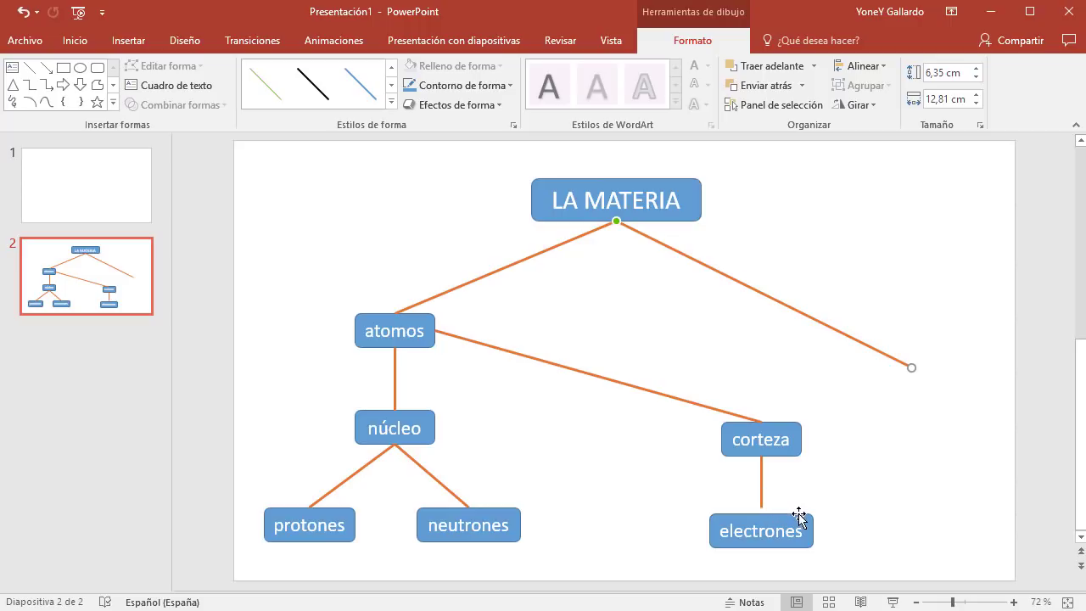
- Align electrones beneath corteza and reattach the corteza–electrones line's lower end to it
left_click_drag(798, 515, 802, 510)
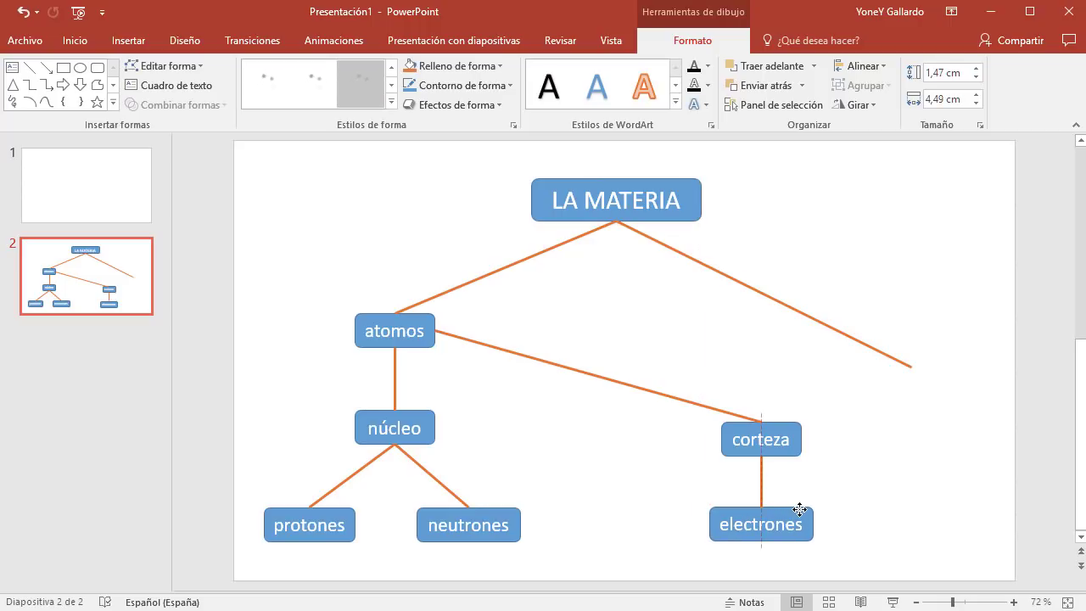
left_click(761, 466)
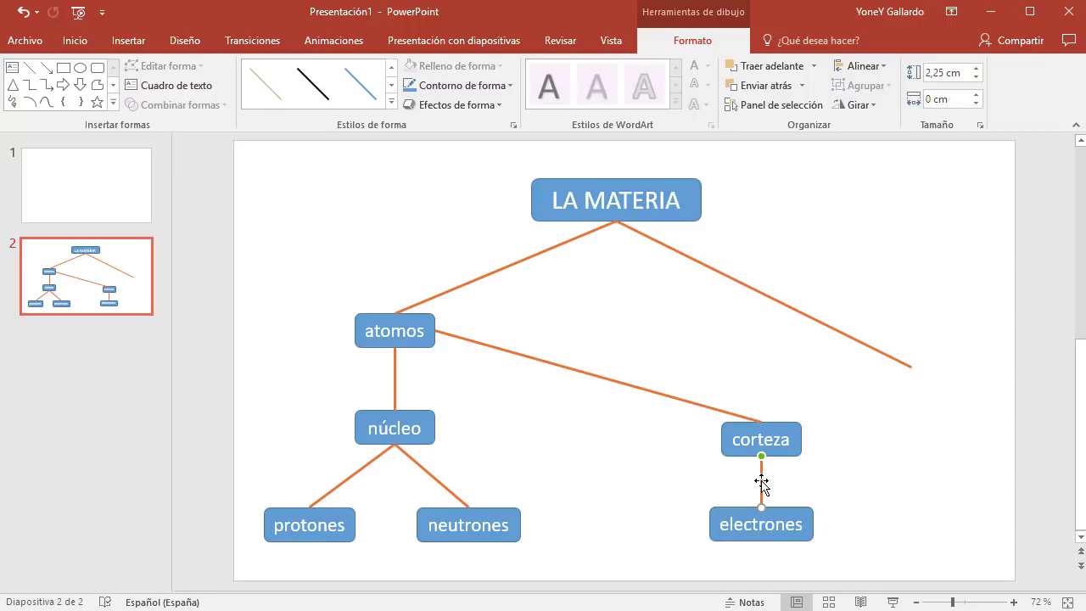
left_click(812, 480)
left_click(761, 475)
left_click_drag(759, 506, 757, 504)
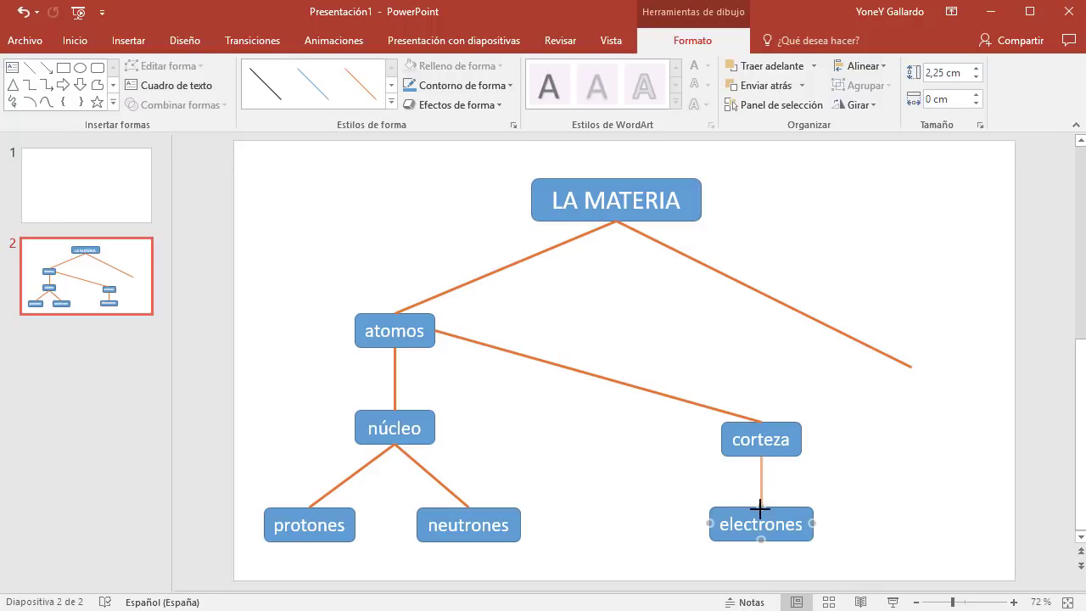
left_click_drag(759, 507, 760, 508)
left_click(848, 496)
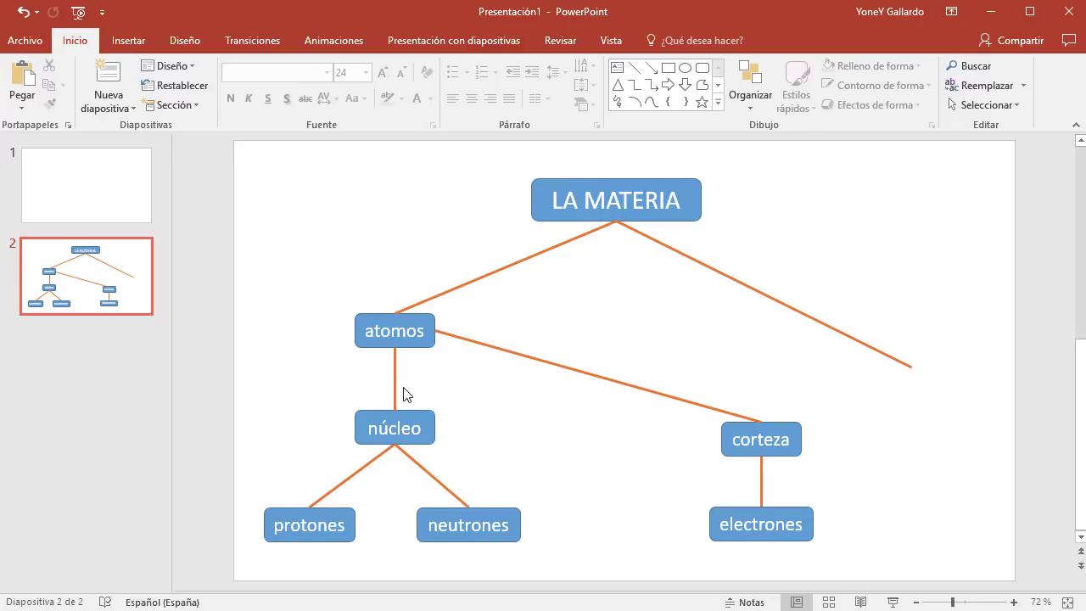
left_click(398, 386)
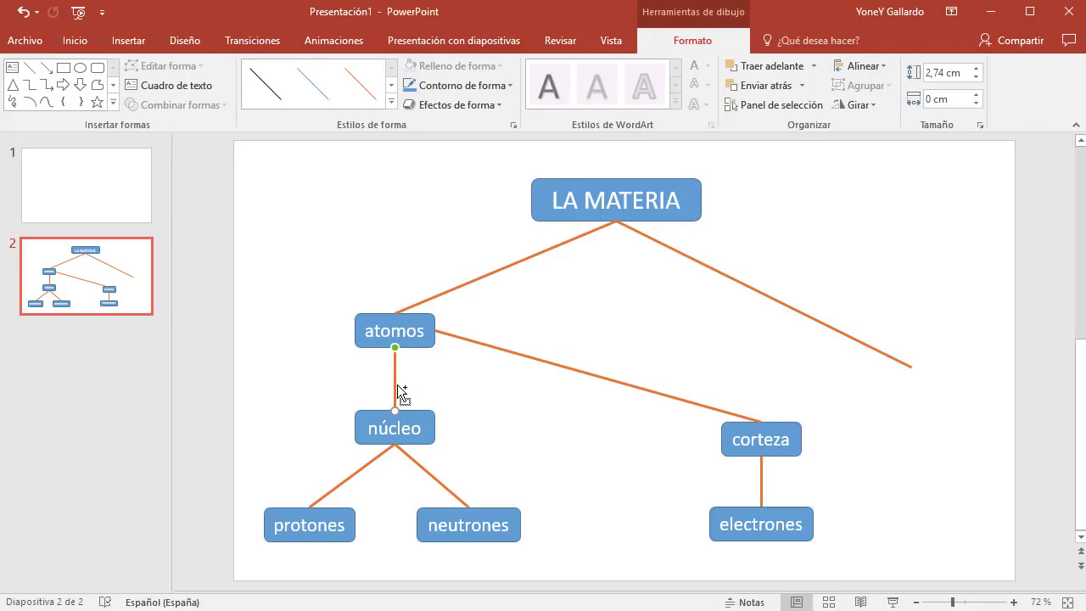
- Add a horizontal orange line running right from the electrones box
mouse_move(401, 392)
left_mouse_down()
mouse_move(894, 508)
mouse_move(812, 524)
left_mouse_up()
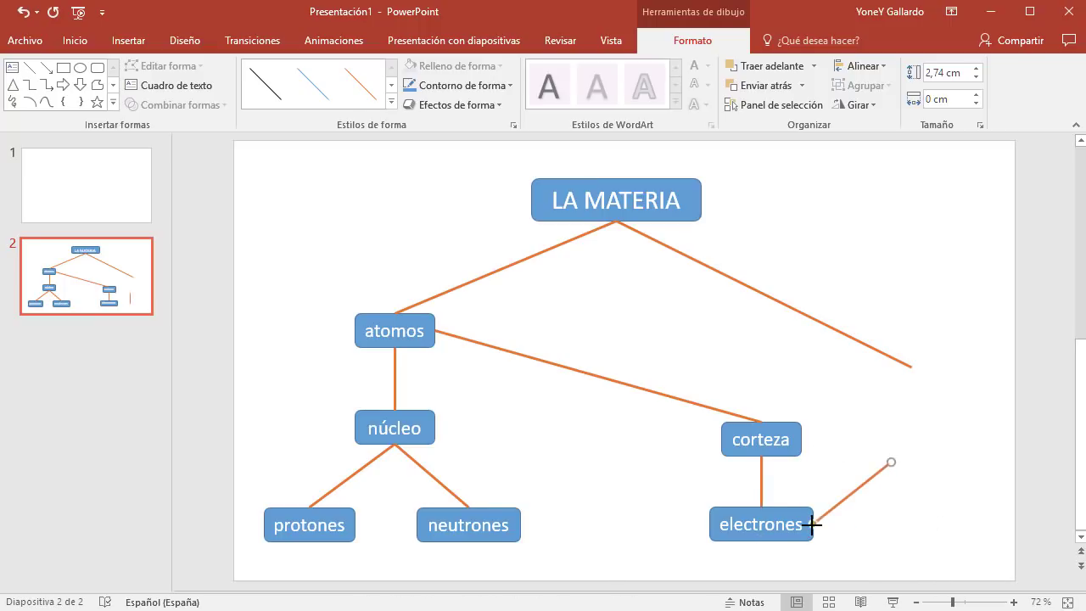
left_click_drag(891, 463, 909, 526)
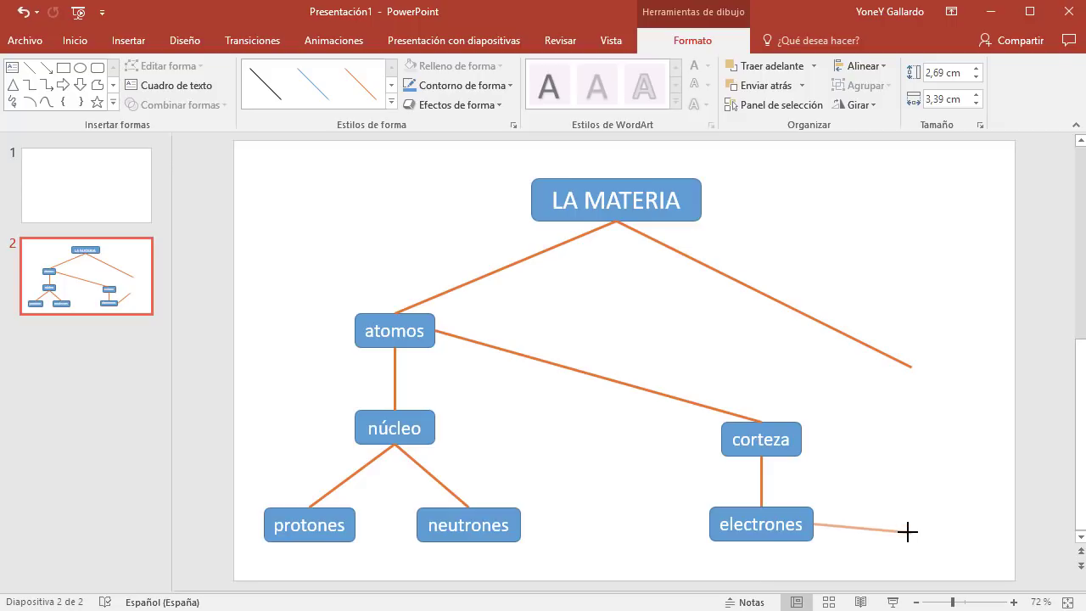
left_click_drag(911, 525, 911, 524)
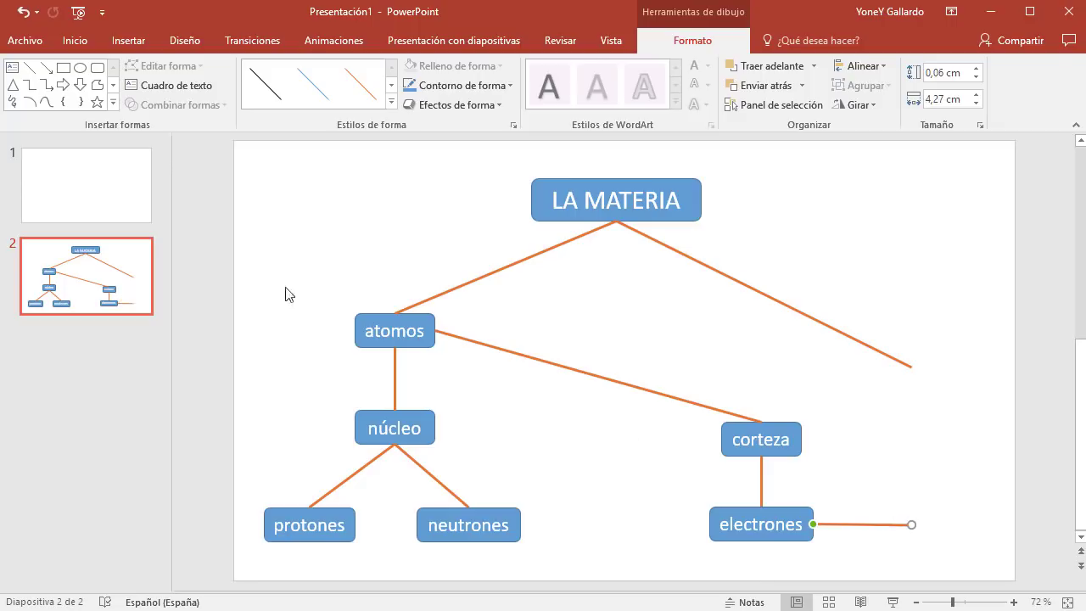
- Stretch a copied vertical line down to meet the horizontal line, then move núcleo lower
left_click(395, 379)
mouse_move(396, 379)
left_mouse_down("ctrl")
mouse_move(918, 427)
mouse_move(911, 367)
left_mouse_up("ctrl")
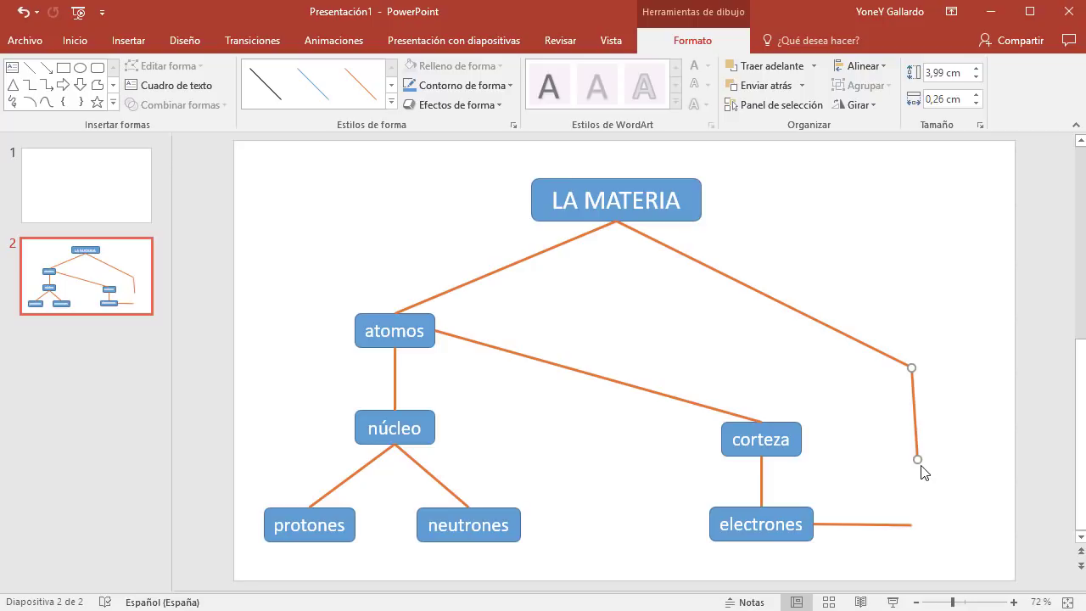
left_click_drag(916, 460, 913, 524)
left_click(948, 538)
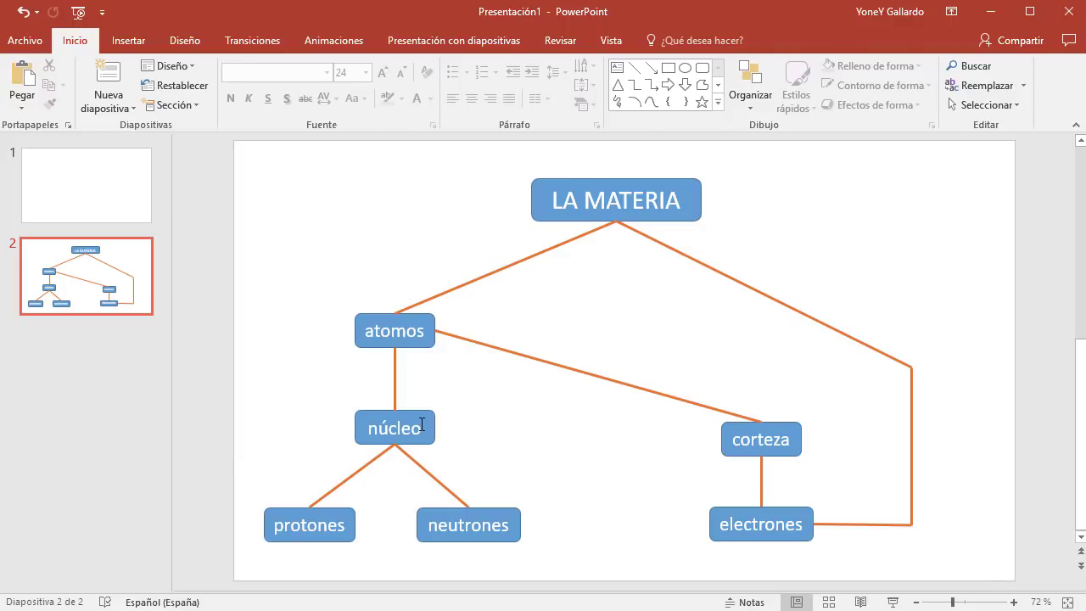
mouse_move(422, 425)
left_mouse_down()
mouse_move(504, 413)
mouse_move(399, 438)
left_mouse_up()
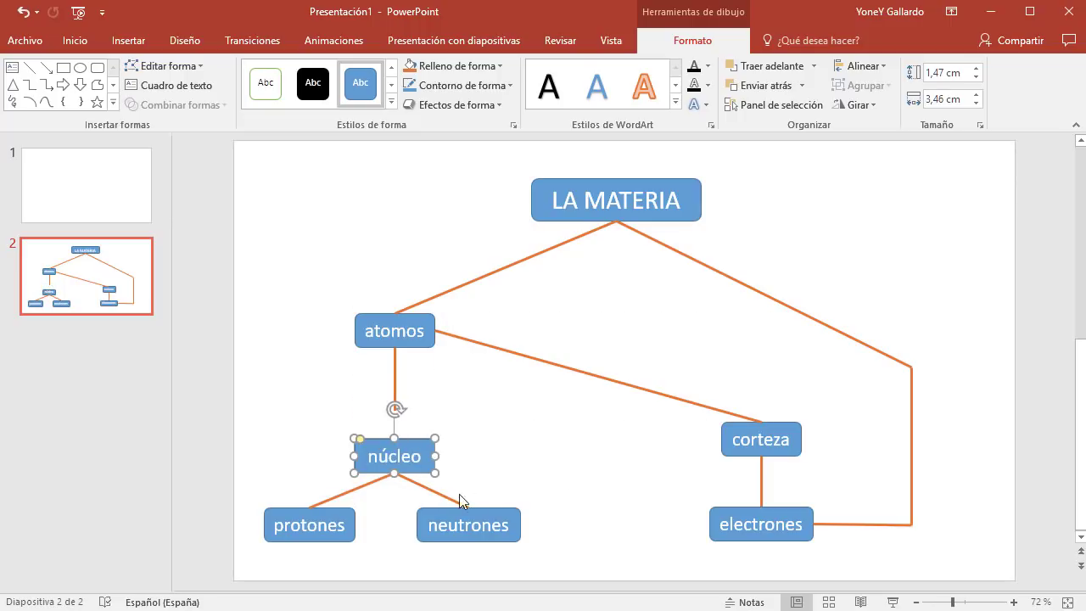
left_click(532, 478)
- Reattach the atomos connector to núcleo and place núcleo directly under atomos
left_click(396, 392)
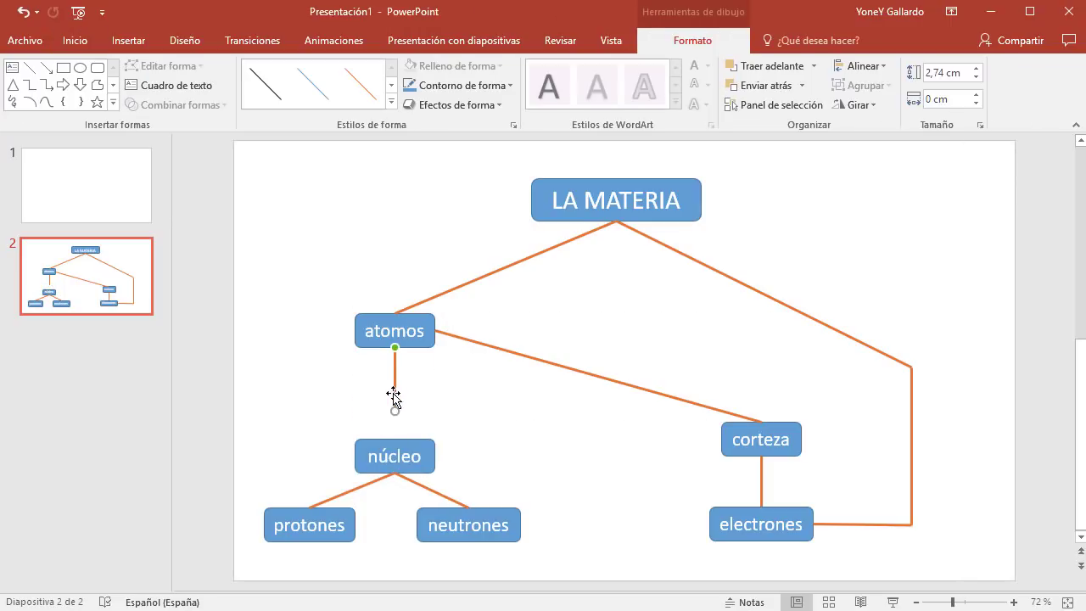
mouse_move(391, 410)
left_mouse_down()
mouse_move(395, 440)
mouse_move(350, 414)
left_mouse_up()
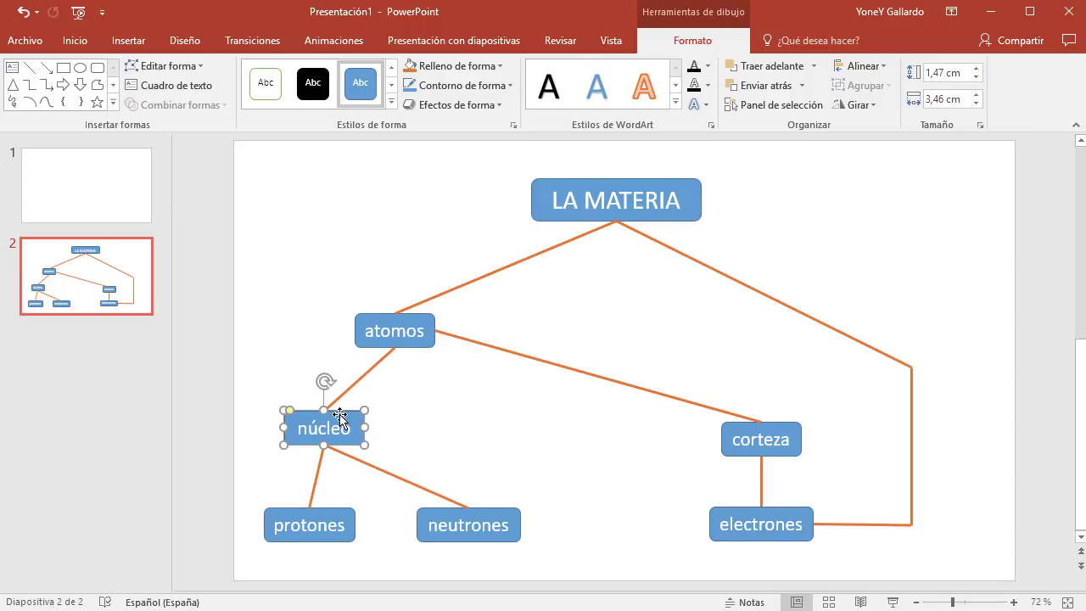
mouse_move(339, 415)
left_mouse_down()
mouse_move(467, 422)
mouse_move(350, 404)
mouse_move(437, 412)
mouse_move(407, 412)
left_mouse_up()
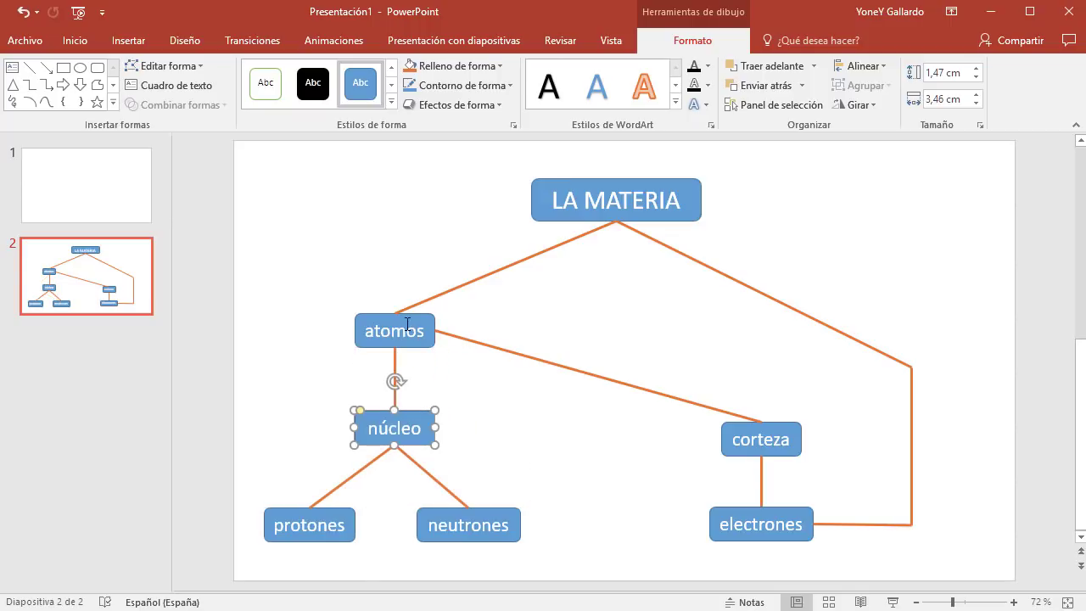
left_click(429, 299)
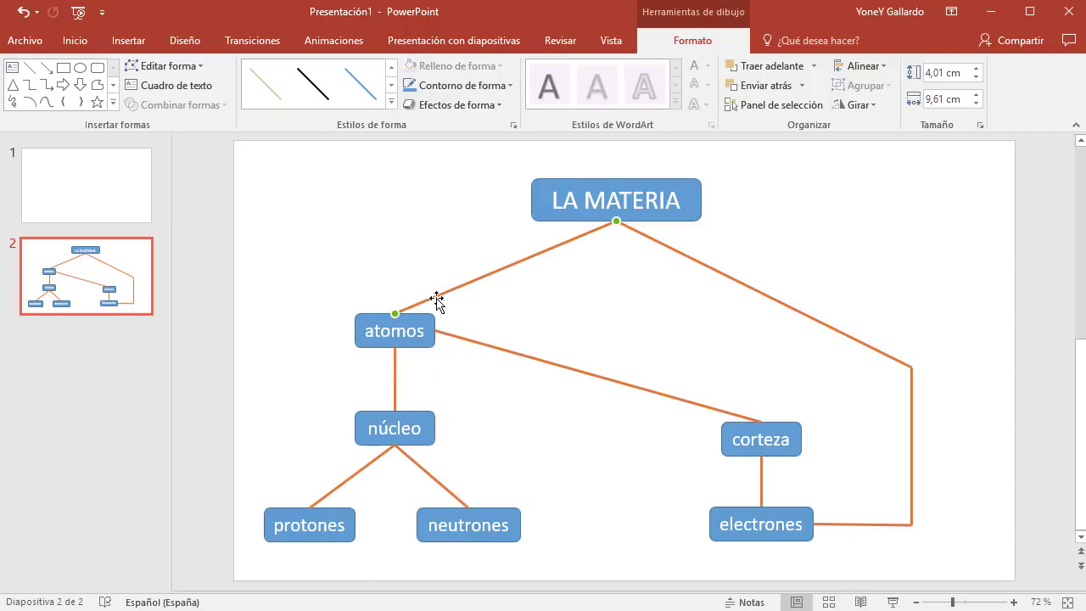
mouse_move(363, 313)
left_mouse_down()
mouse_move(330, 312)
mouse_move(335, 266)
mouse_move(334, 347)
mouse_move(538, 350)
mouse_move(538, 285)
mouse_move(405, 255)
mouse_move(373, 279)
mouse_move(381, 314)
mouse_move(373, 311)
mouse_move(417, 322)
left_mouse_up()
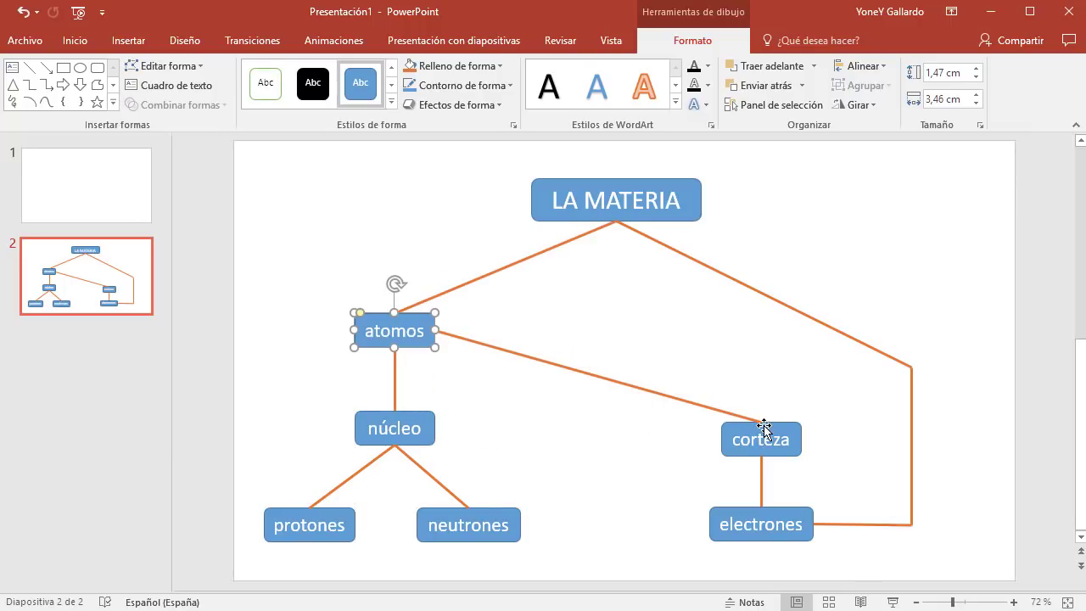
- Move corteza left to núcleo's height, its atomos and electrones connectors following
left_click(776, 426)
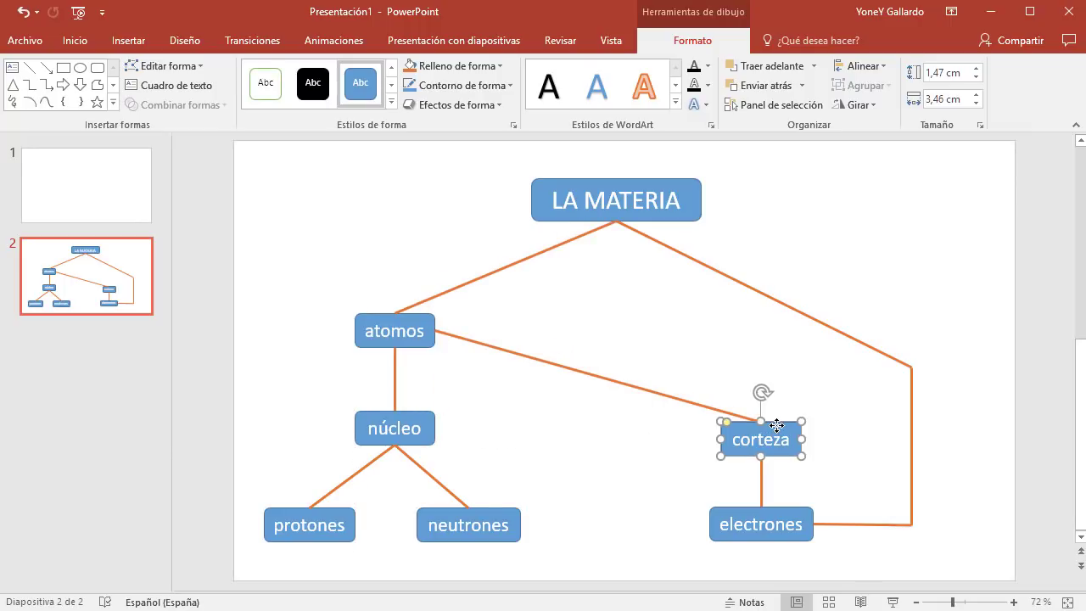
left_click(654, 401)
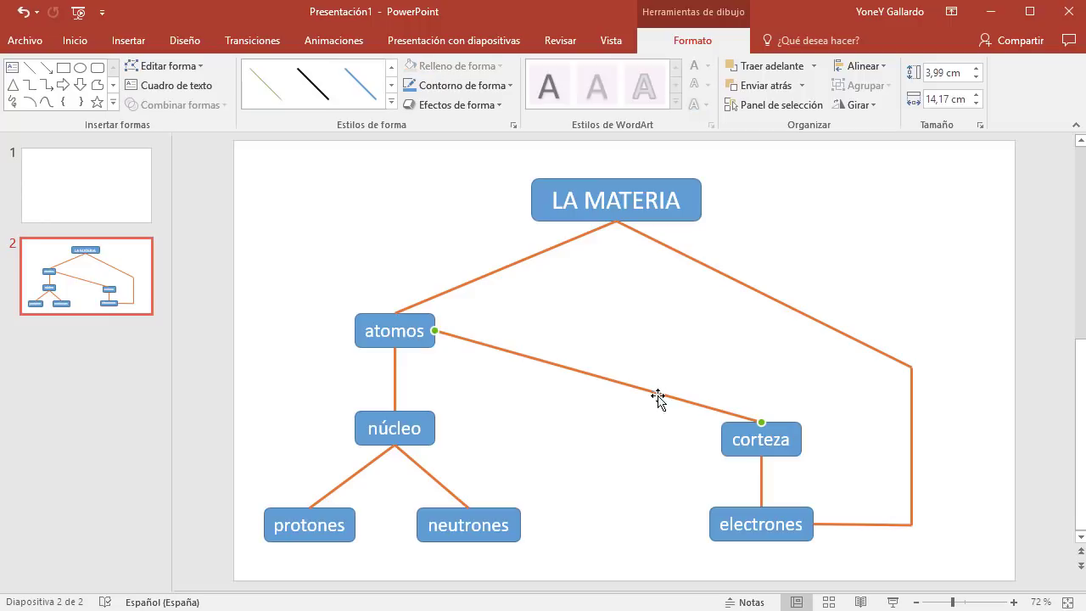
left_click(779, 461)
left_click(760, 478)
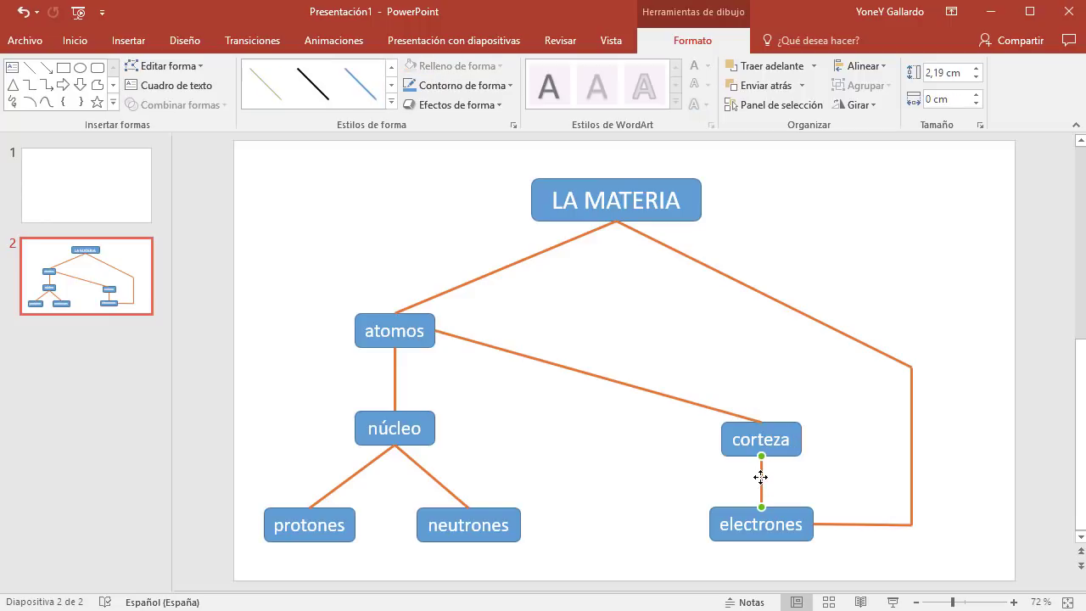
mouse_move(778, 427)
left_mouse_down()
mouse_move(591, 478)
mouse_move(649, 382)
mouse_move(793, 395)
mouse_move(681, 382)
mouse_move(679, 371)
mouse_move(672, 386)
mouse_move(645, 311)
mouse_move(693, 351)
mouse_move(705, 383)
mouse_move(690, 411)
left_mouse_up()
left_click(787, 511)
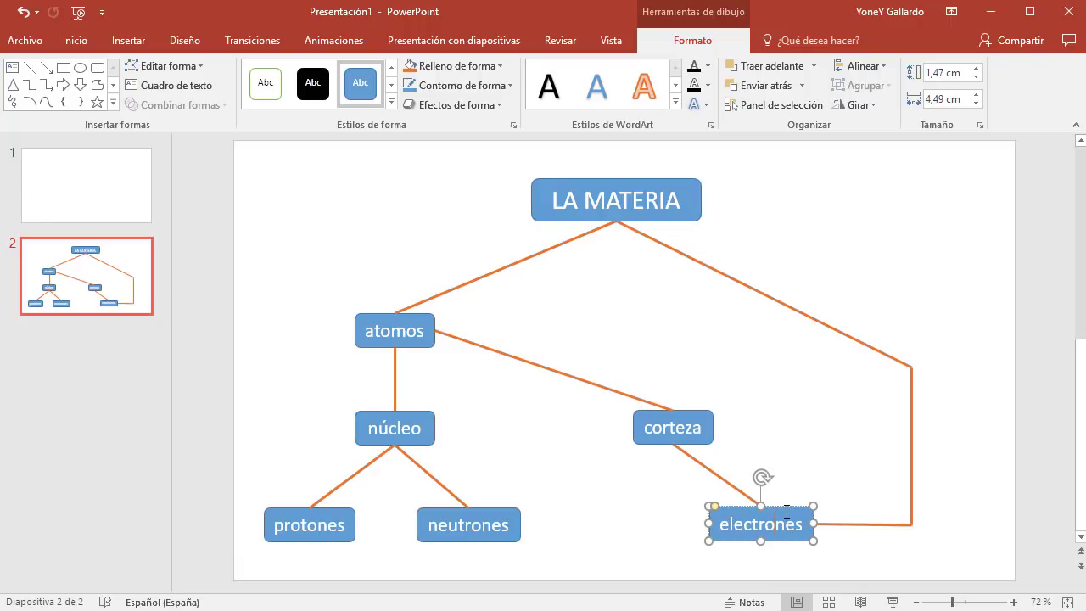
left_click_drag(785, 508, 782, 514)
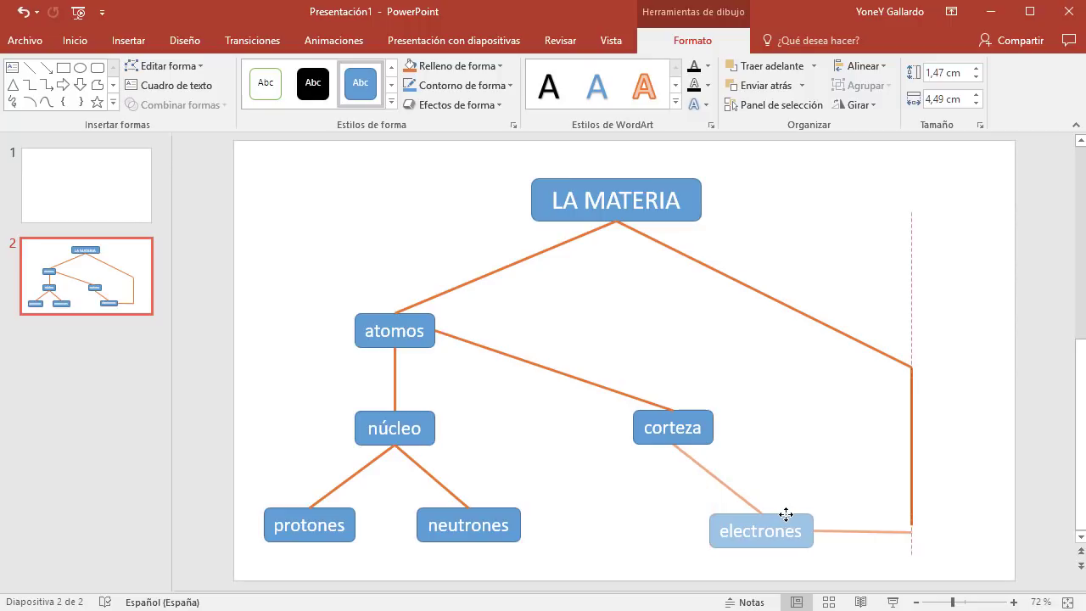
left_click_drag(782, 514, 784, 514)
left_click(981, 458)
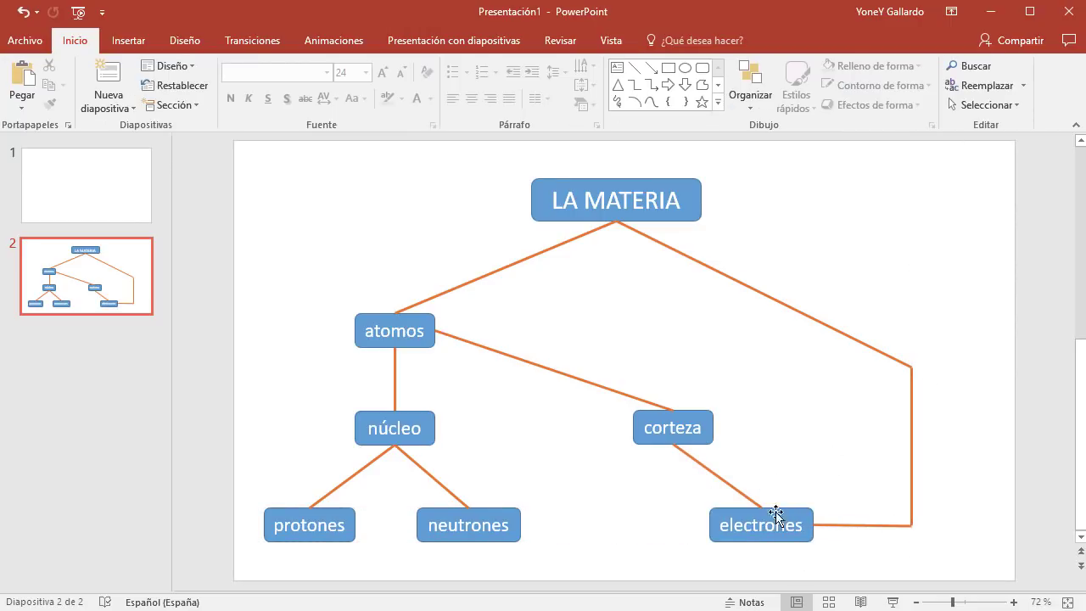
left_click(647, 178)
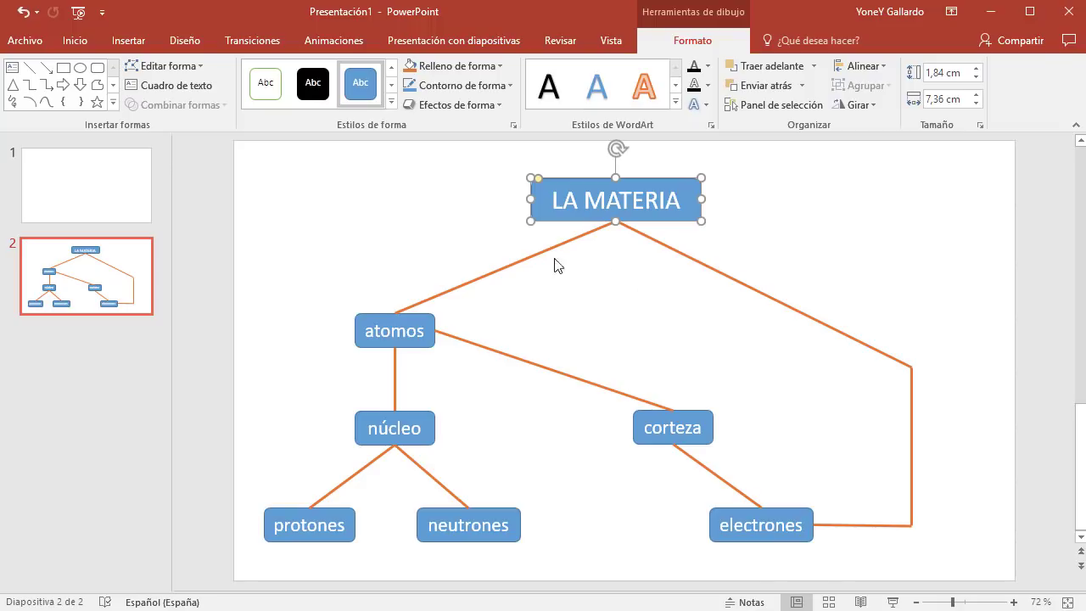
left_click(926, 273)
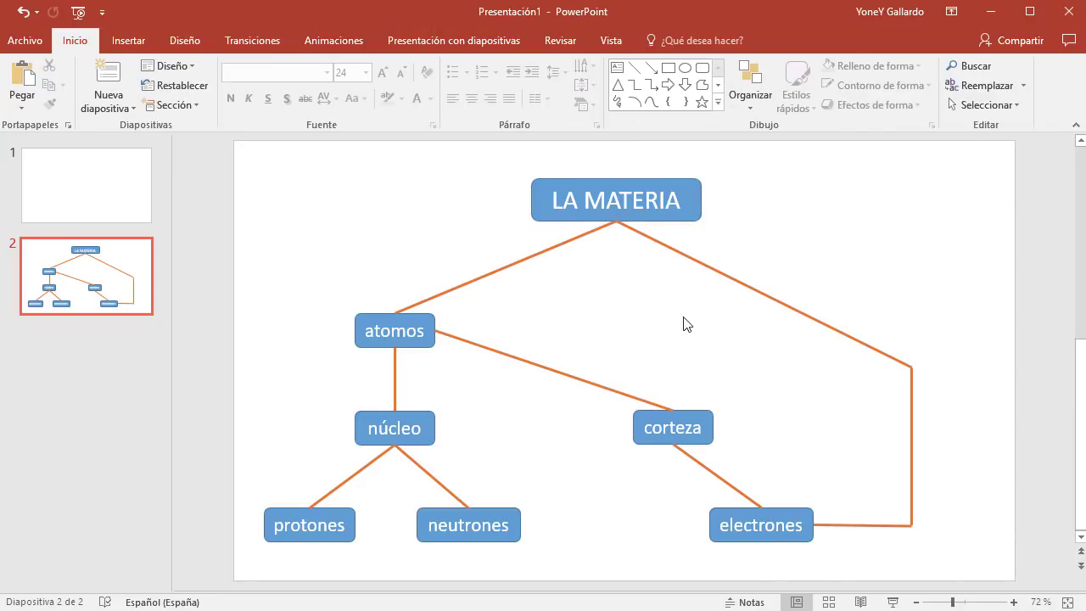
left_click(373, 319)
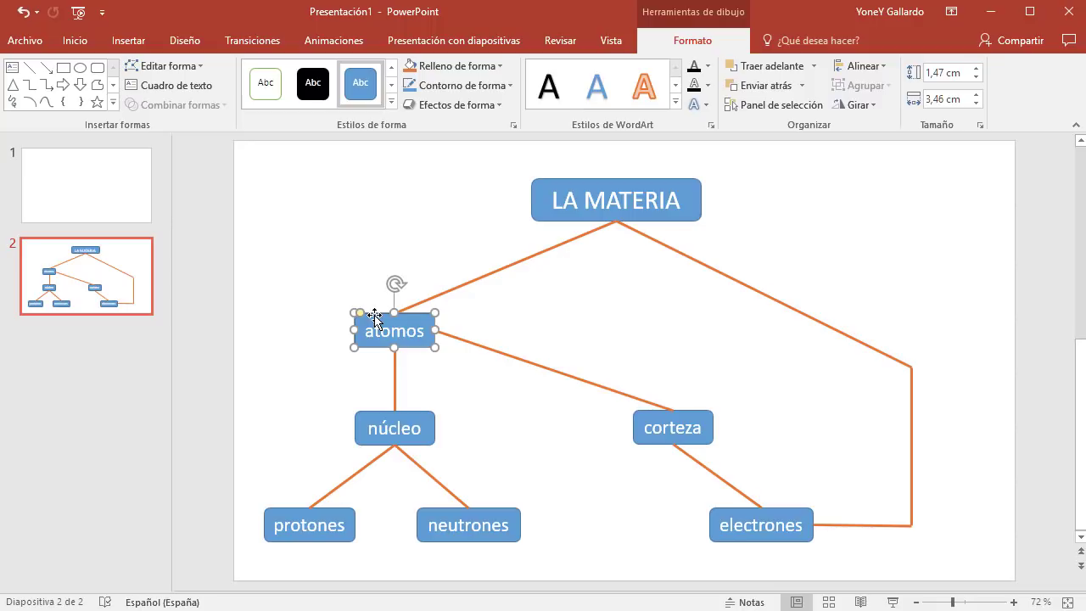
- Duplicate the atomos box and remove the copy's fill and outline
left_click_drag(374, 319, 370, 239)
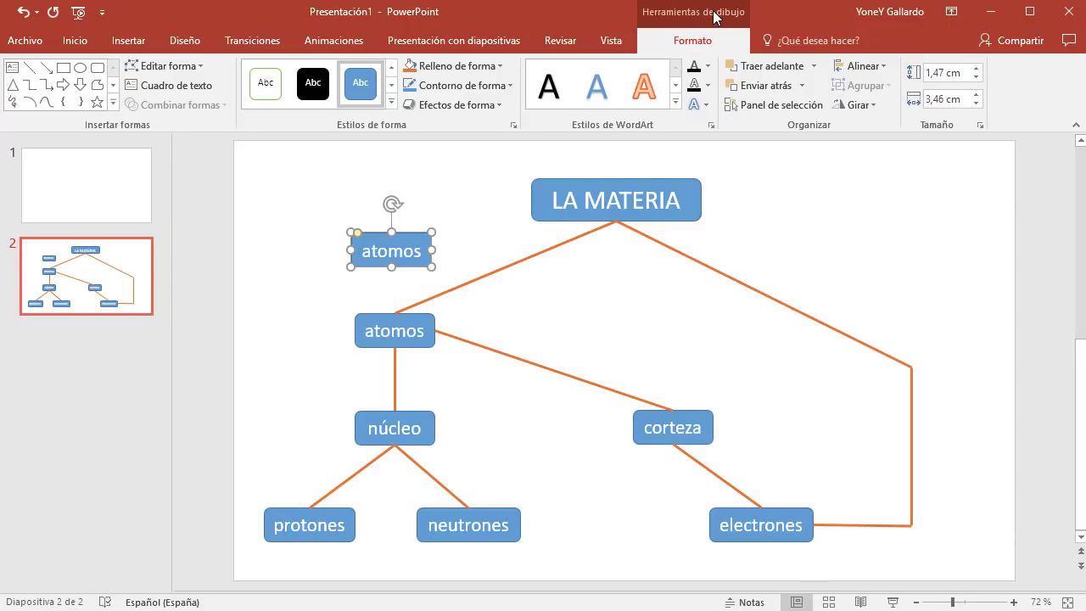
left_click(481, 65)
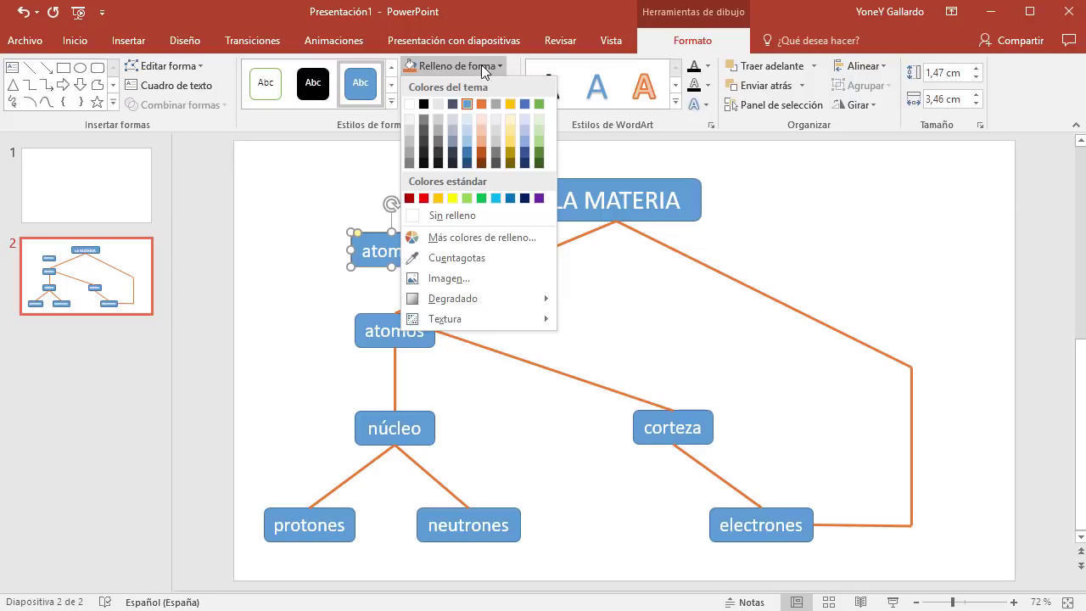
left_click(452, 216)
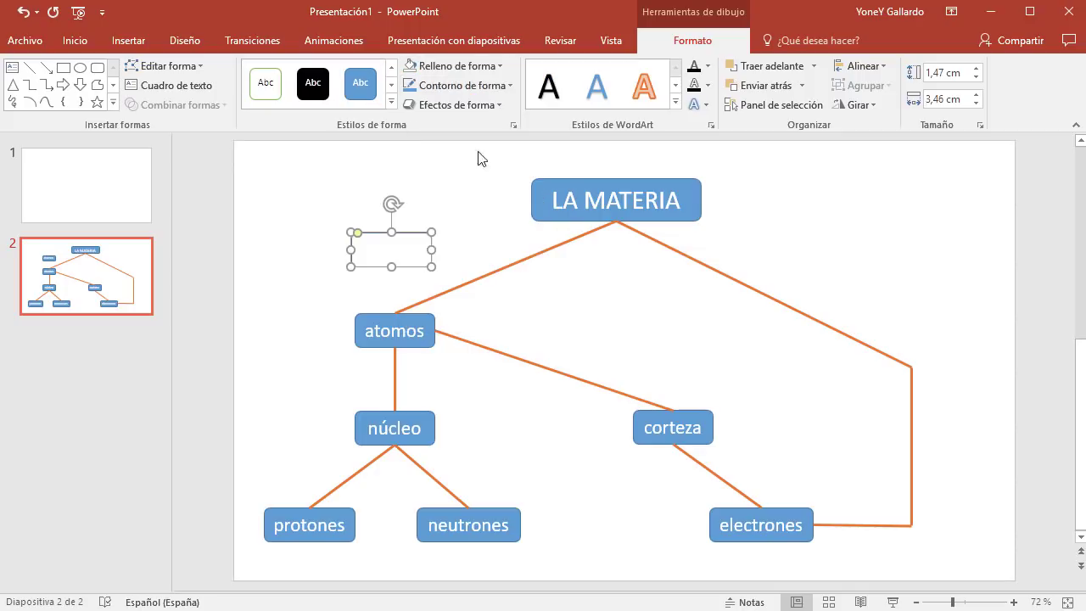
left_click(476, 86)
left_click(458, 236)
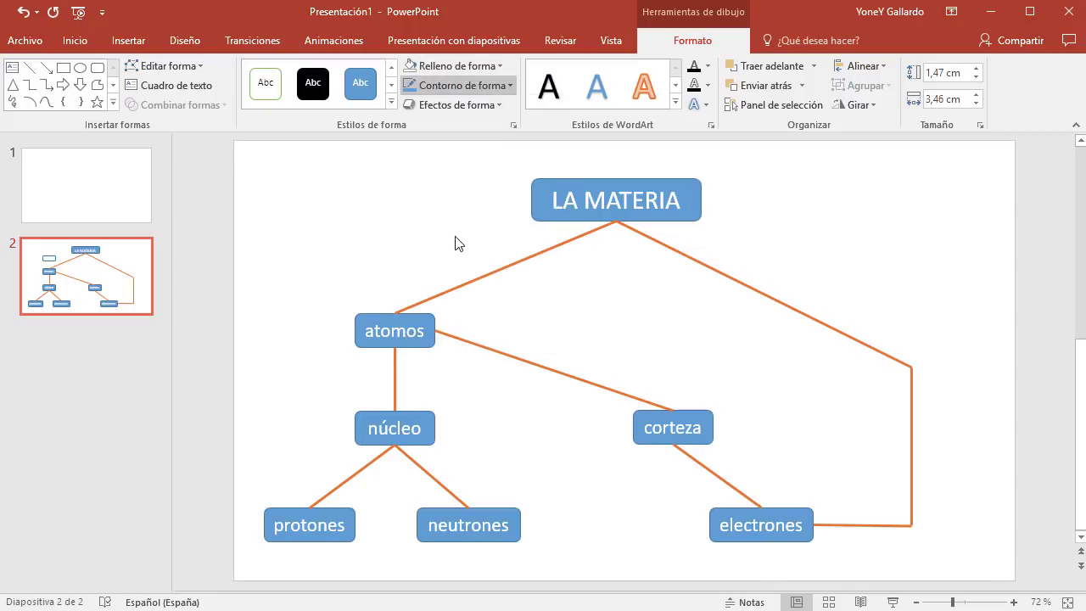
- Make the copied label's text grey at 18 pt and place it beside the LA MATERIA–atomos line
left_click(74, 40)
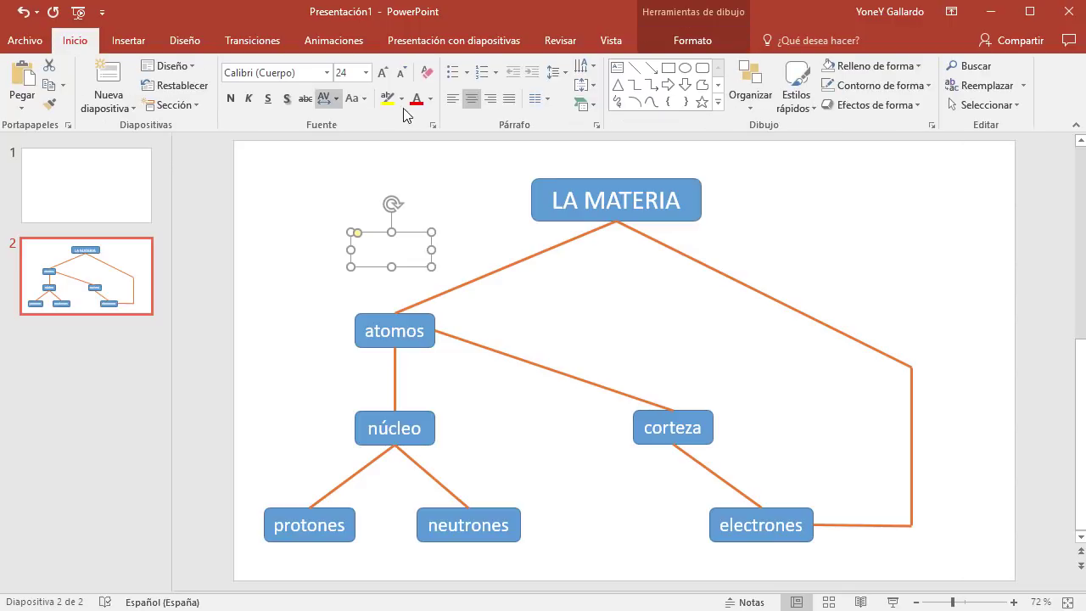
left_click(432, 100)
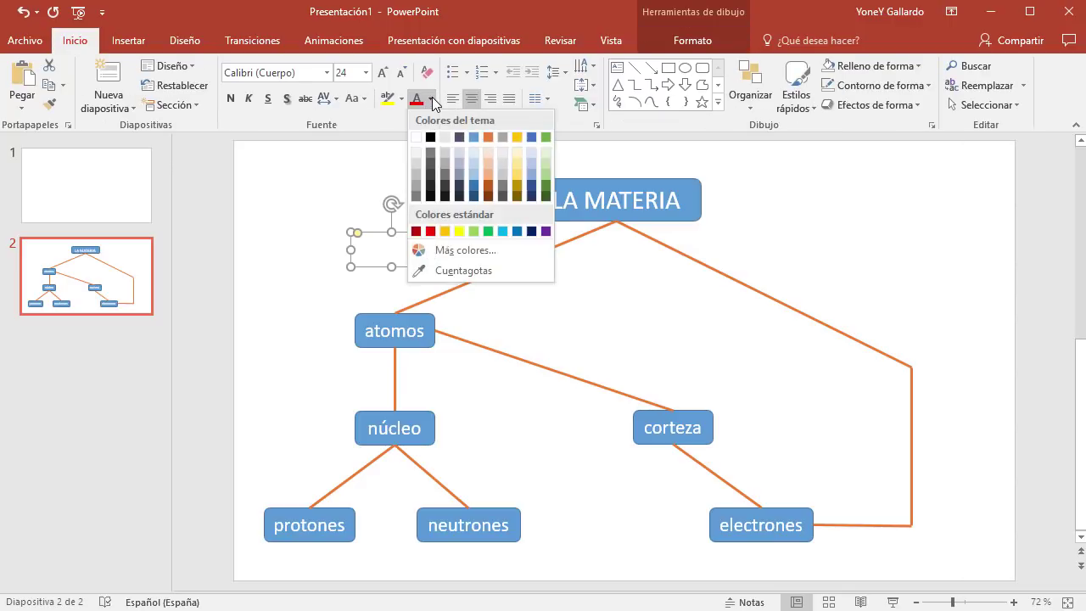
left_click(445, 182)
left_click(412, 253)
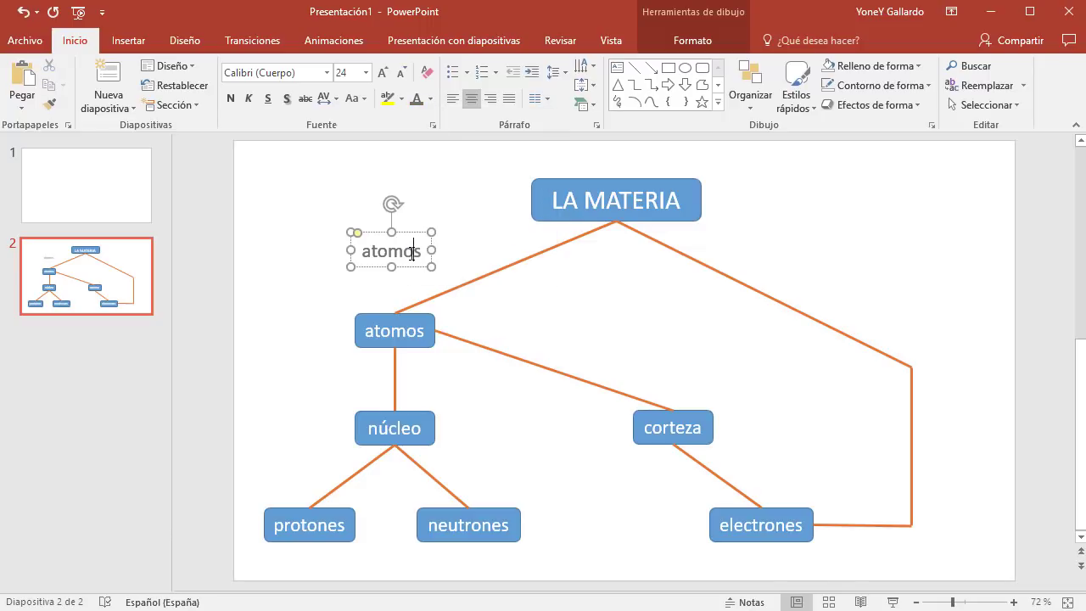
left_click(414, 236)
left_click(403, 73)
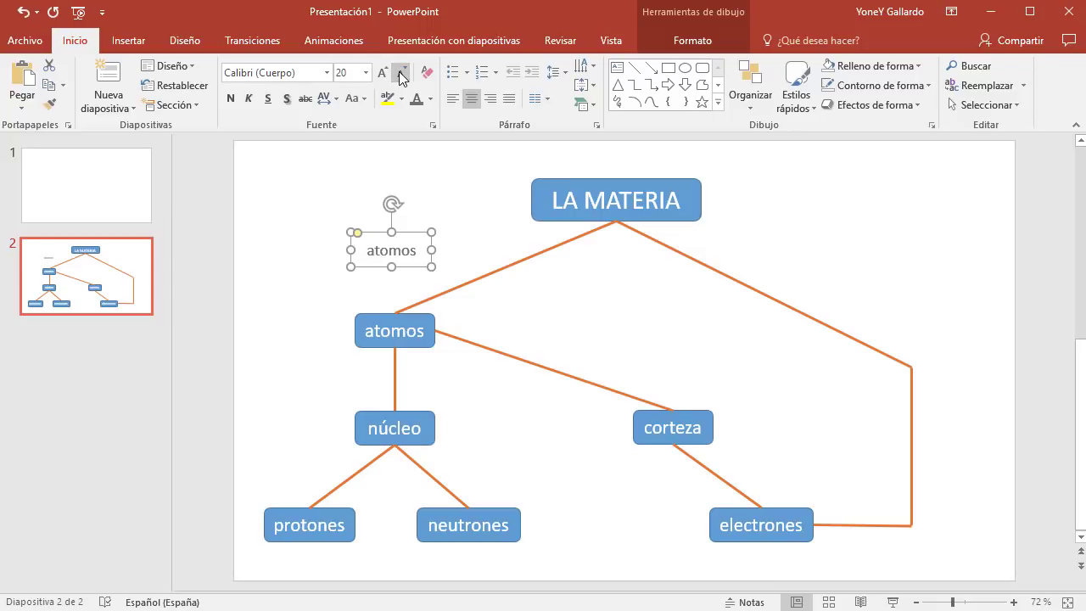
left_click(403, 73)
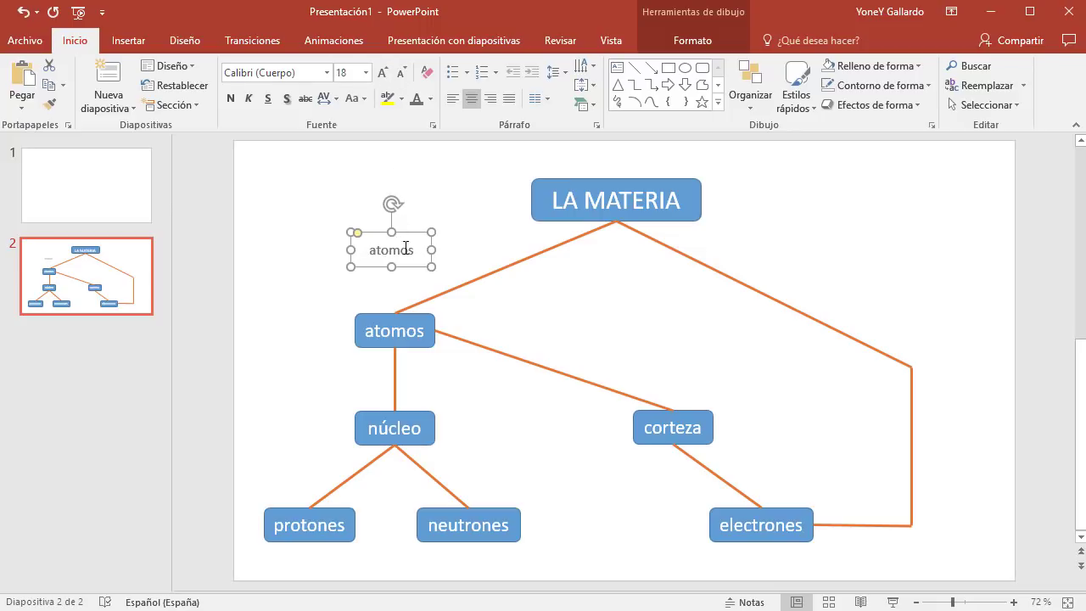
left_click_drag(485, 247, 477, 226)
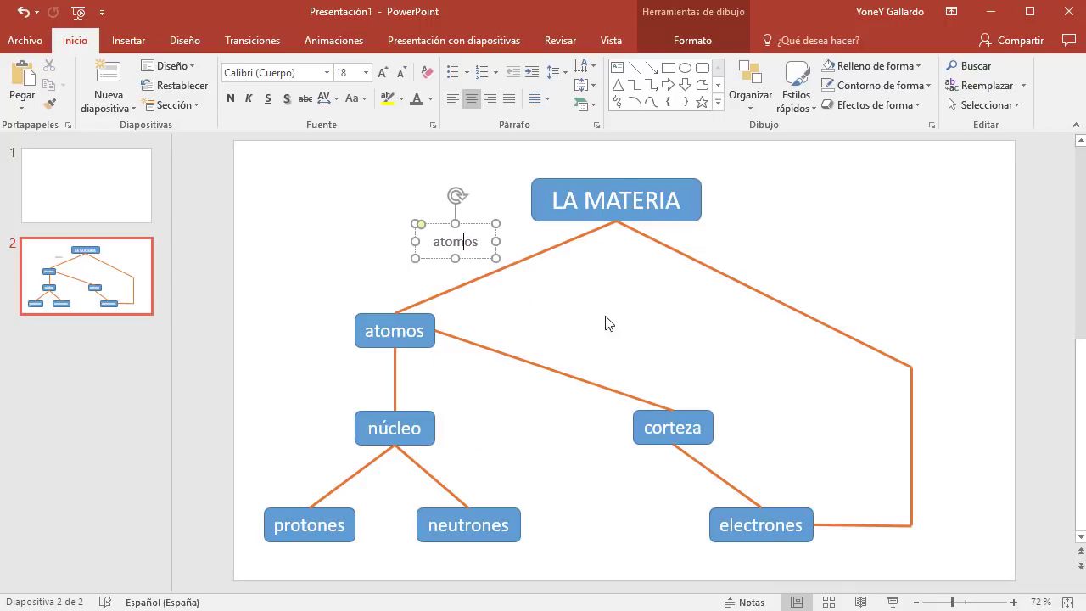
- Replace the label text with 'está formada por' and widen the box
key("ctrl+a")
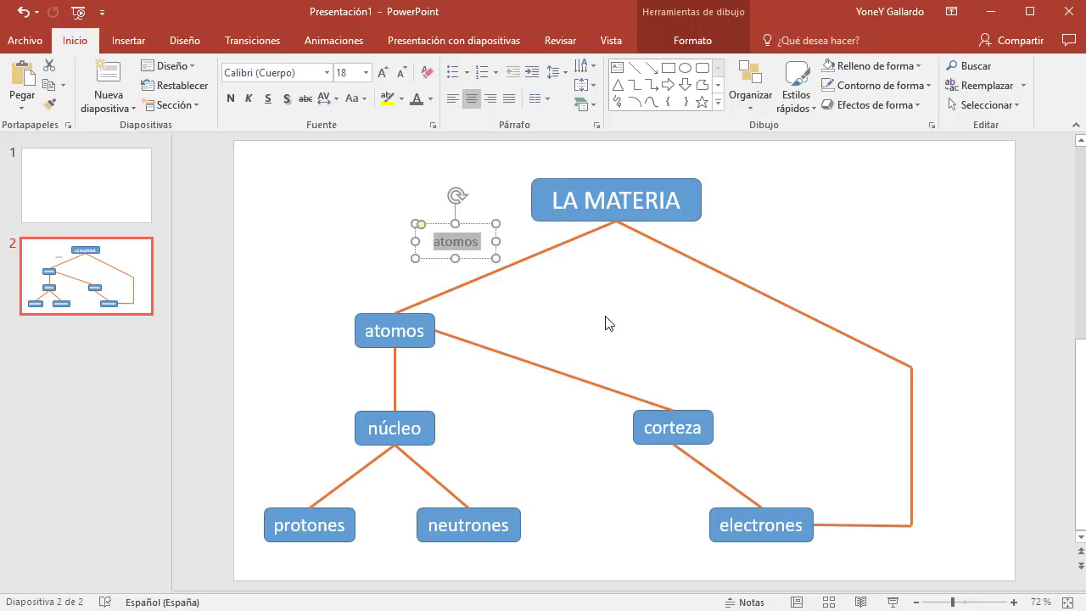
type("est forma")
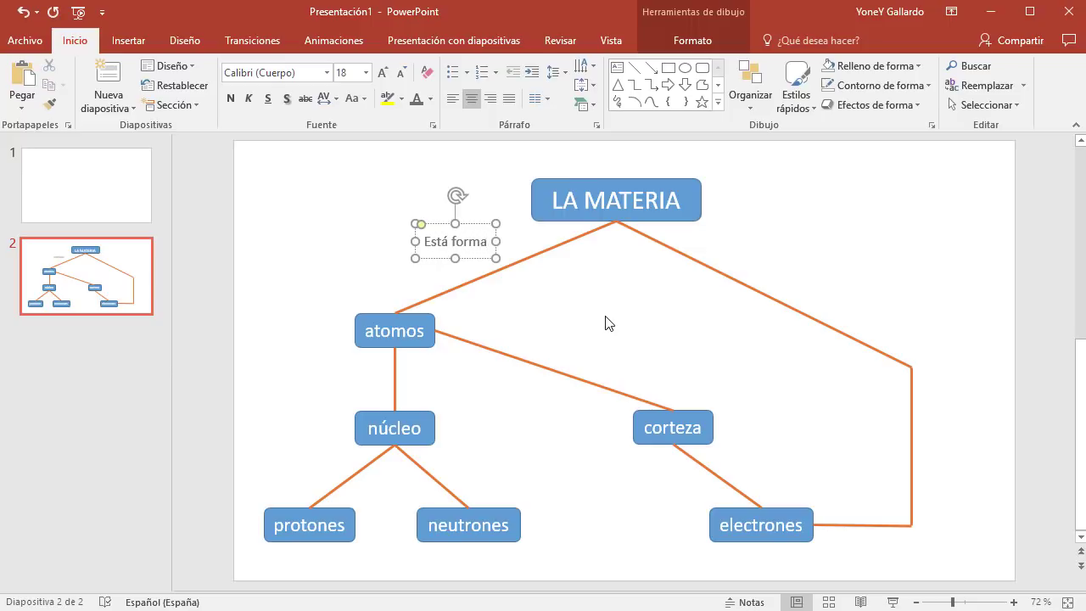
type("da por")
mouse_move(497, 241)
left_mouse_down()
mouse_move(519, 241)
mouse_move(509, 235)
left_mouse_up()
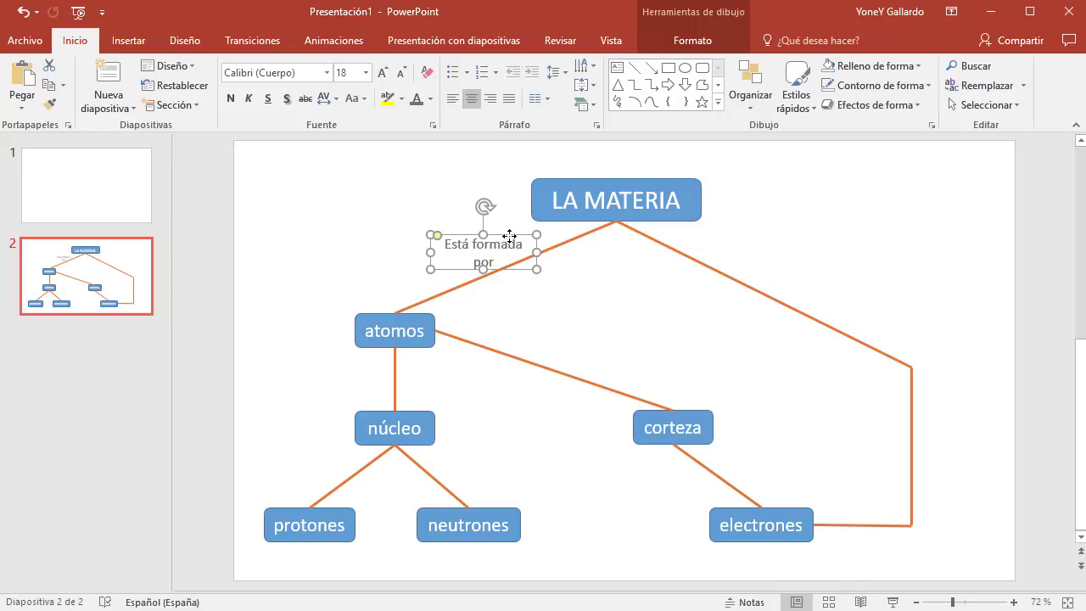
- Copy the label between atomos and núcleo and retype it as 'formado por'
mouse_move(509, 235)
left_mouse_down()
mouse_move(466, 373)
mouse_move(463, 364)
left_mouse_up()
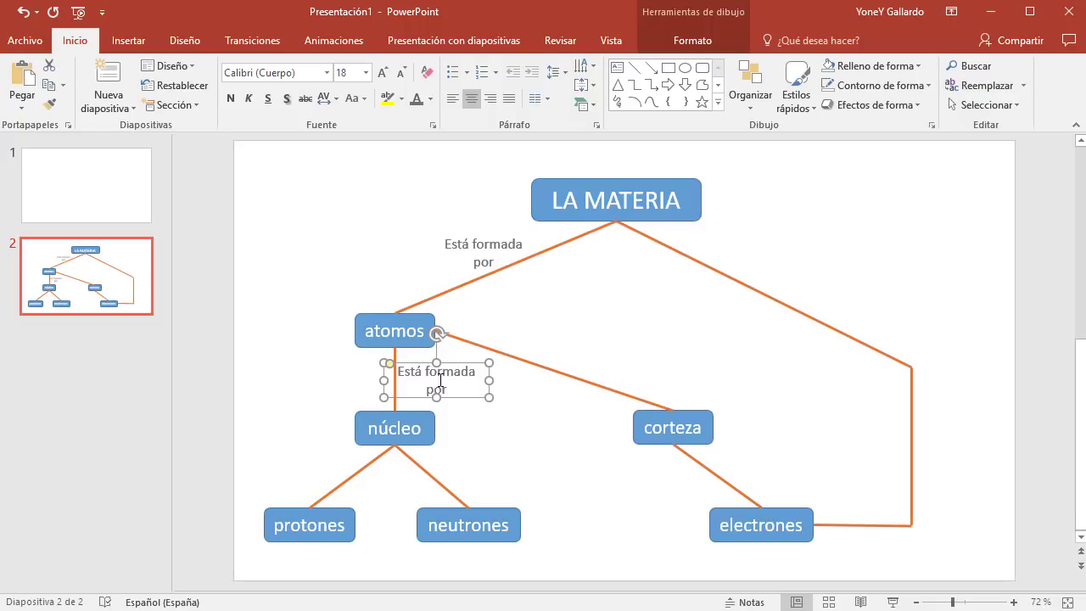
left_click(440, 382)
key("shift+Home")
type("Formado")
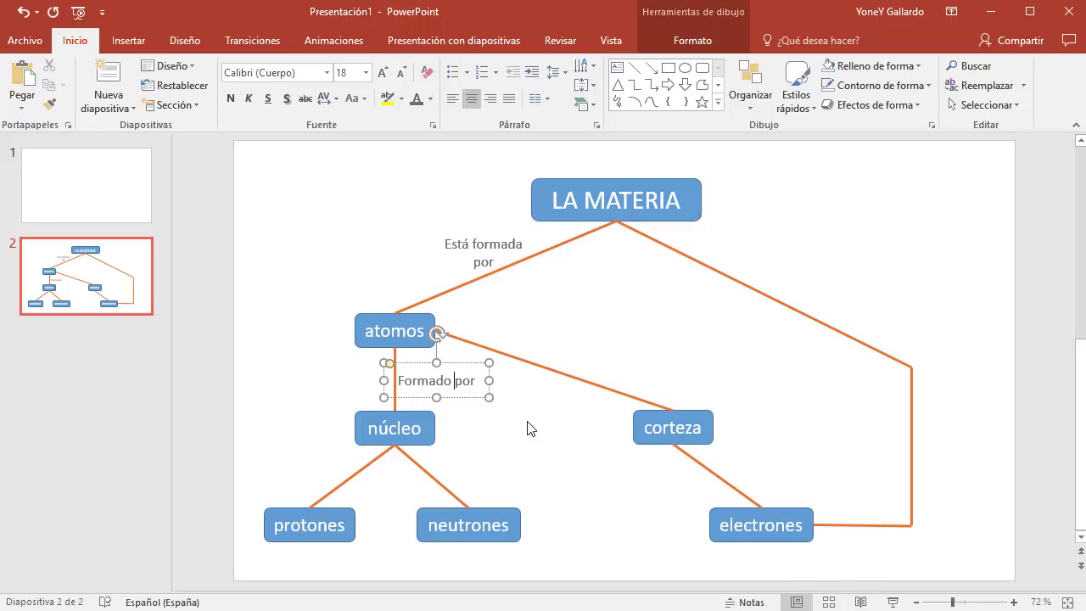
key("Delete")
type("f")
left_click(529, 416)
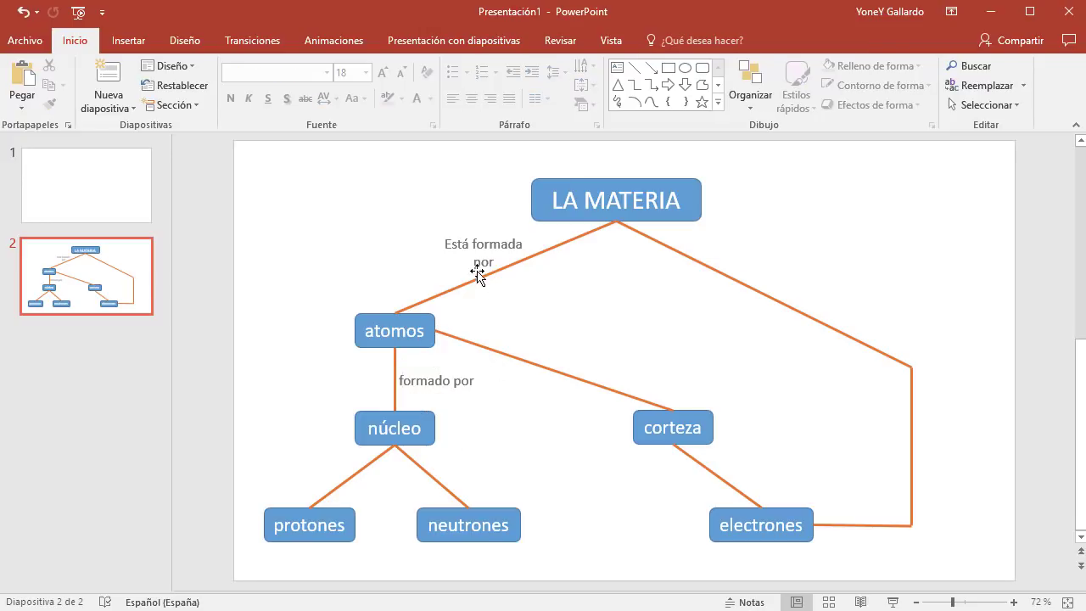
- Change the capital E of 'Está formada por' to lowercase
left_click(472, 243)
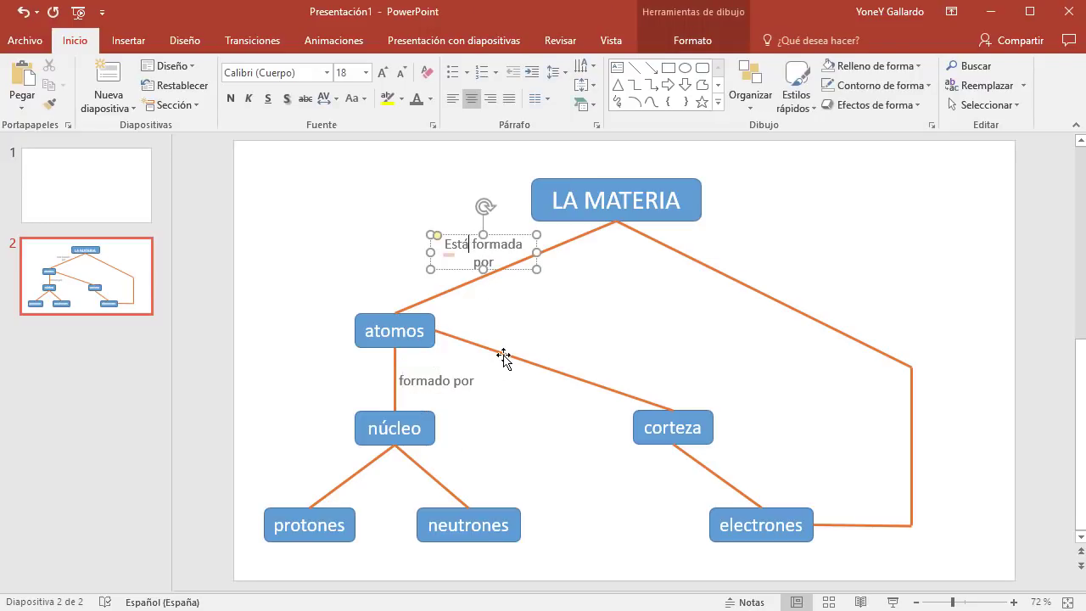
key("Home")
key("Delete")
type("e")
left_click(595, 484)
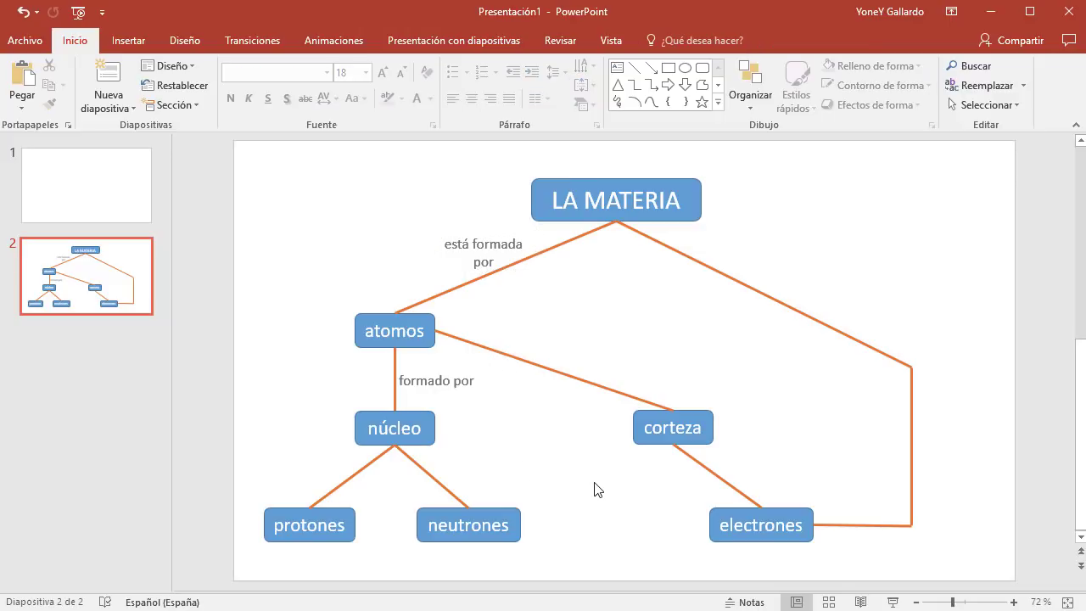
left_click(444, 384)
- Copy the label below núcleo and retype it as 'contiene'
left_click_drag(465, 362, 433, 455, "ctrl")
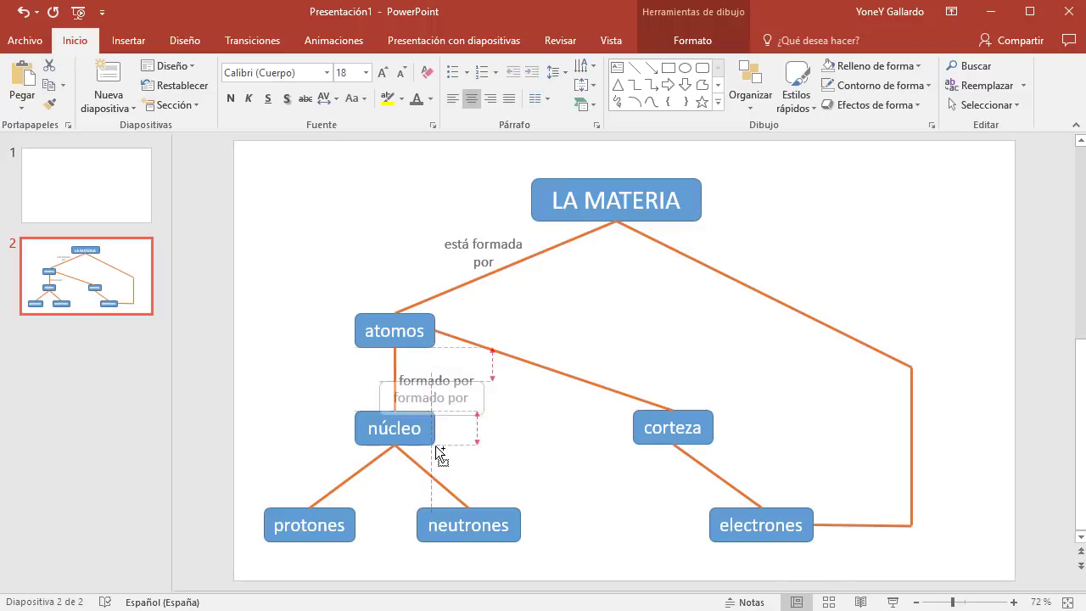
left_click(416, 462)
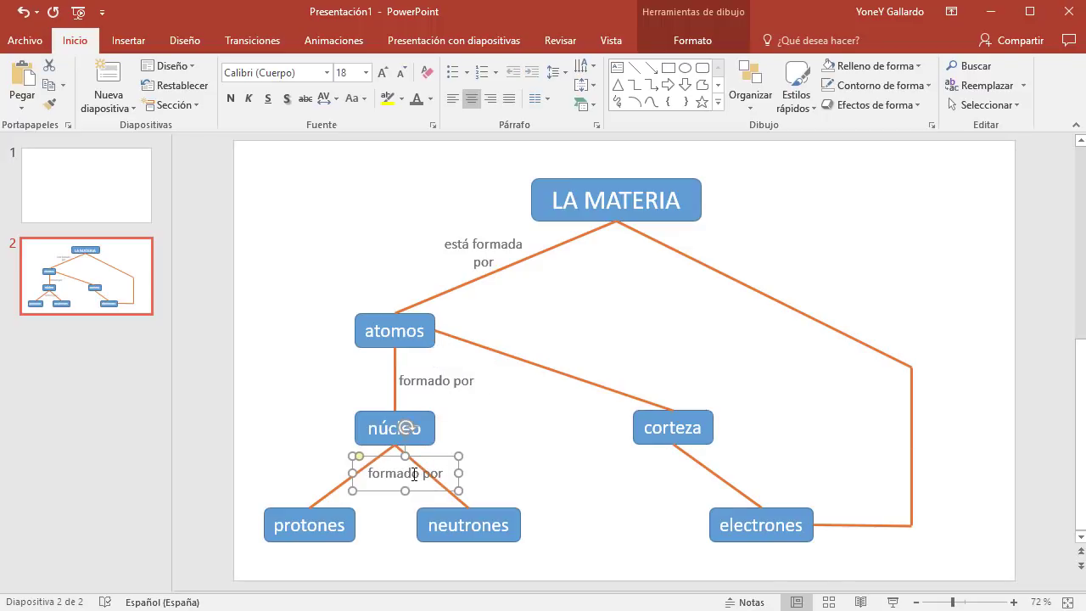
key("ctrl+a")
key("BackSpace")
type("contiene")
left_click(437, 456)
left_click(429, 456)
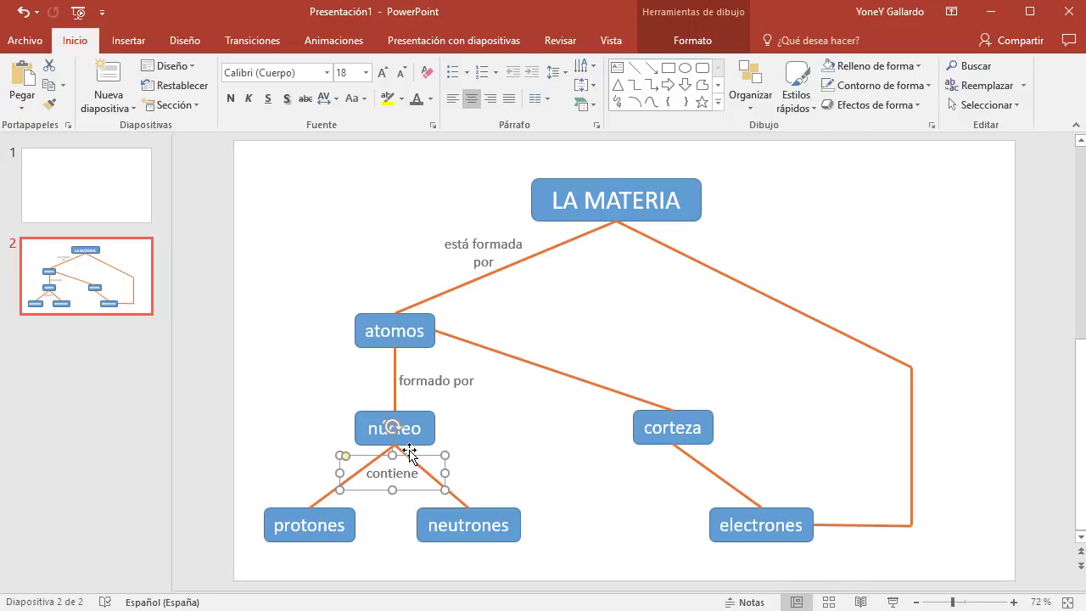
- Copy it beside the right-hand line as two-line 'puede electrizarse / Ganando o perdiendo', widened
left_click_drag(410, 454, 838, 251)
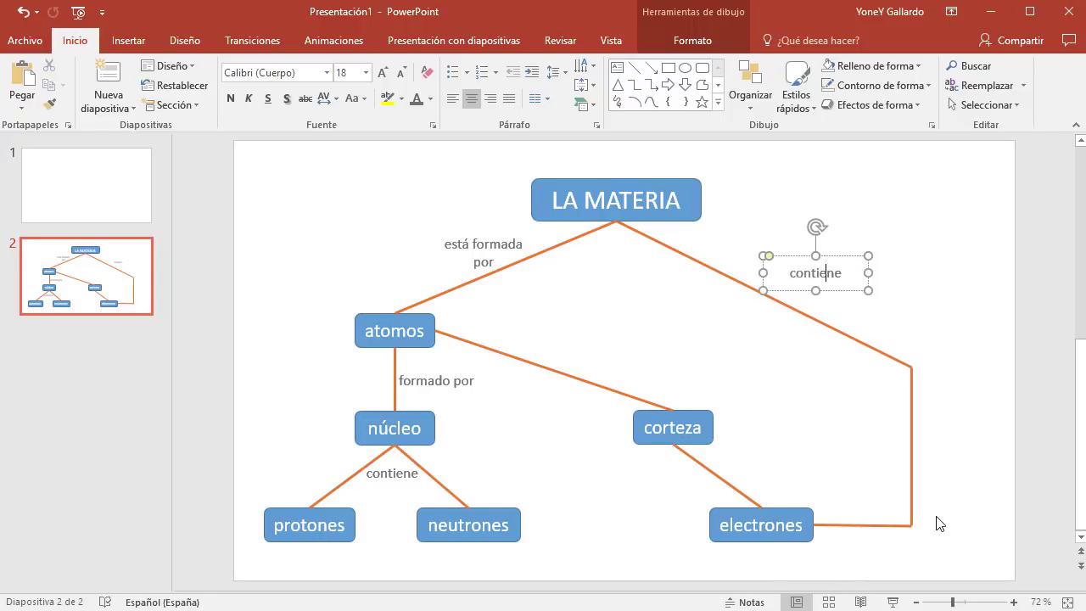
key("ctrl+a")
type("pue")
type("de ")
type("electrizarse")
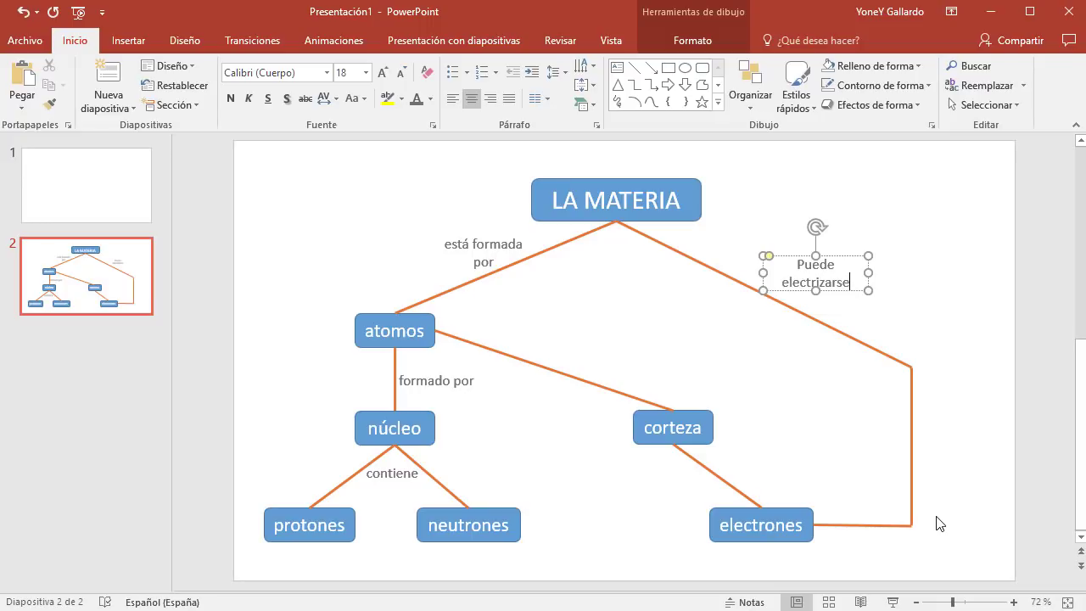
key("Return")
type("Gana")
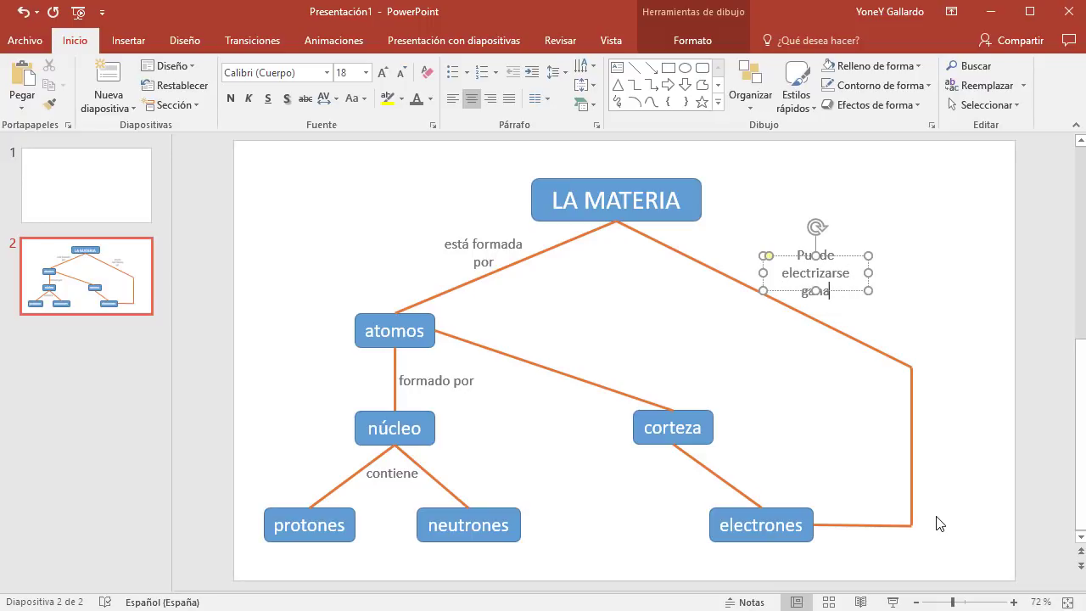
type("ndo o perdien")
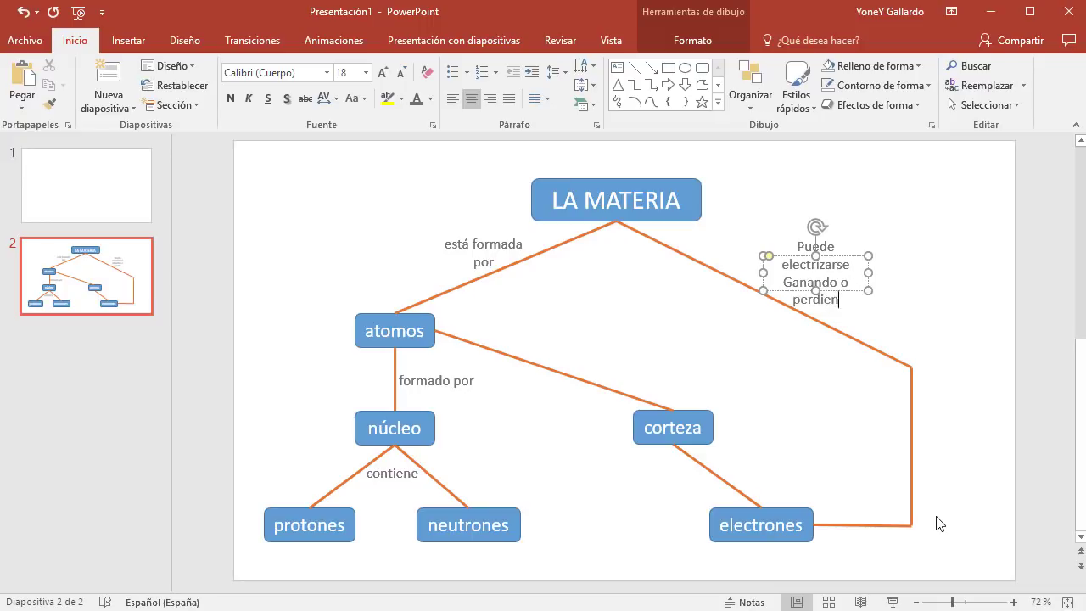
type("do")
left_click_drag(868, 272, 918, 273)
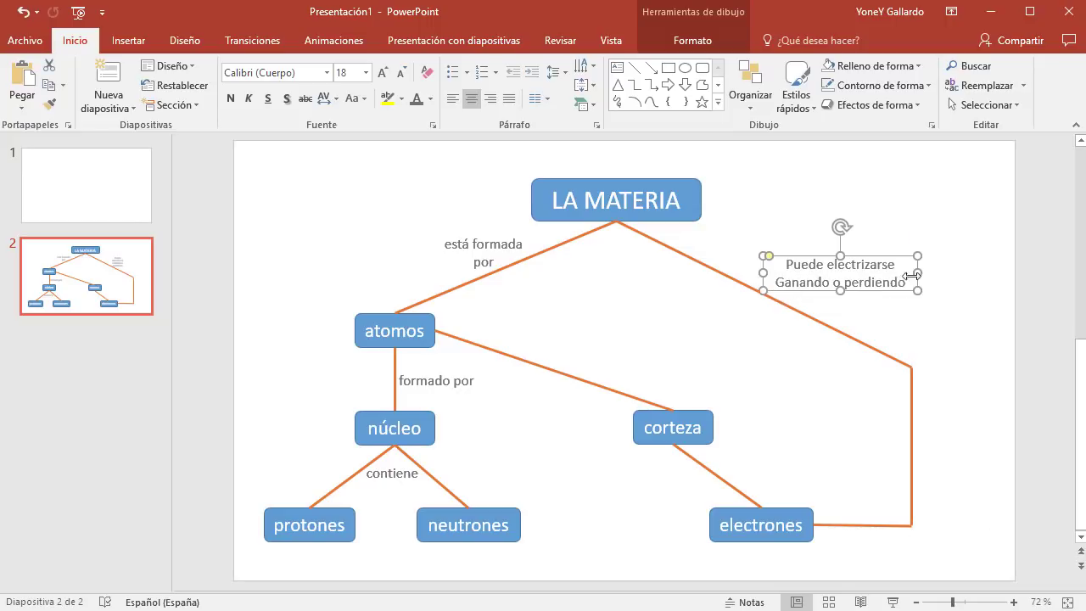
- Nudge 'Puede electrizarse' left; copy 'contiene' near corteza–electrones as 'alrededor del / cual giran'
left_click_drag(885, 262, 862, 257)
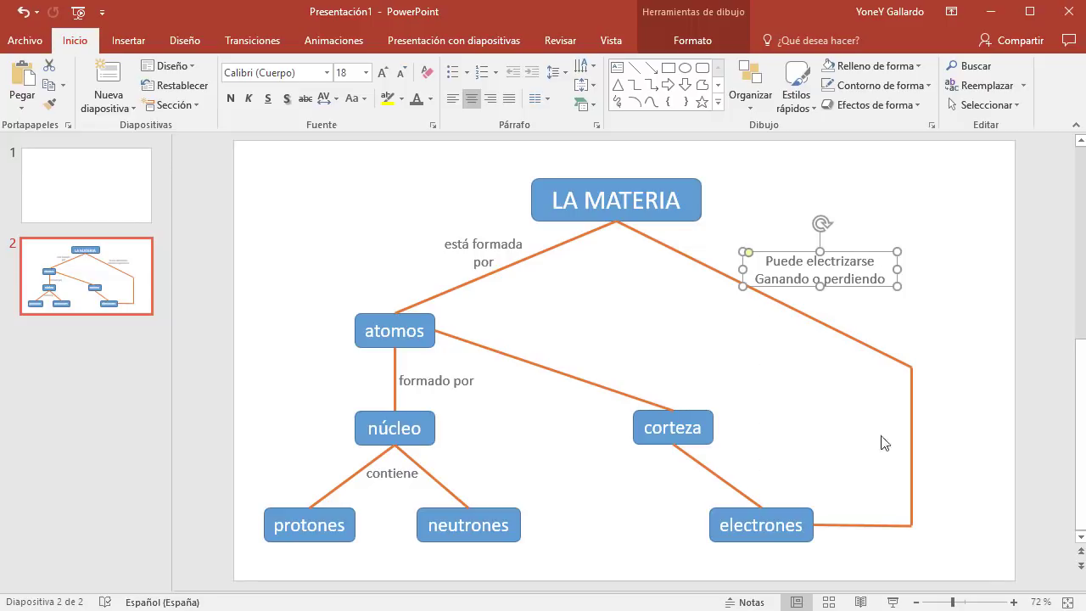
left_click(408, 473)
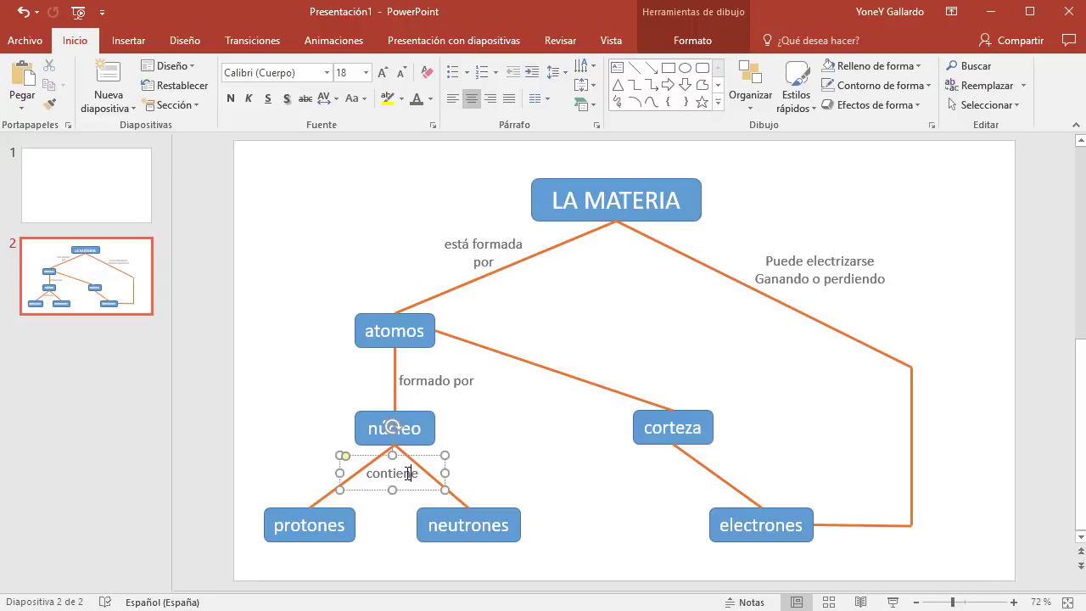
left_click_drag(418, 456, 689, 469)
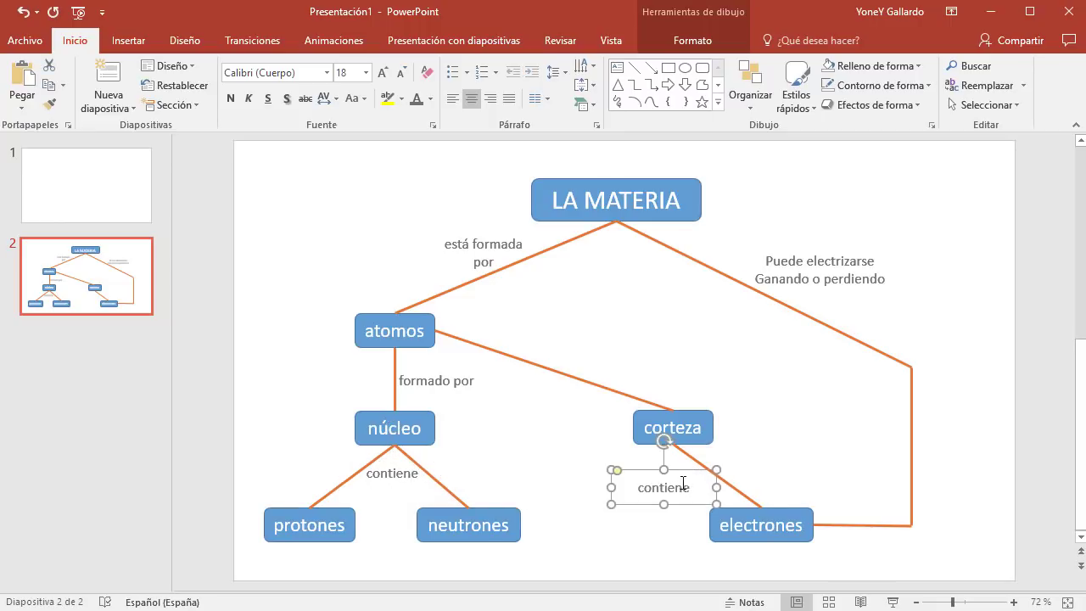
double_click(688, 488)
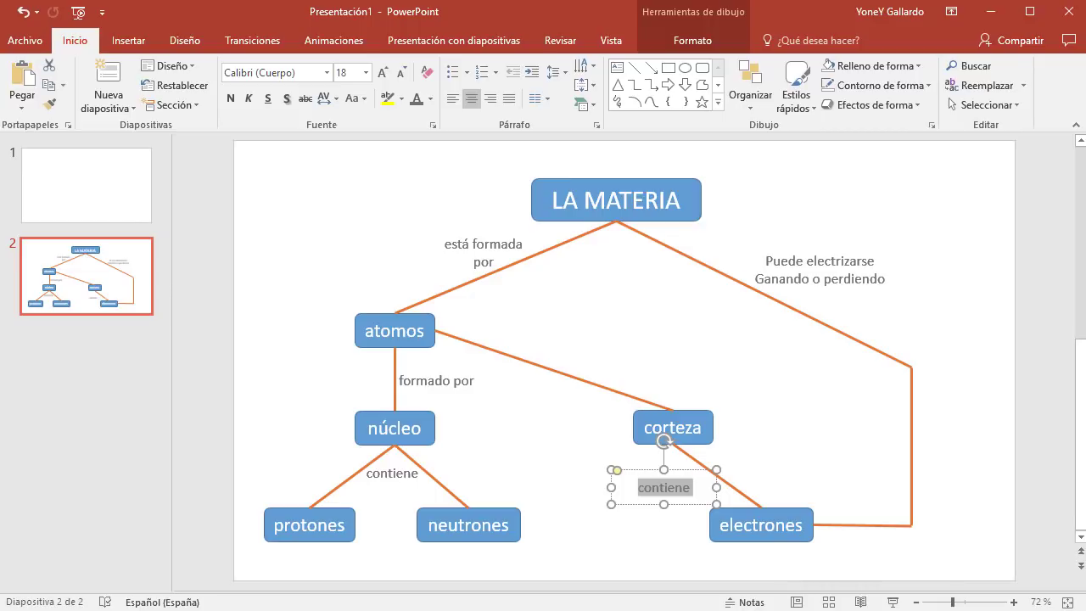
type("alrededor de")
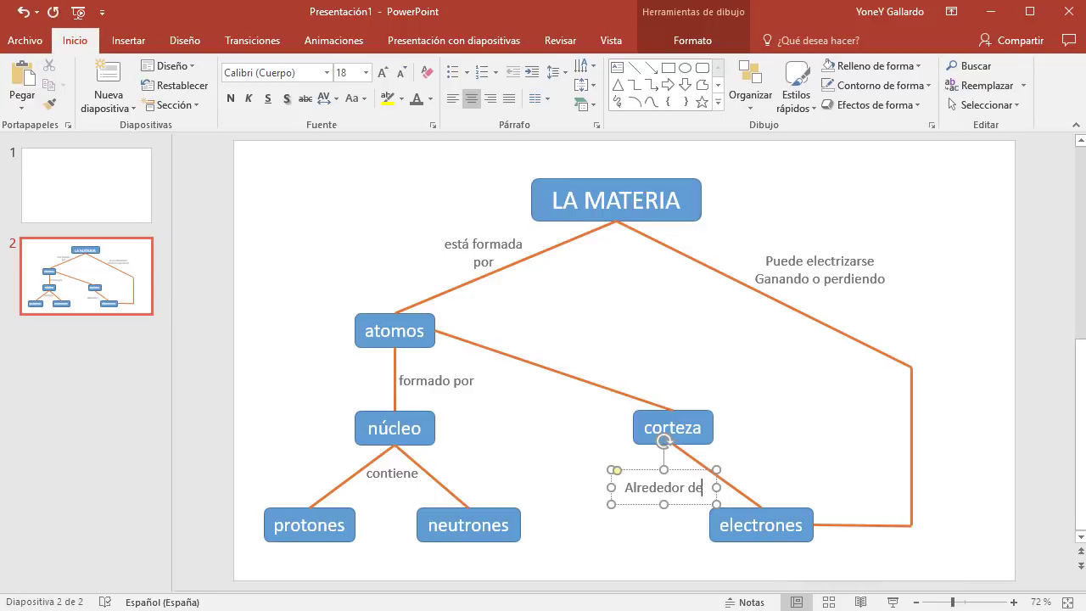
type("l")
key("Return")
type("al ")
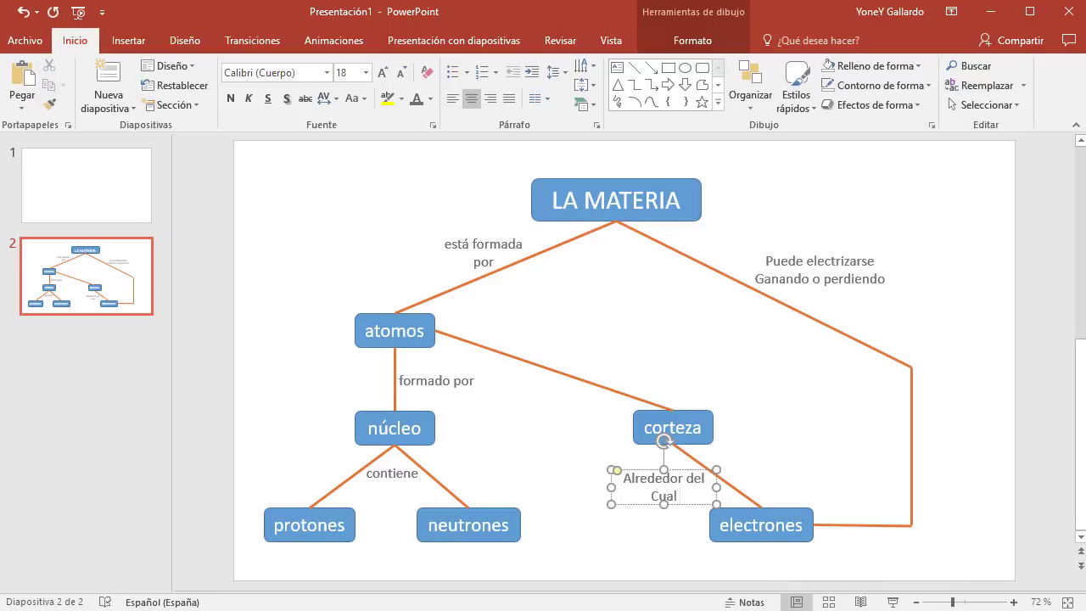
type("giran")
- Lowercase the initial letters of 'cual' and 'alrededor' in the new label
key("Home")
key("Delete")
type("c")
key("Delete")
type("a")
- Adjust the label's text alignment and shift it slightly beside the connector
left_click(843, 516)
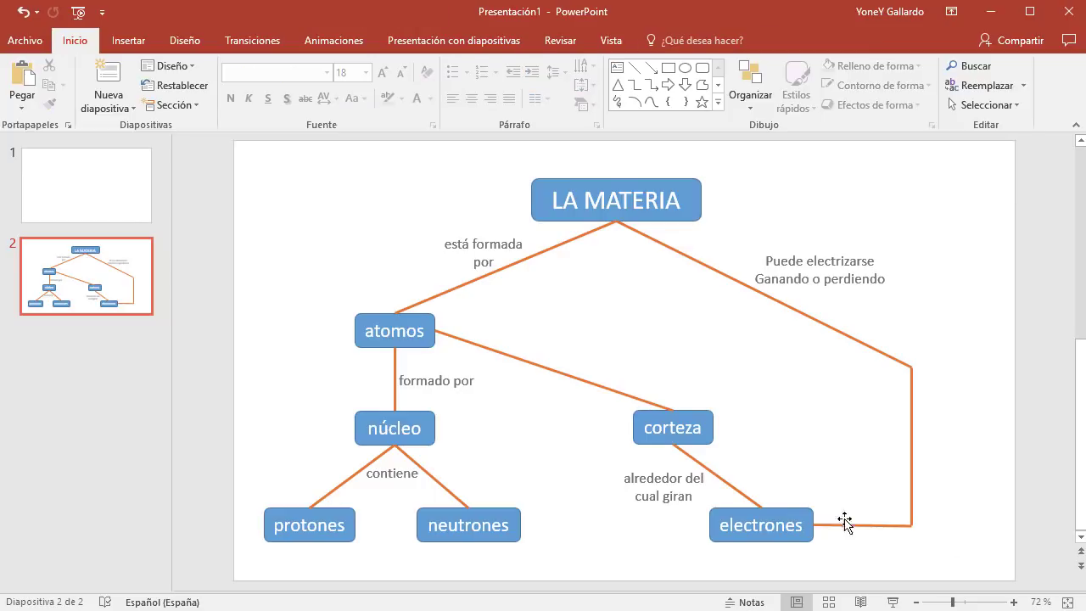
left_click(665, 477)
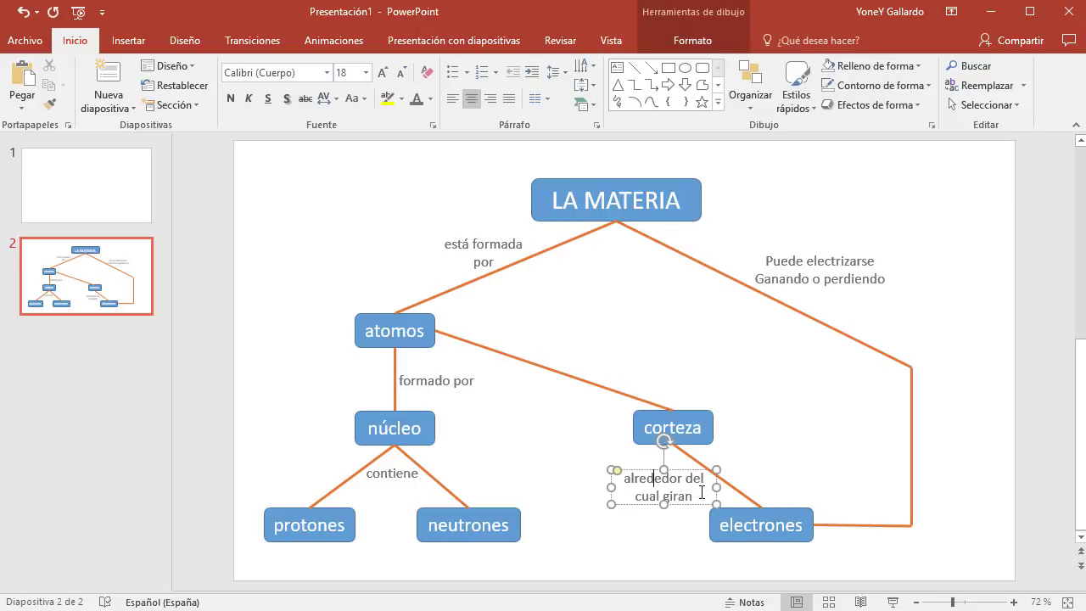
key("ctrl+a")
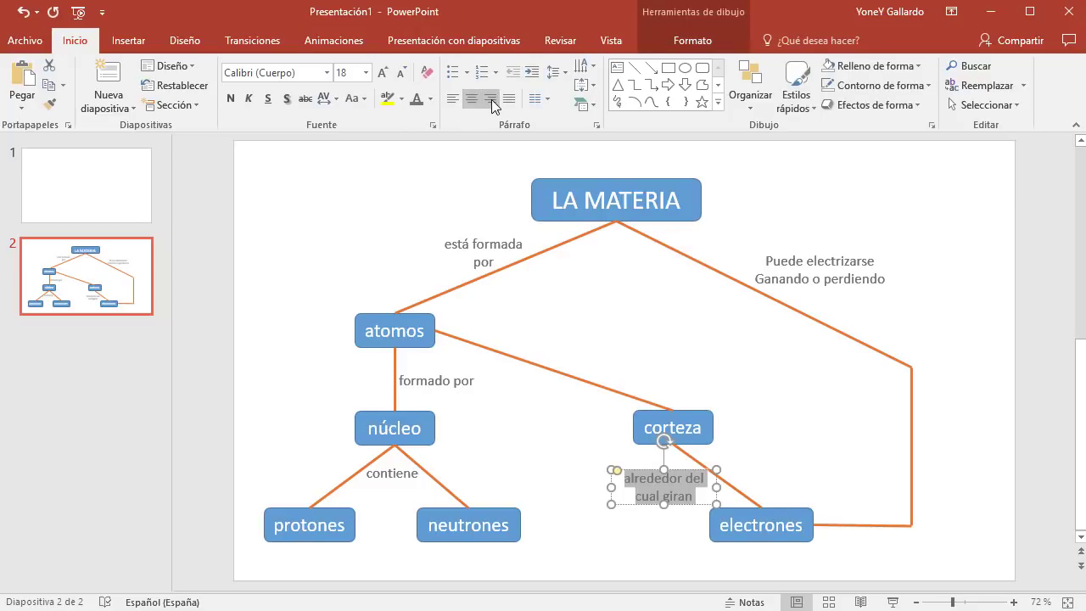
left_click(490, 99)
left_click(854, 510)
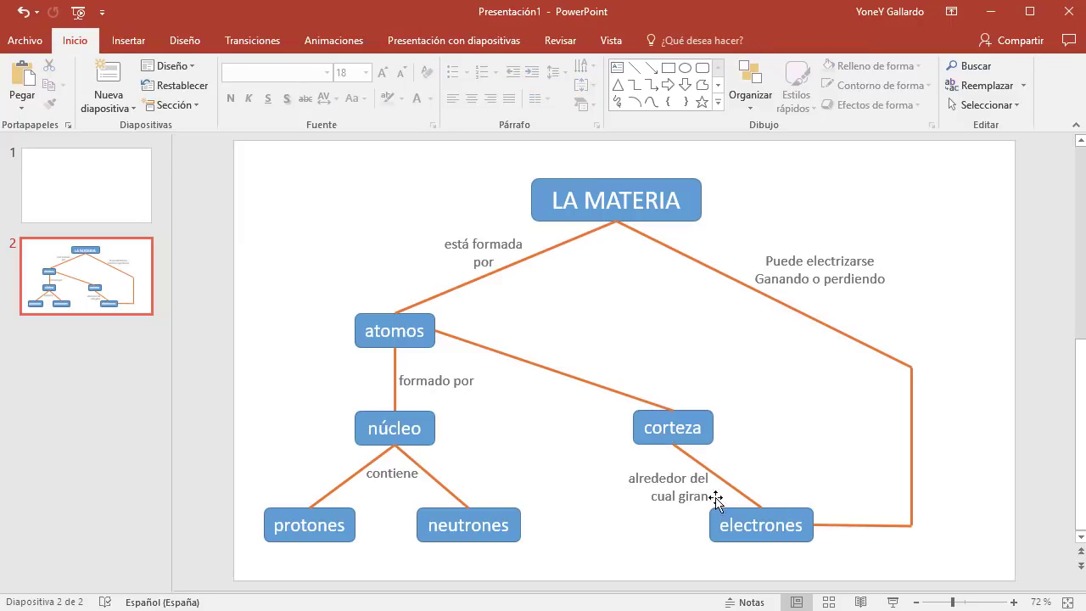
left_click(668, 493)
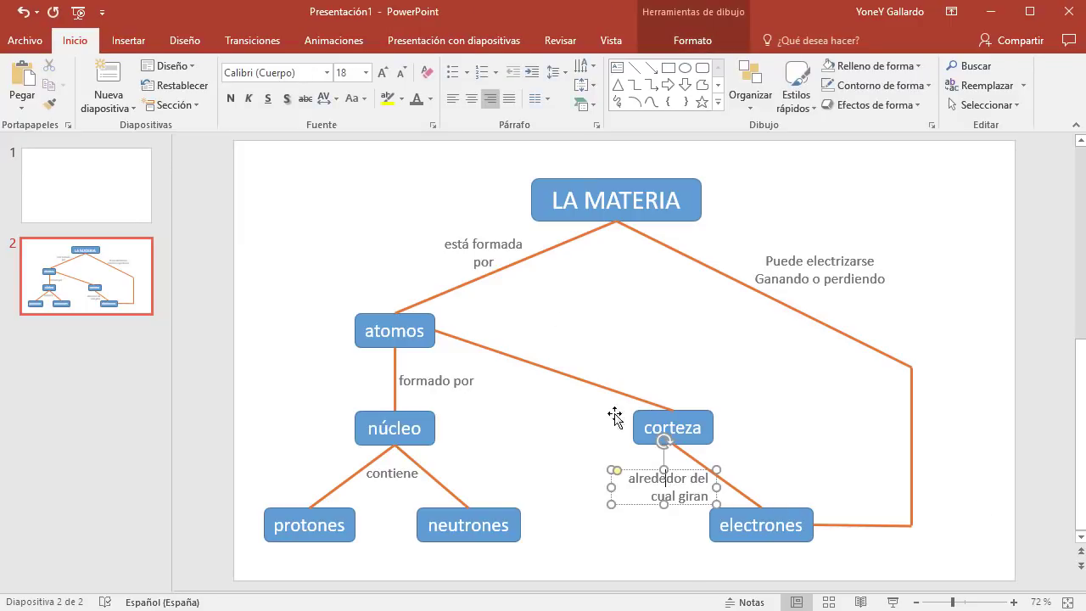
left_click(452, 100)
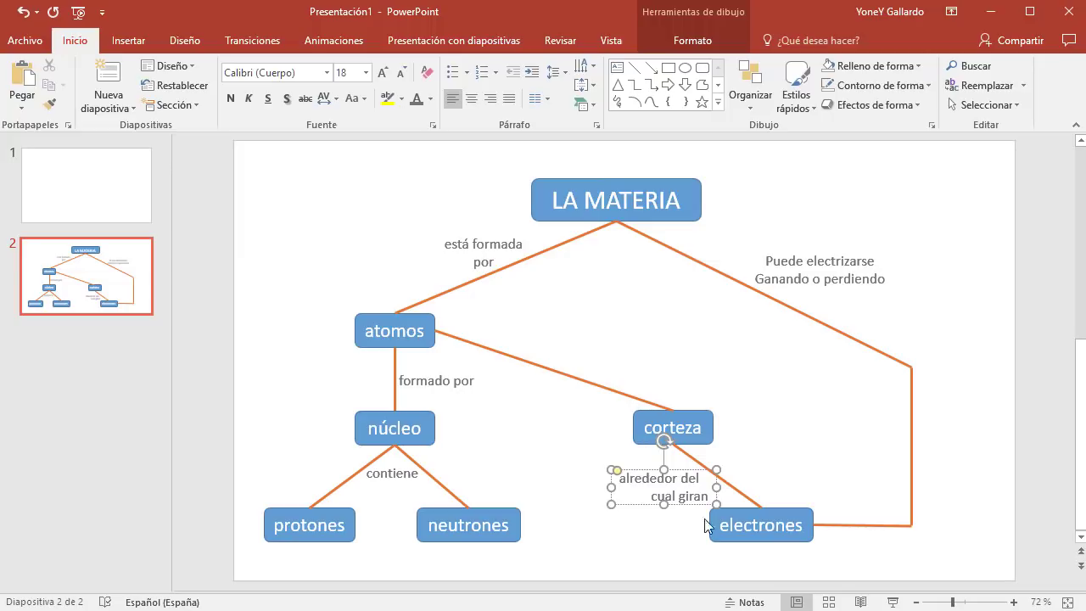
left_click_drag(695, 472, 699, 466)
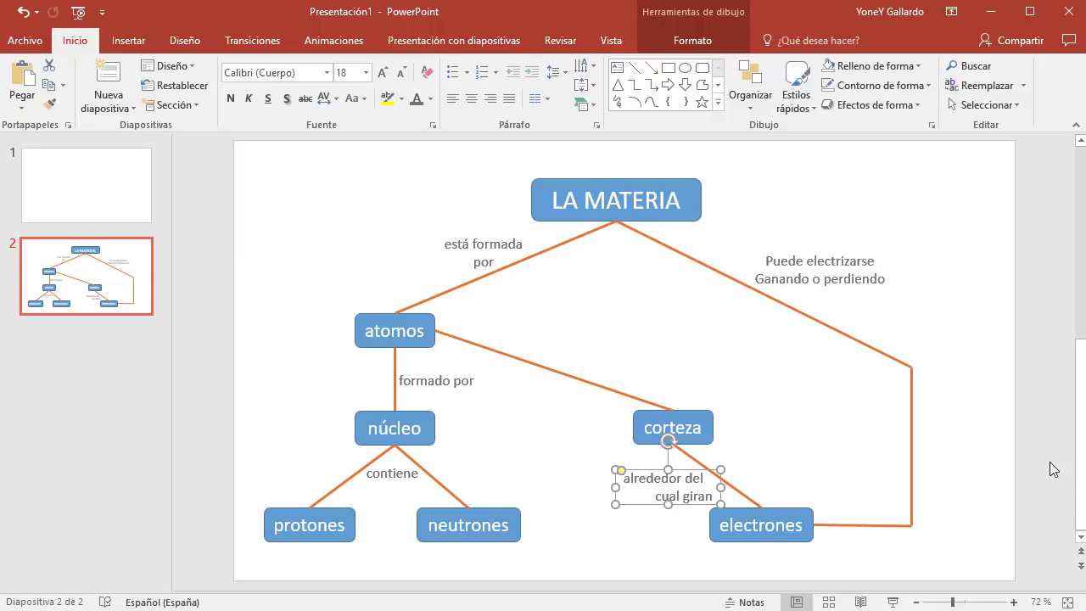
left_click(1009, 509)
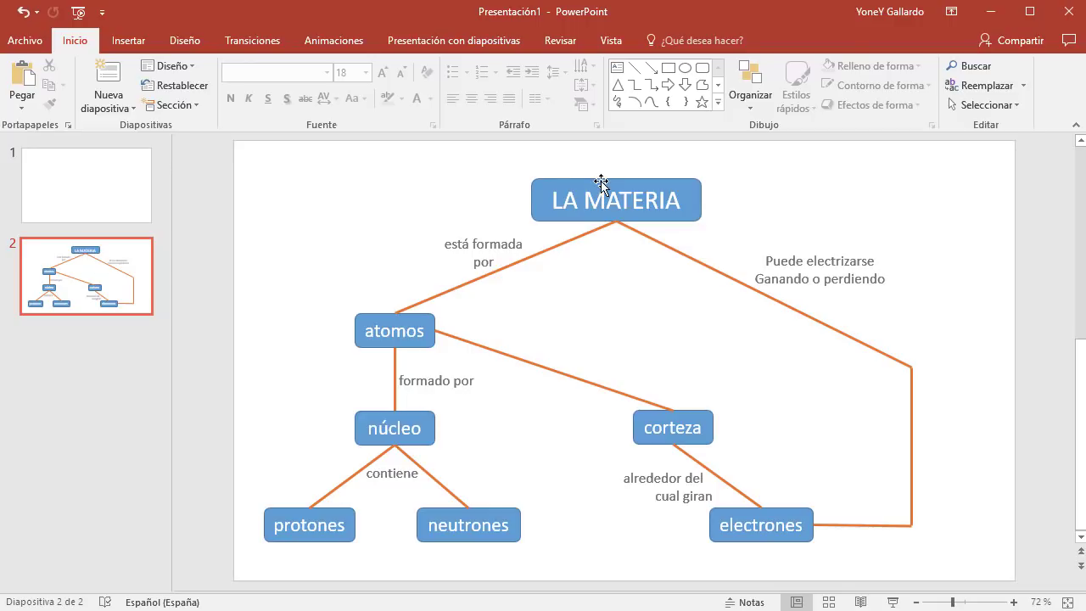
left_click(601, 183)
left_click(707, 43)
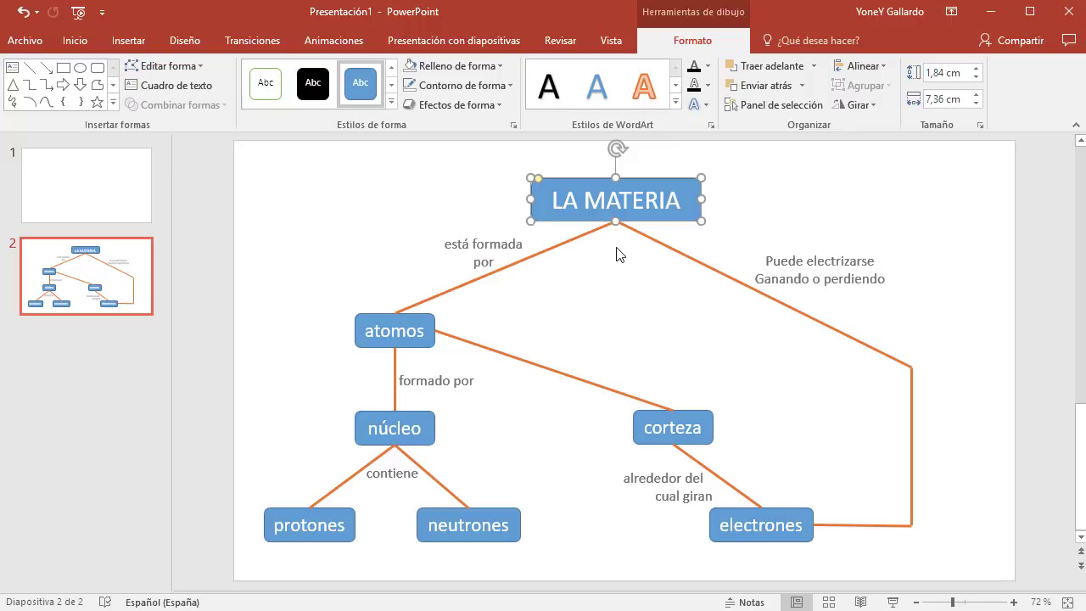
left_click(373, 319, "shift")
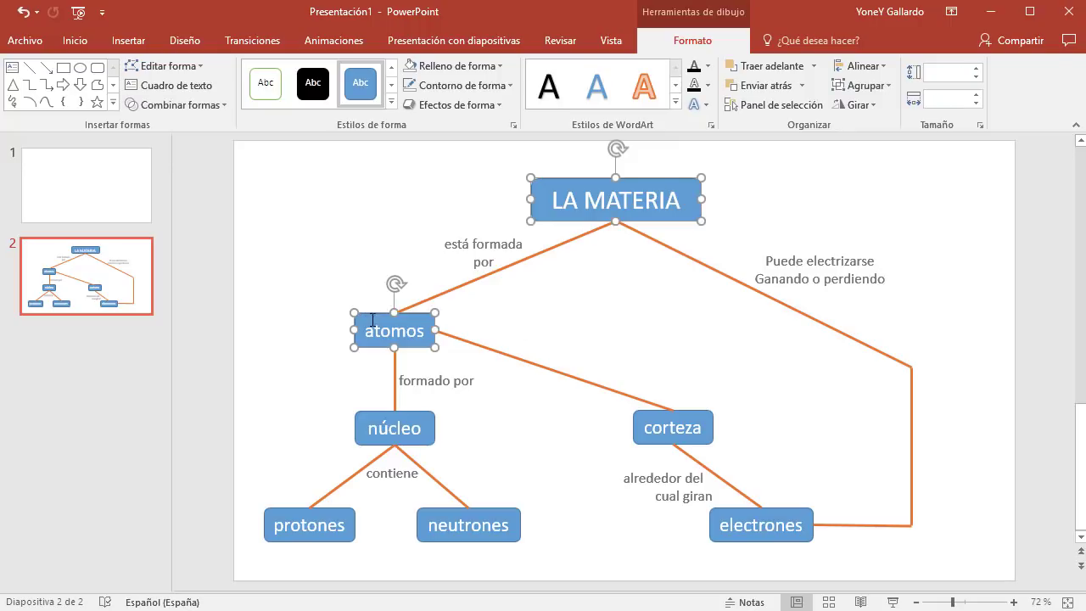
left_click(376, 417, "shift")
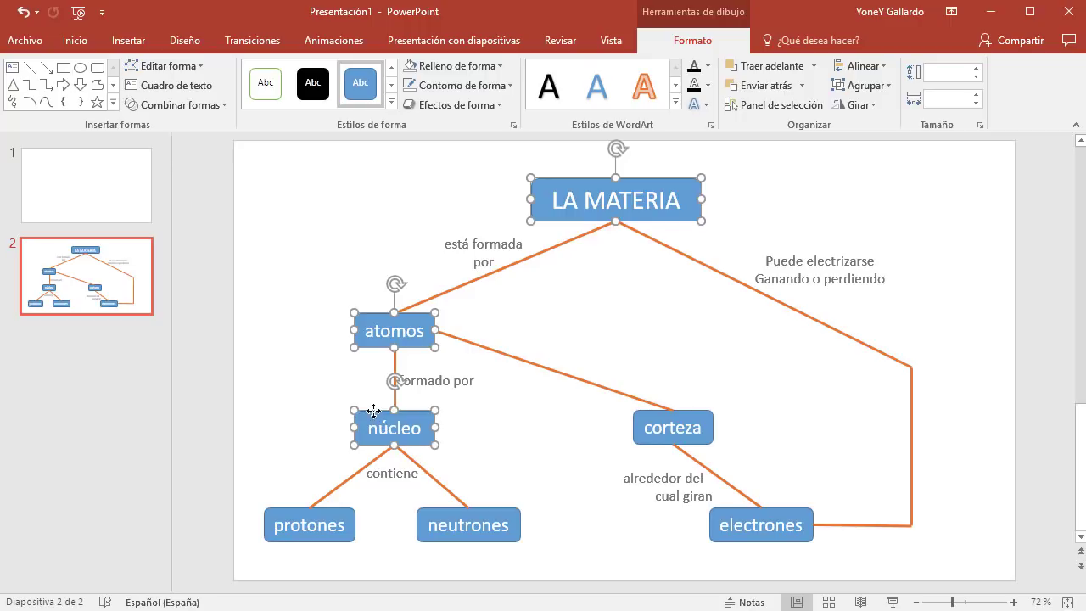
left_click(286, 512, "shift")
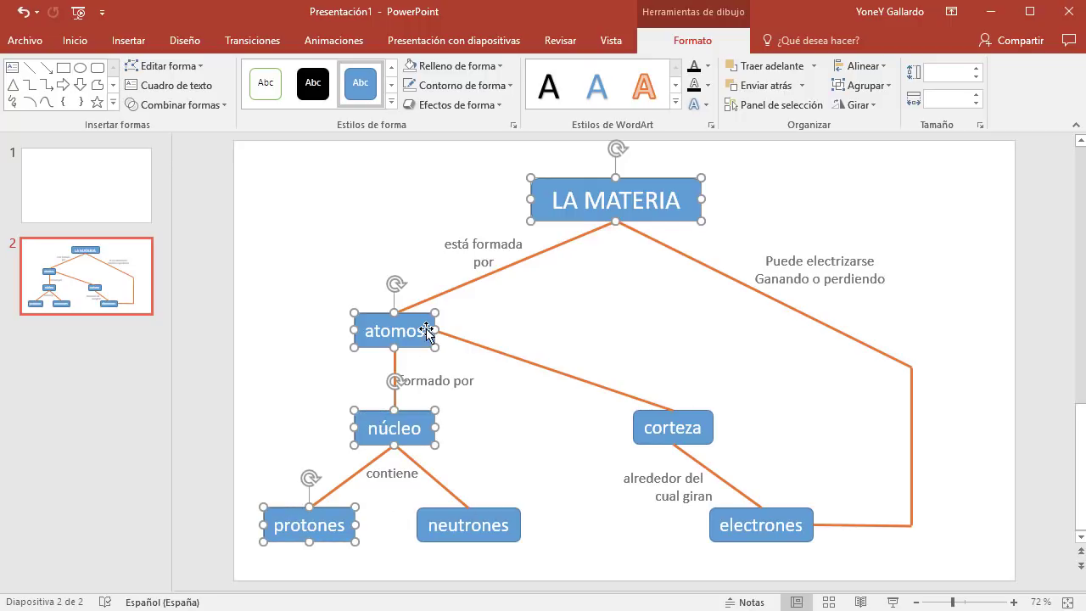
left_click(313, 82)
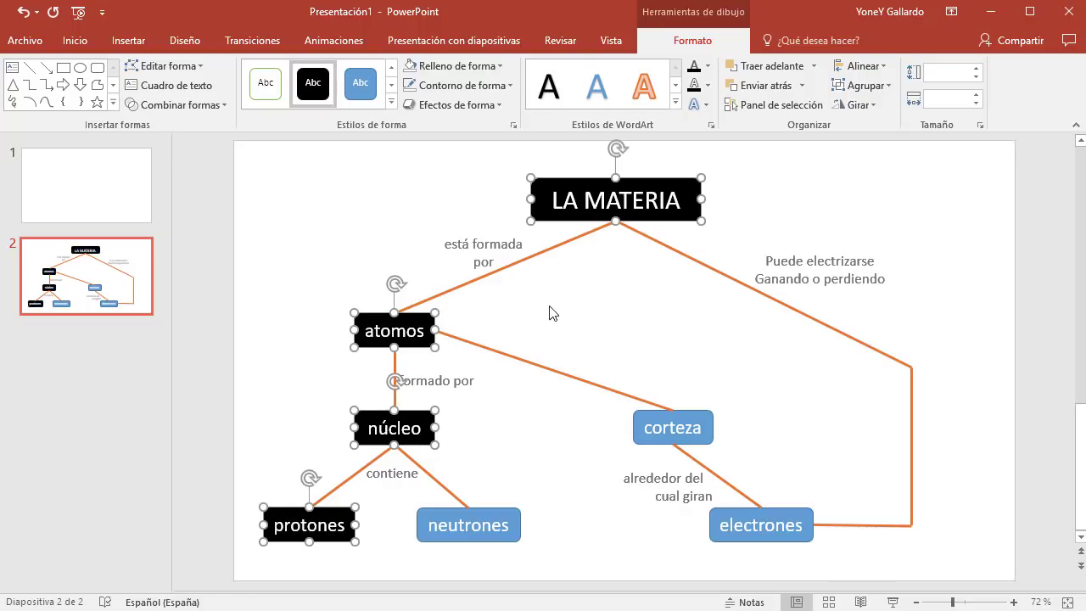
key("ctrl+z")
left_click(988, 187)
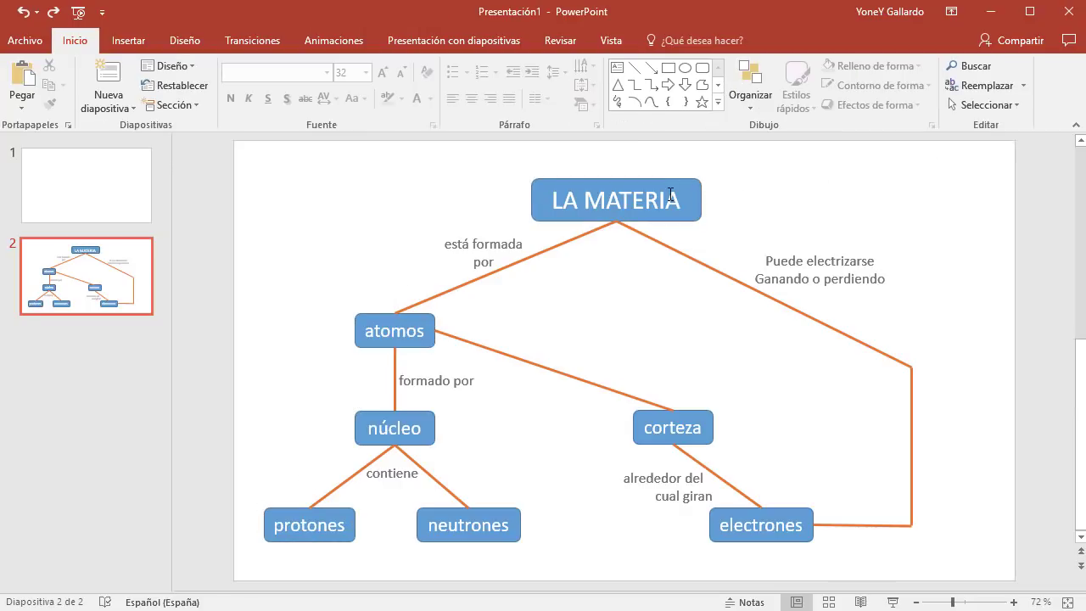
left_click(668, 178)
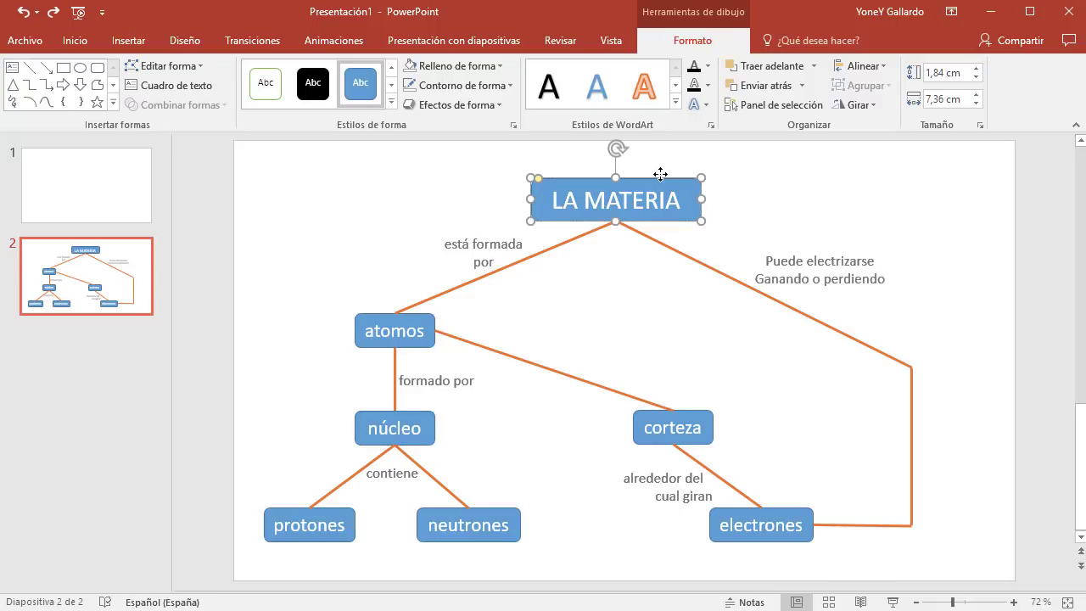
- Apply the yellow shape style to LA MATERIA and the orange style to atomos
left_click(392, 101)
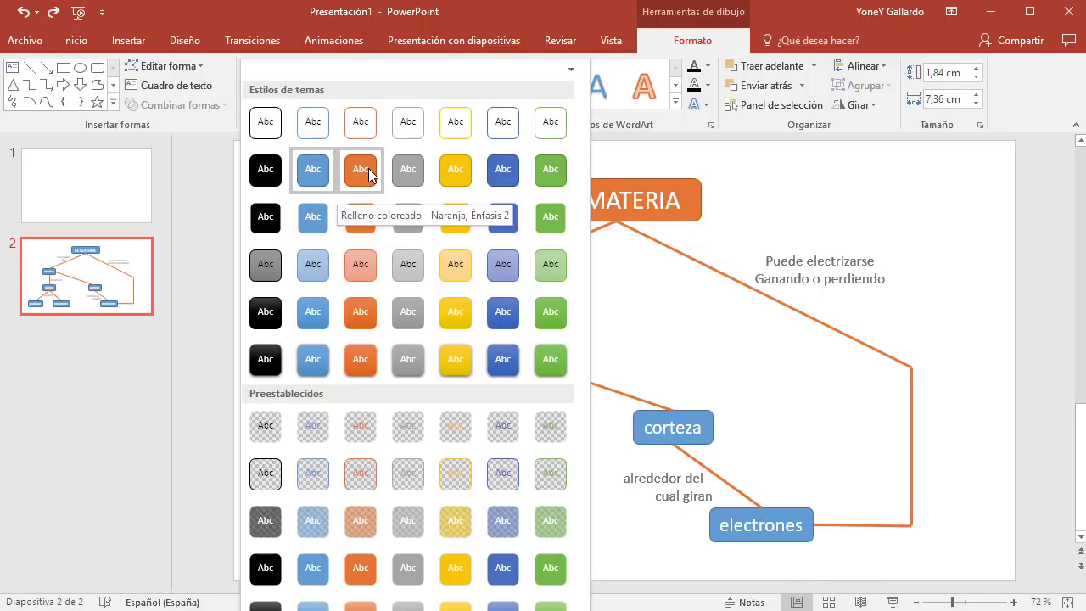
left_click(455, 173)
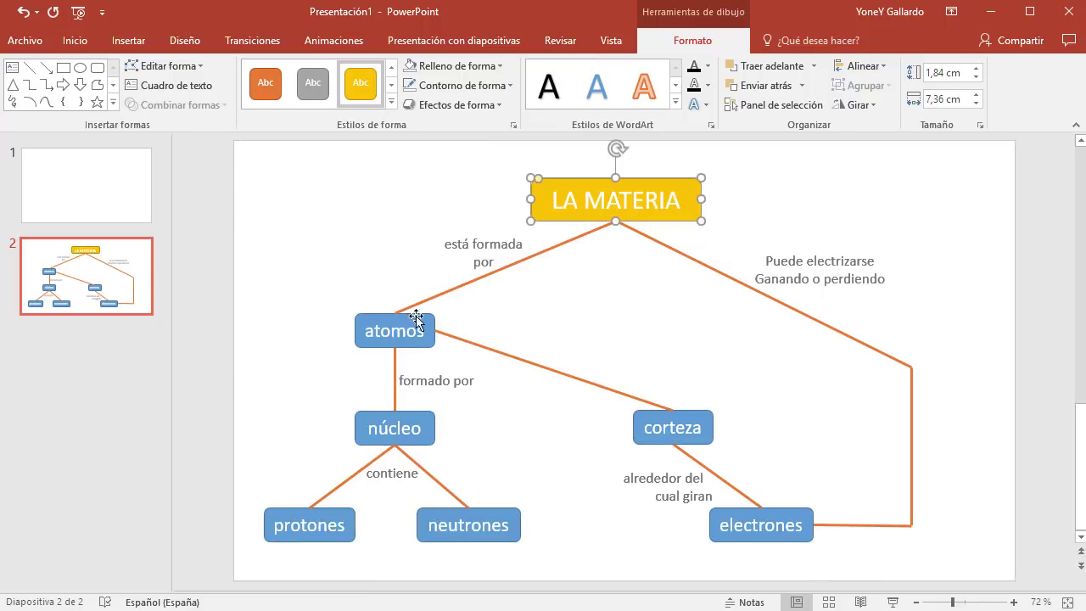
left_click(362, 318)
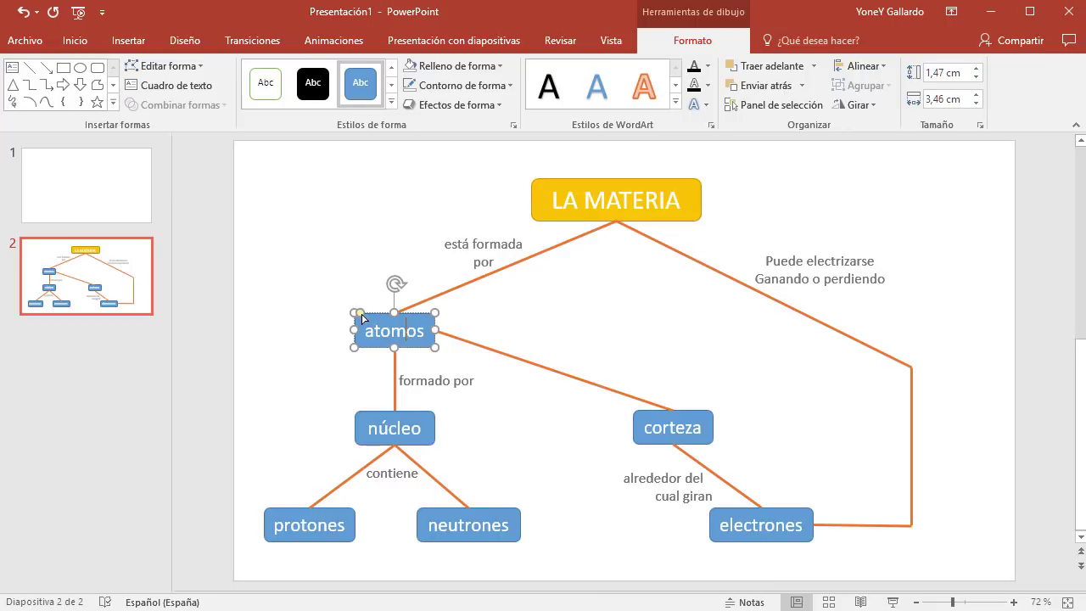
left_click(392, 103)
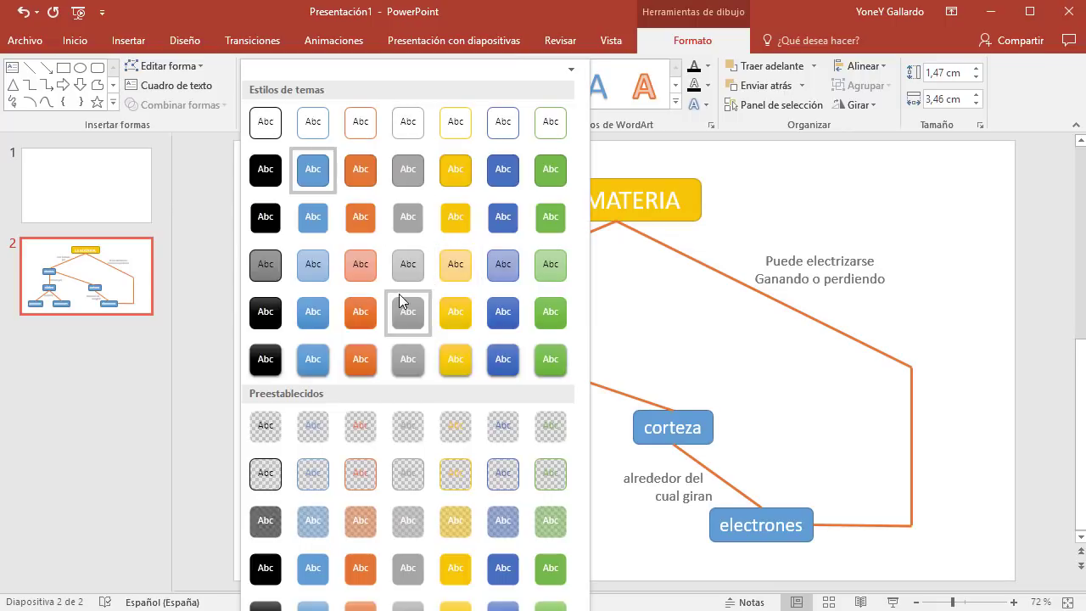
left_click(360, 311)
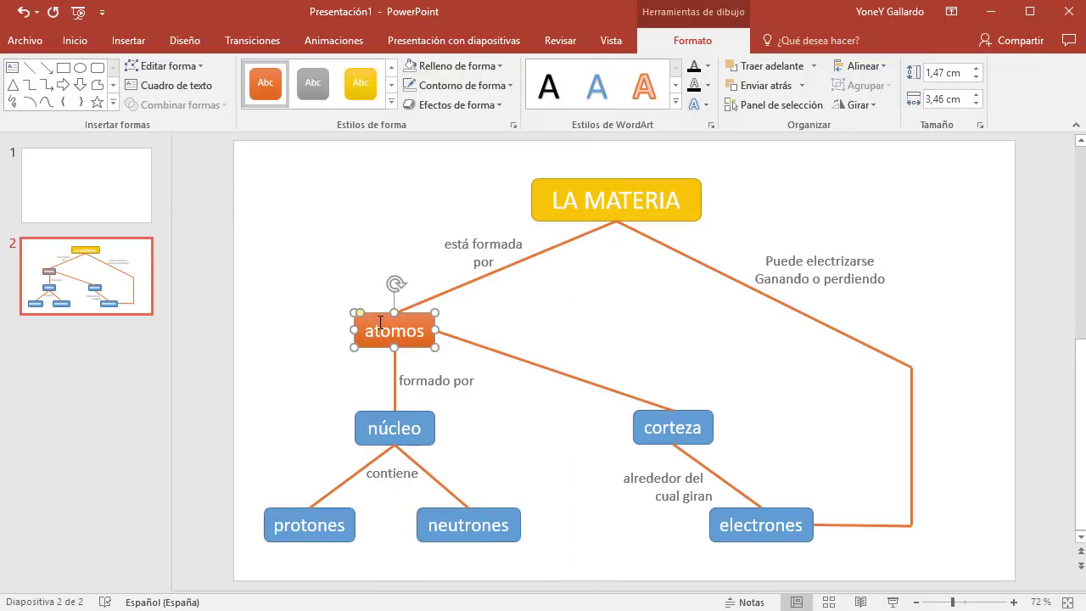
- Give núcleo the green shape style and repeat it on corteza with F4
left_click(412, 427)
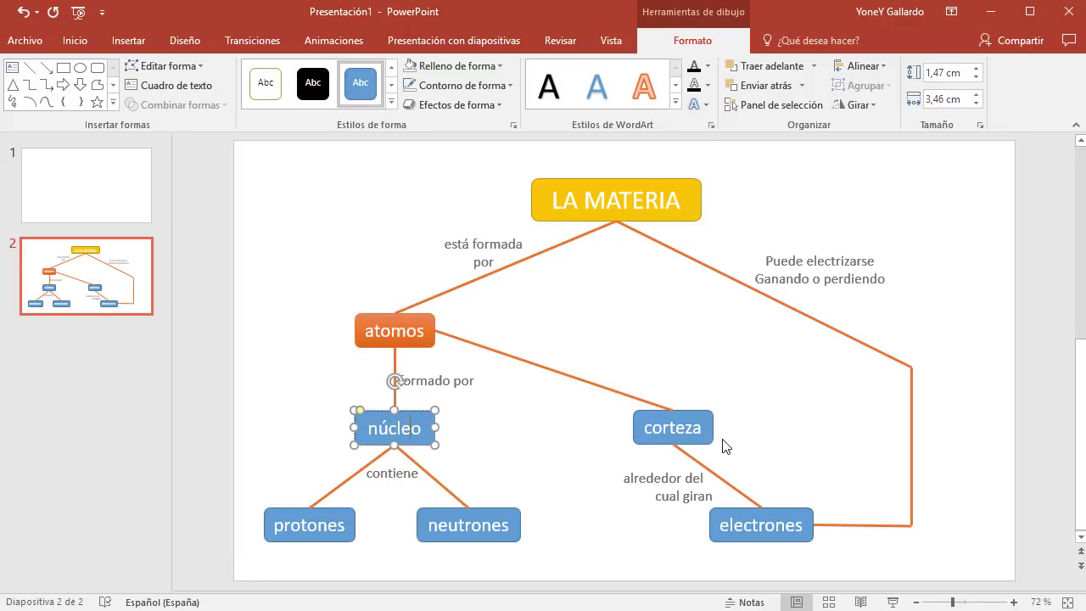
left_click(703, 427)
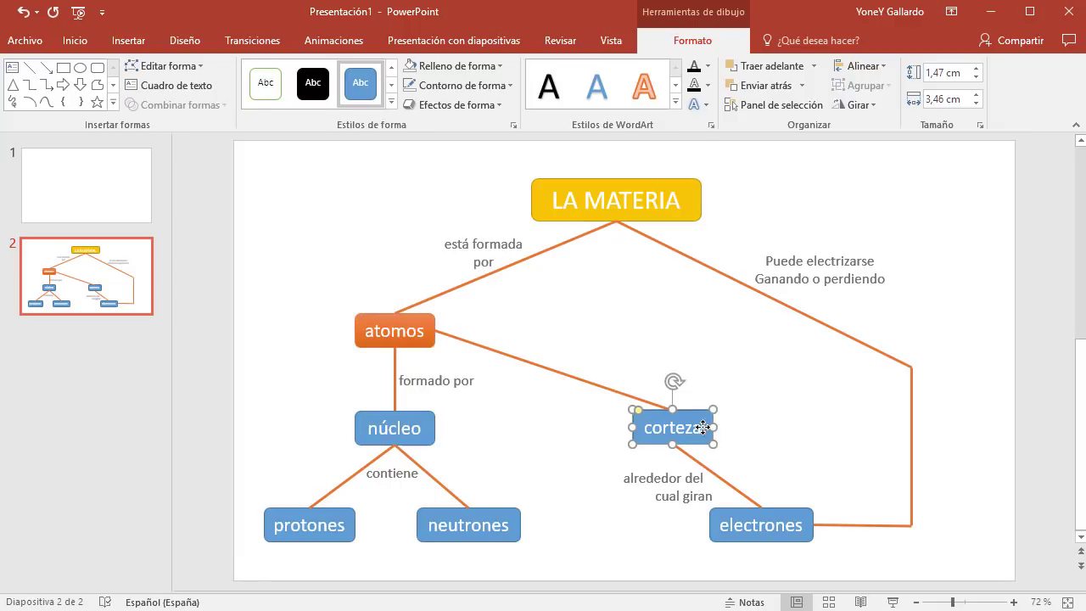
left_click(412, 424)
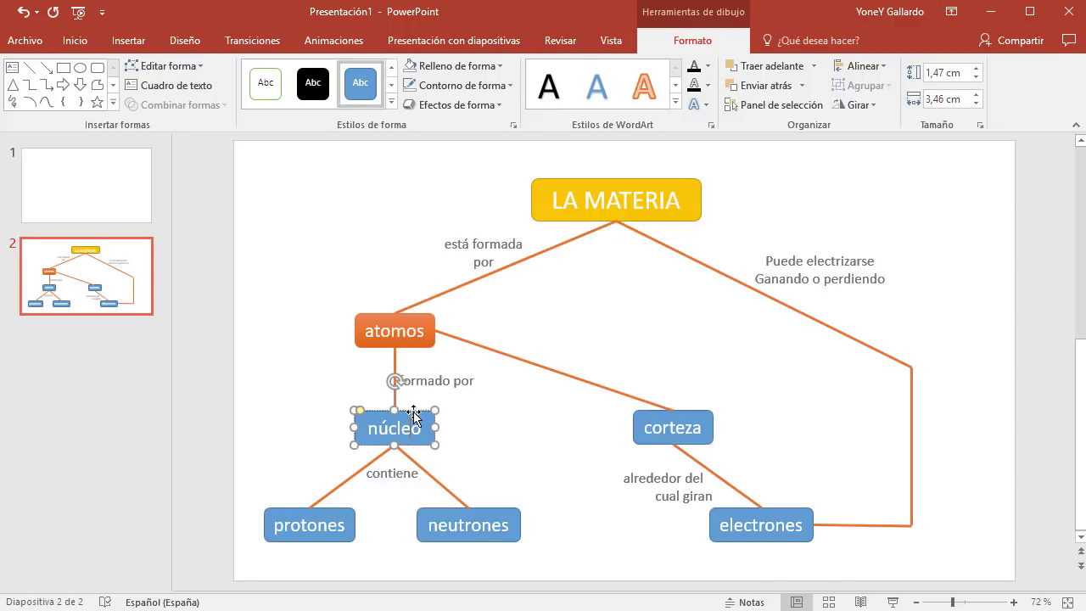
left_click(391, 102)
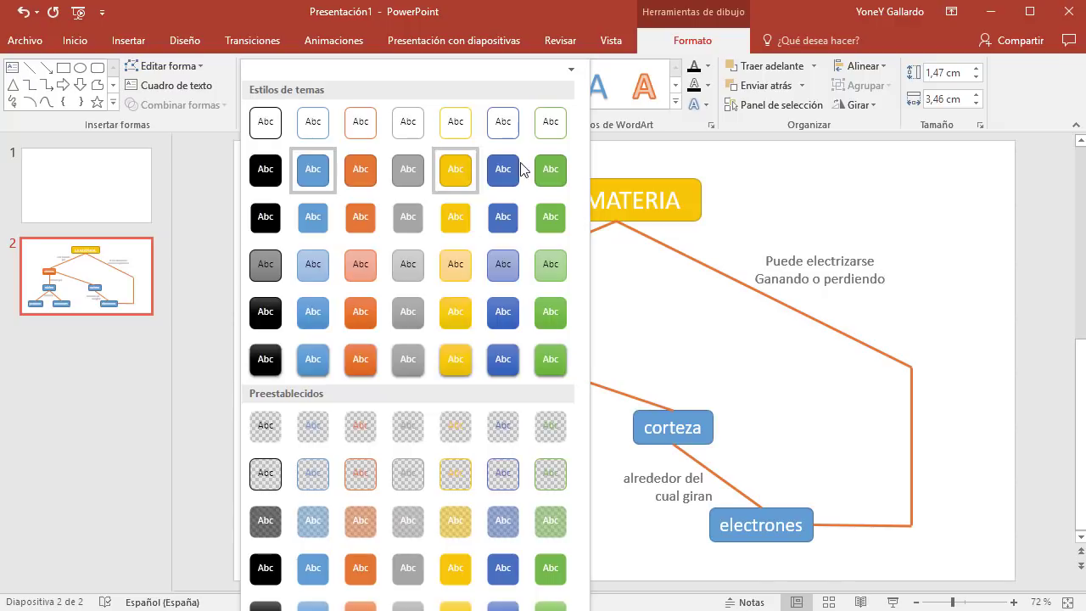
left_click(551, 169)
left_click(695, 414)
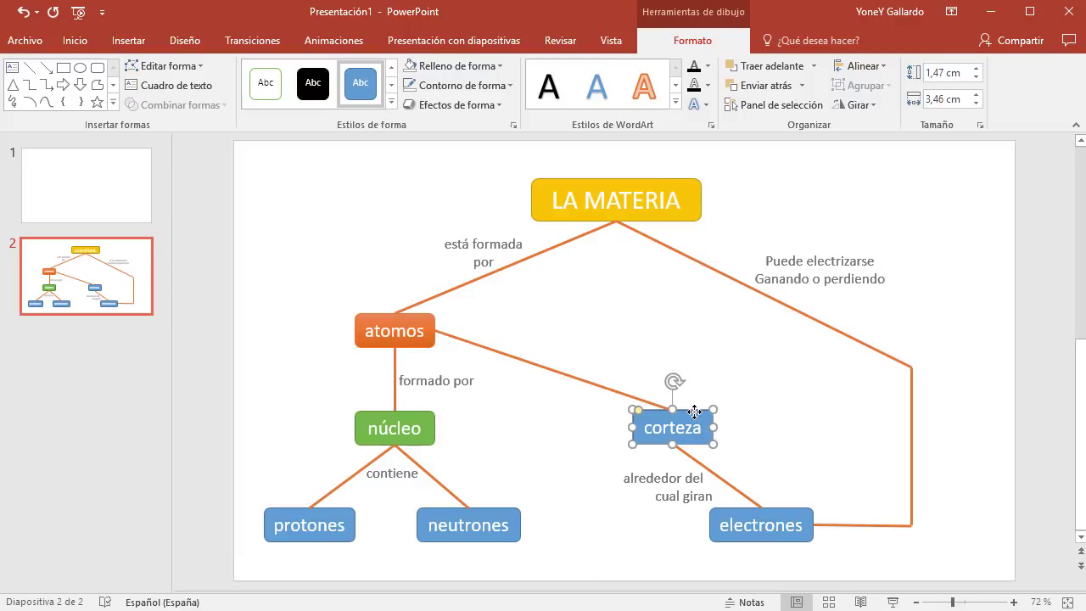
key("F4")
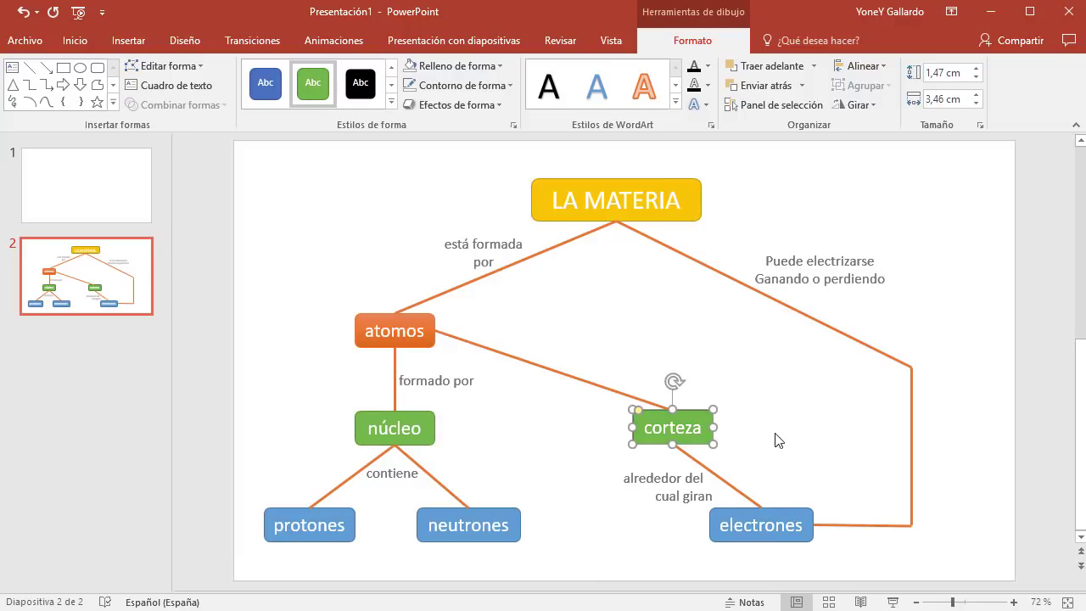
left_click(623, 560)
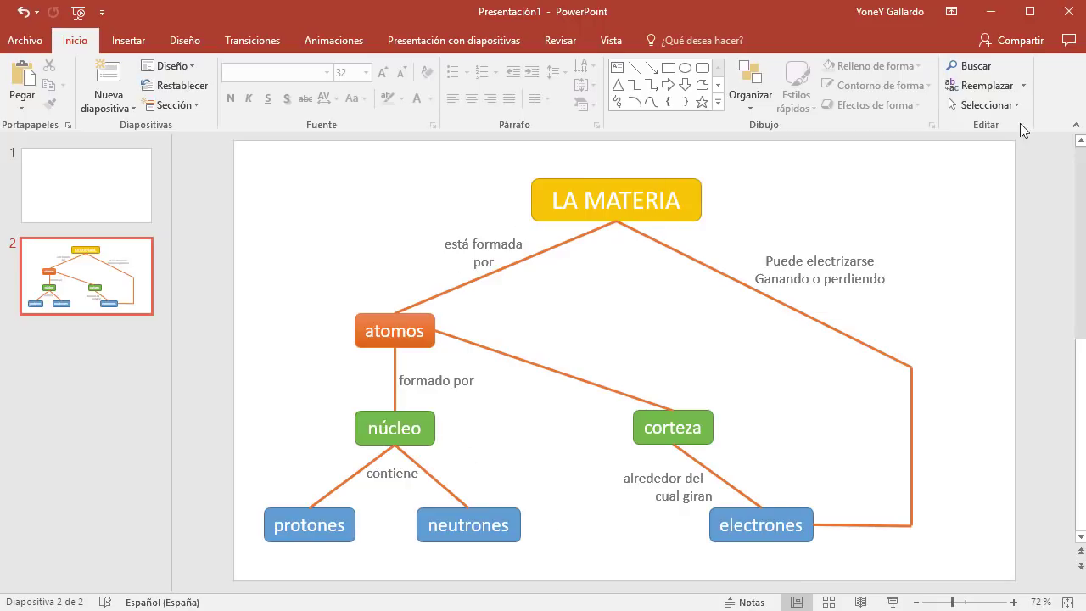
- Collapse the ribbon to tab names, then view LA MATERIA's Shape Effects list without applying any
left_click(1078, 125)
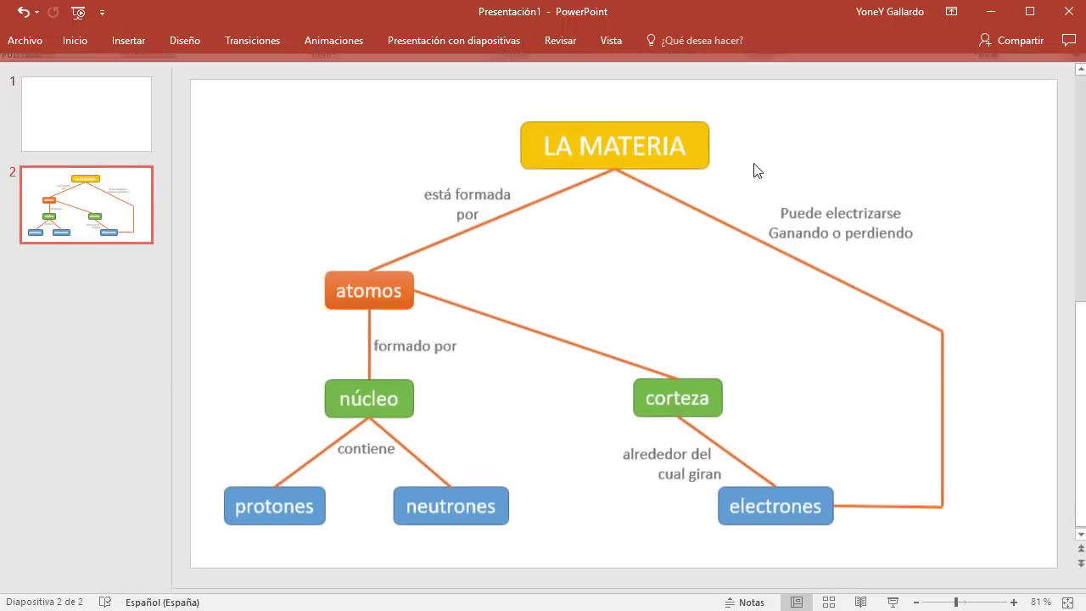
left_click(633, 124)
left_click(684, 39)
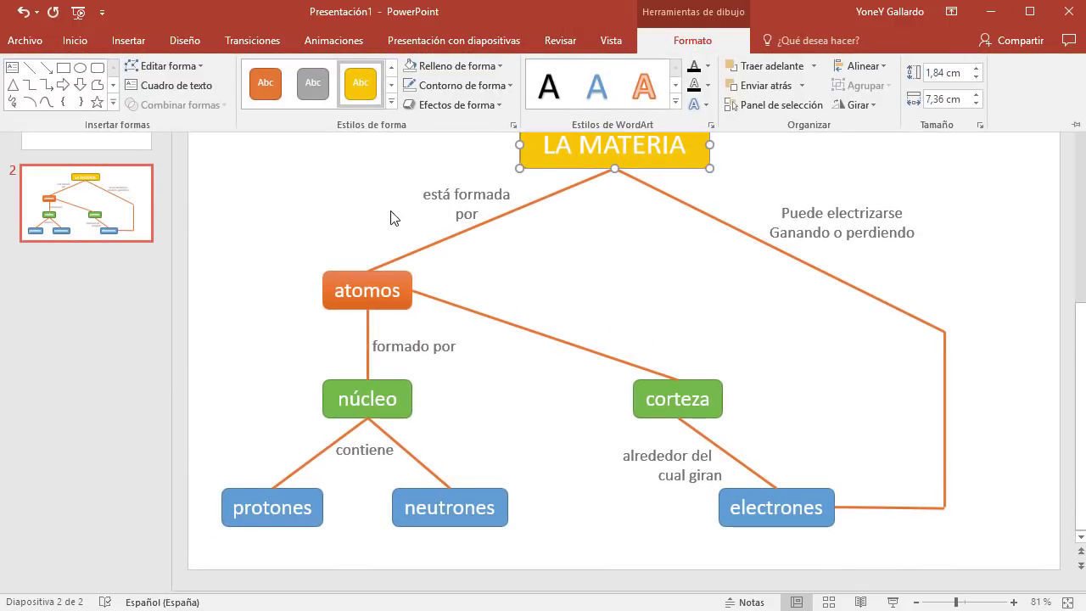
left_click(500, 100)
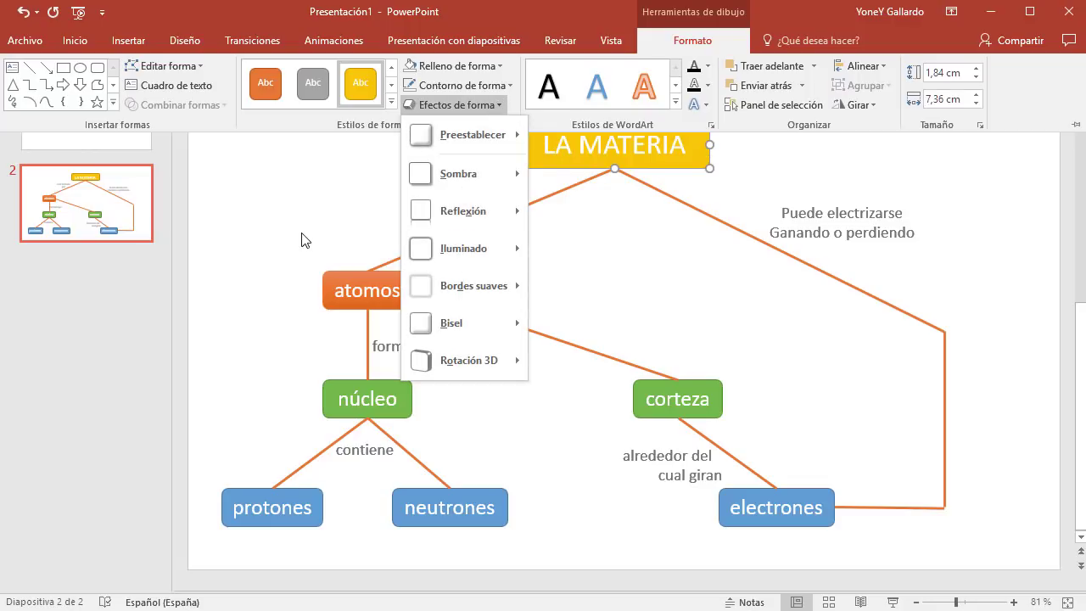
left_click(268, 244)
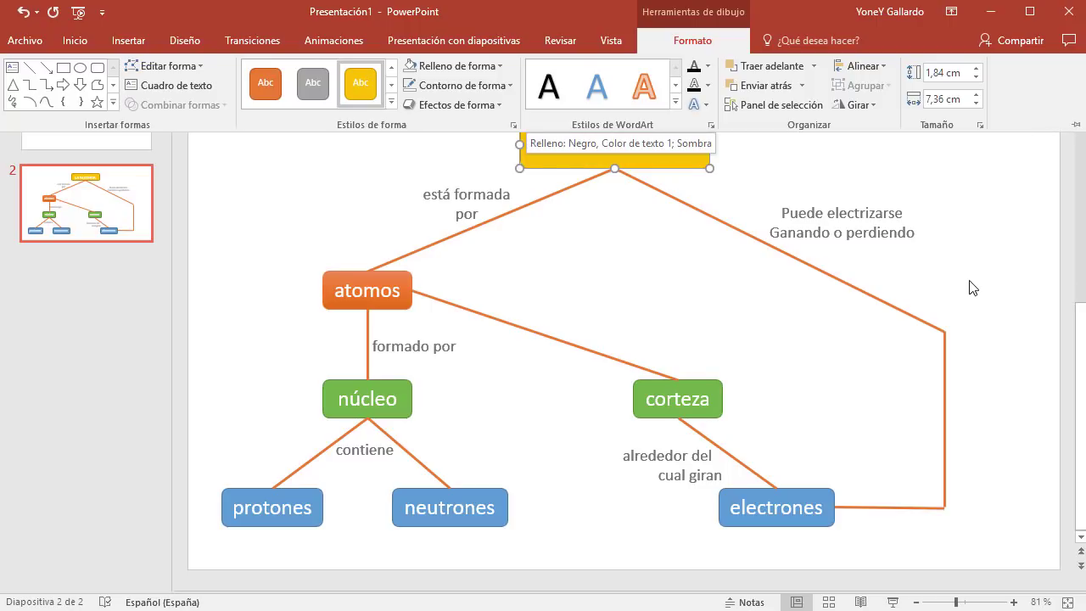